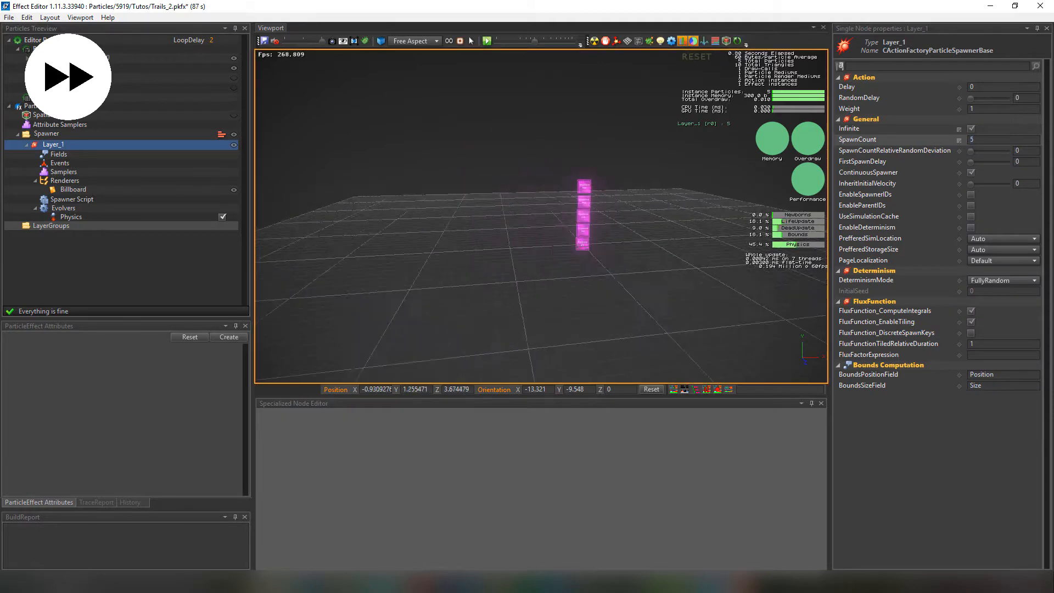
Add a CParticleEvolver_Spawner to the evolvers of Layer_1
click(64, 208)
right_click(70, 212)
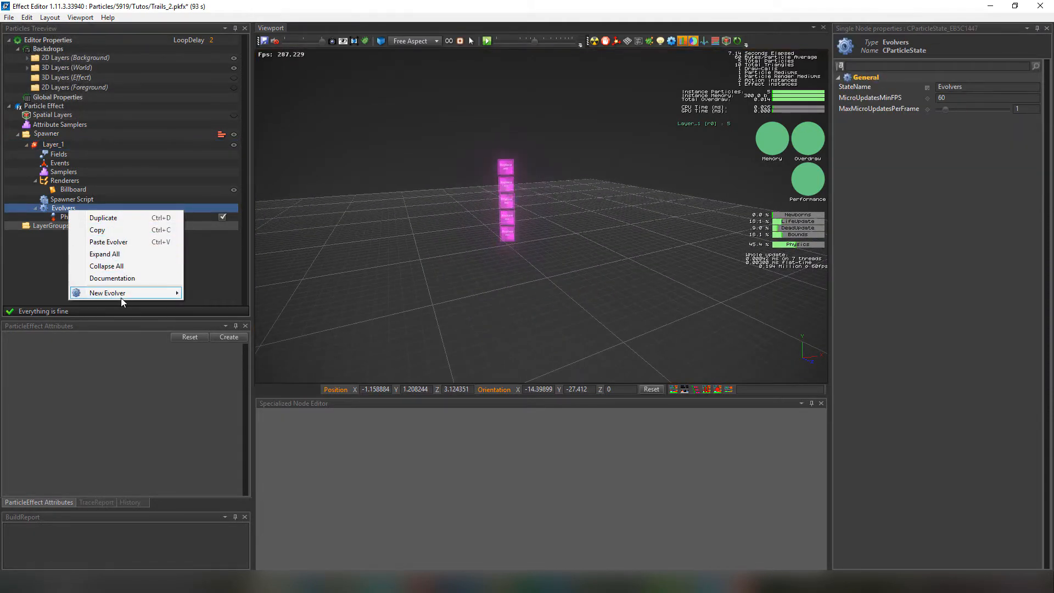
mouse_move(159, 298)
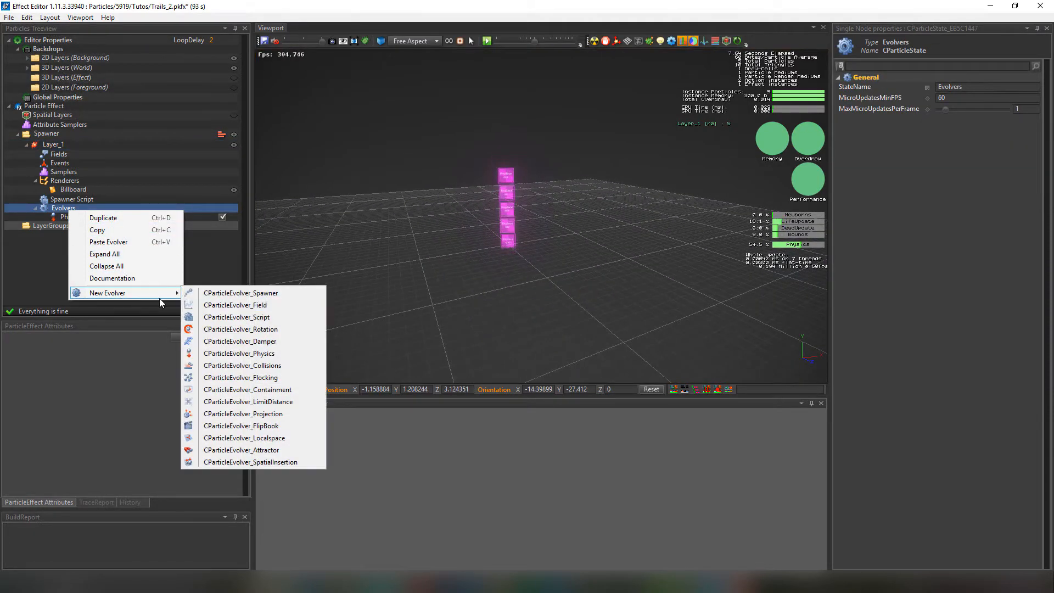
click(245, 293)
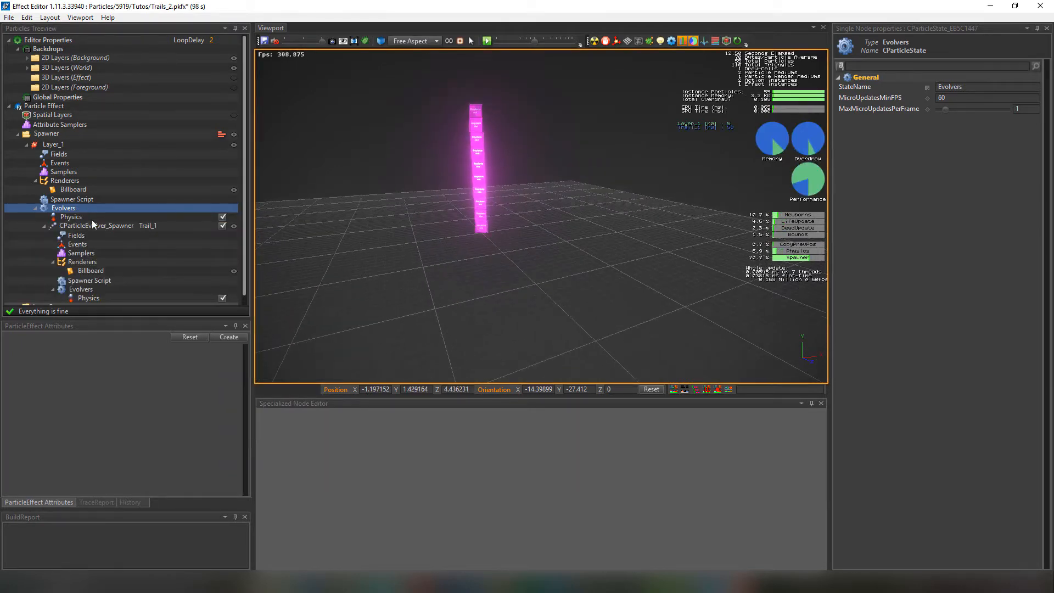
Comment out the Velocity line in the spawner script of the Trail_1 evolver
click(80, 280)
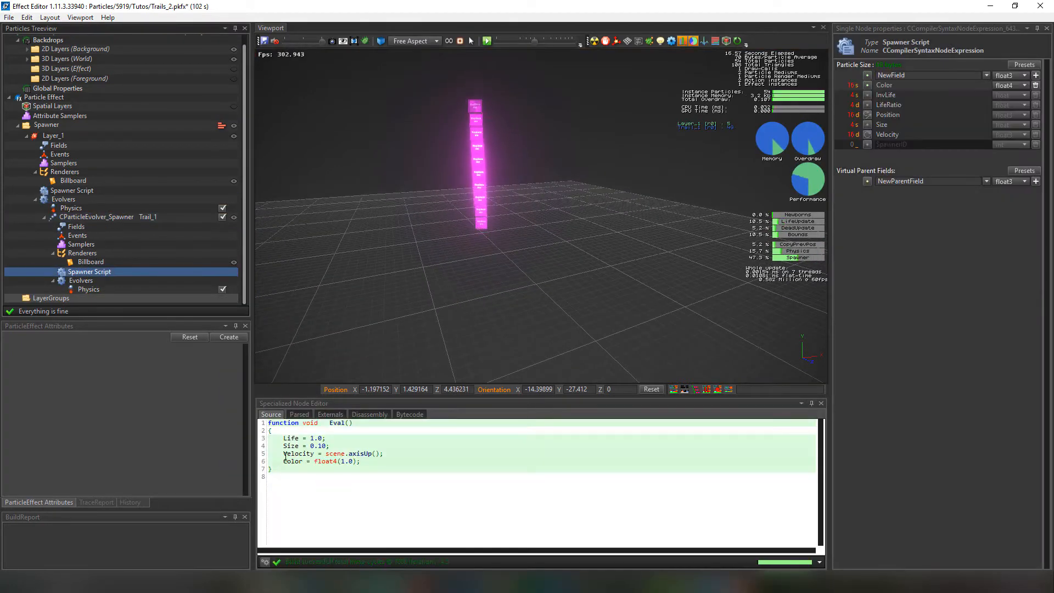
click(285, 457)
text(//)
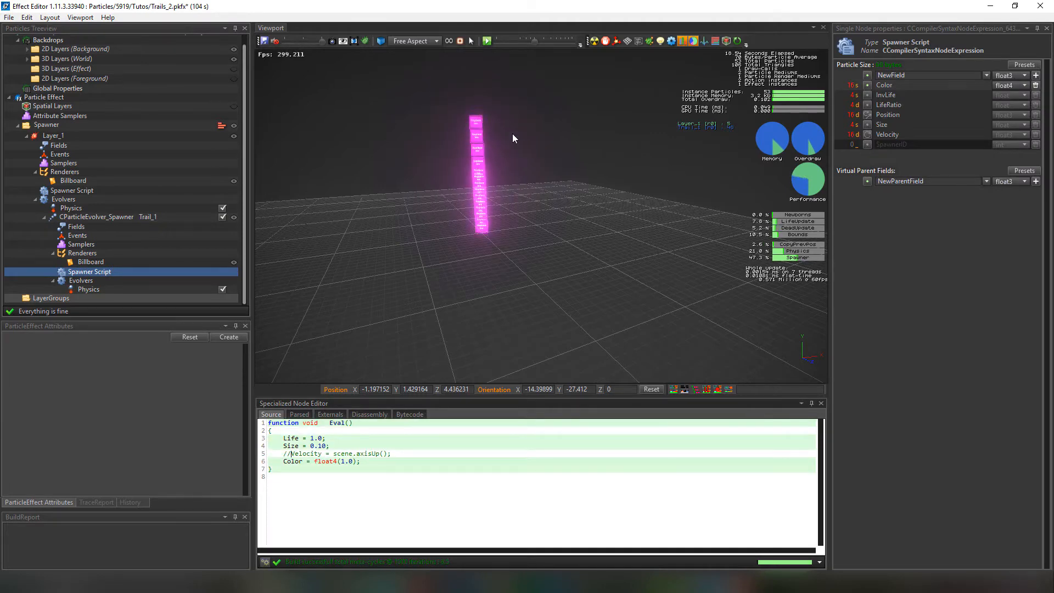
scroll(513, 137, up, 3)
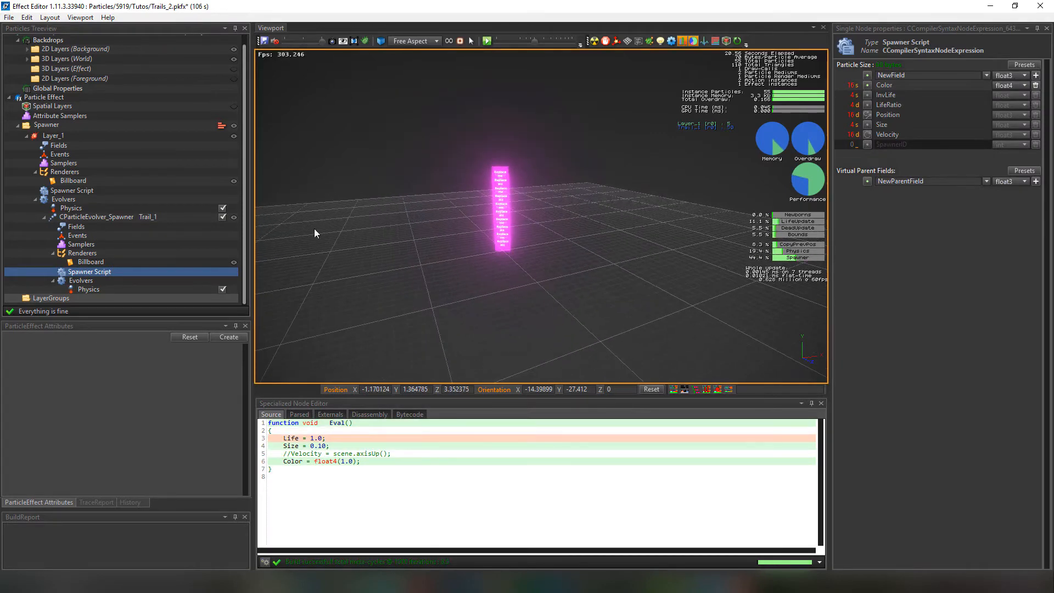
Add a CParticleSamplerShape to Layer_1's samplers and rename it Target
right_click(60, 165)
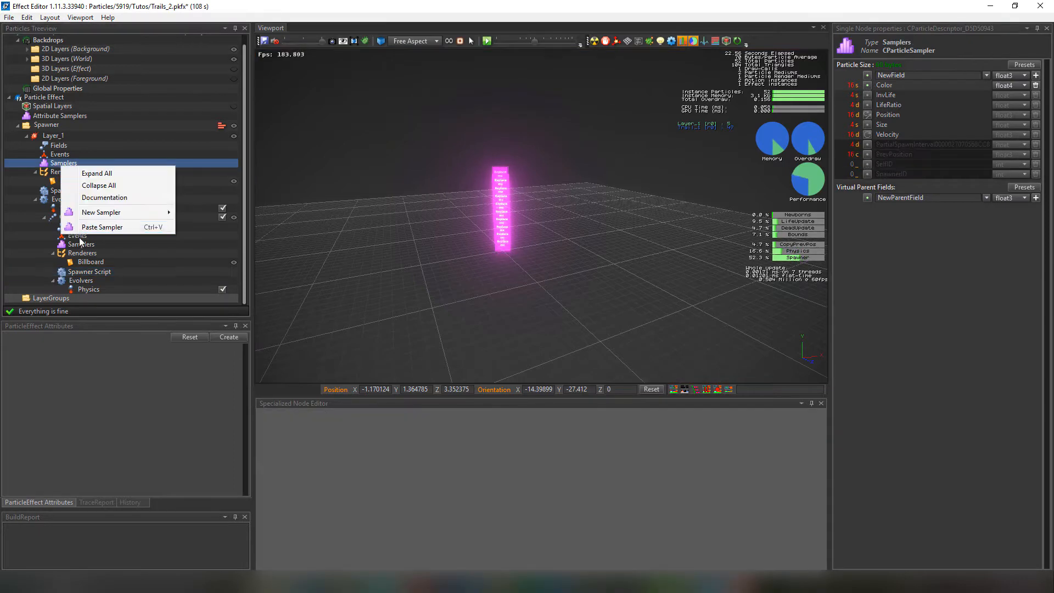
mouse_move(116, 213)
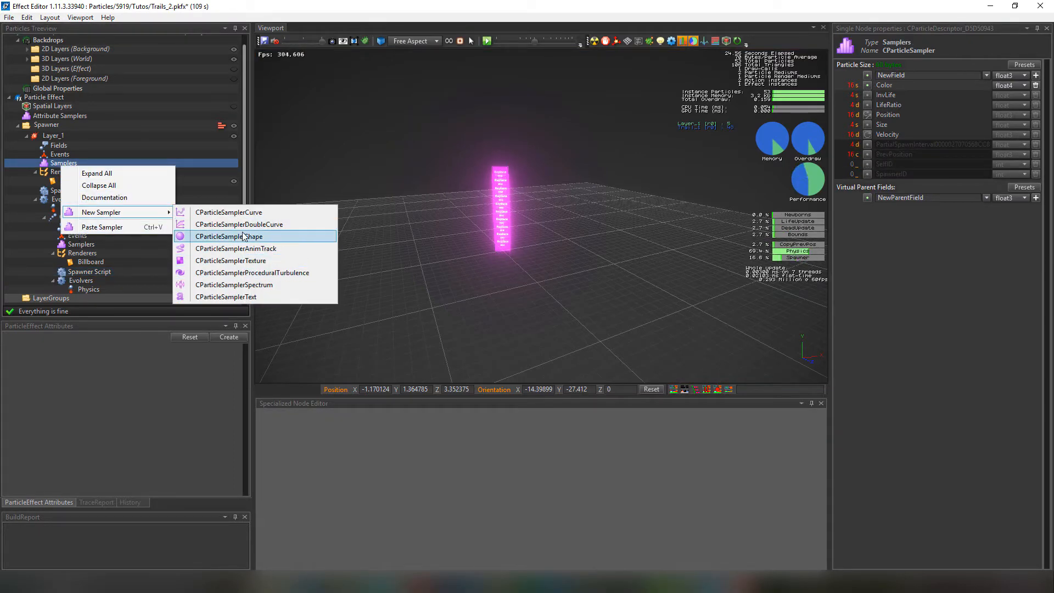
click(245, 236)
click(75, 172)
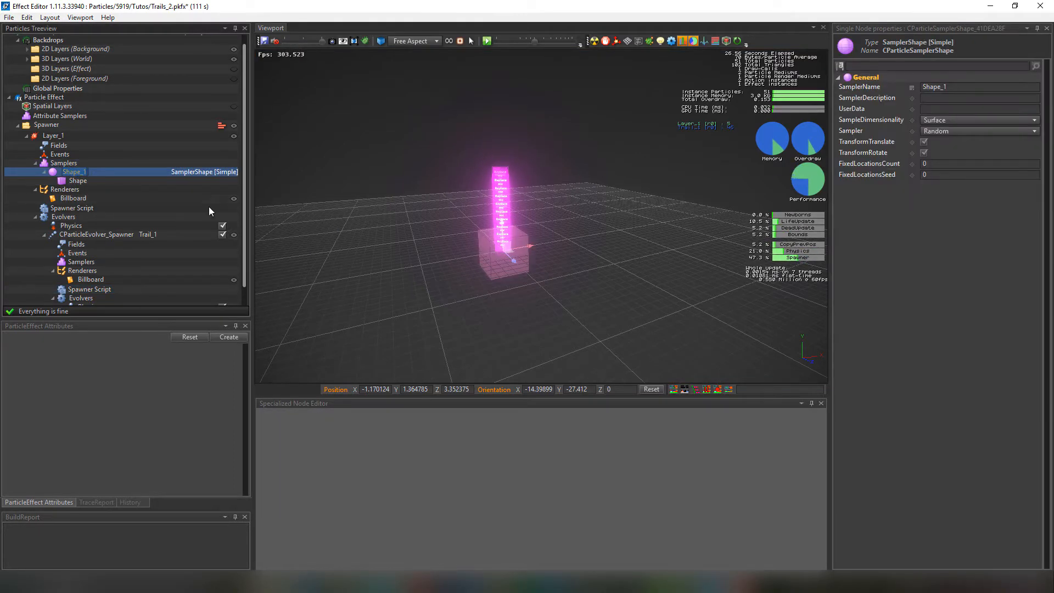
key(F2)
text(Target)
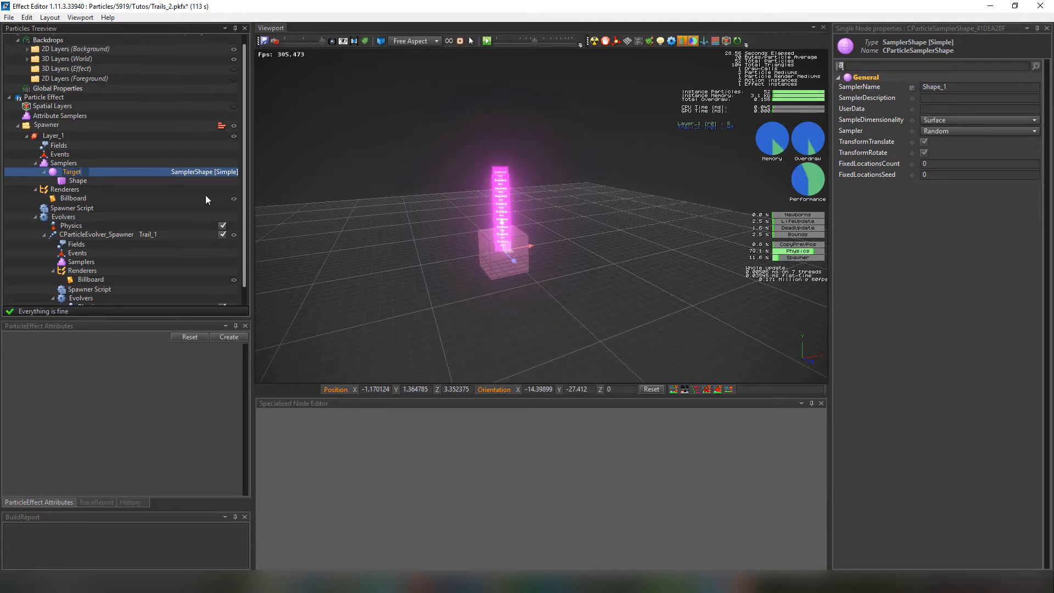
key(Return)
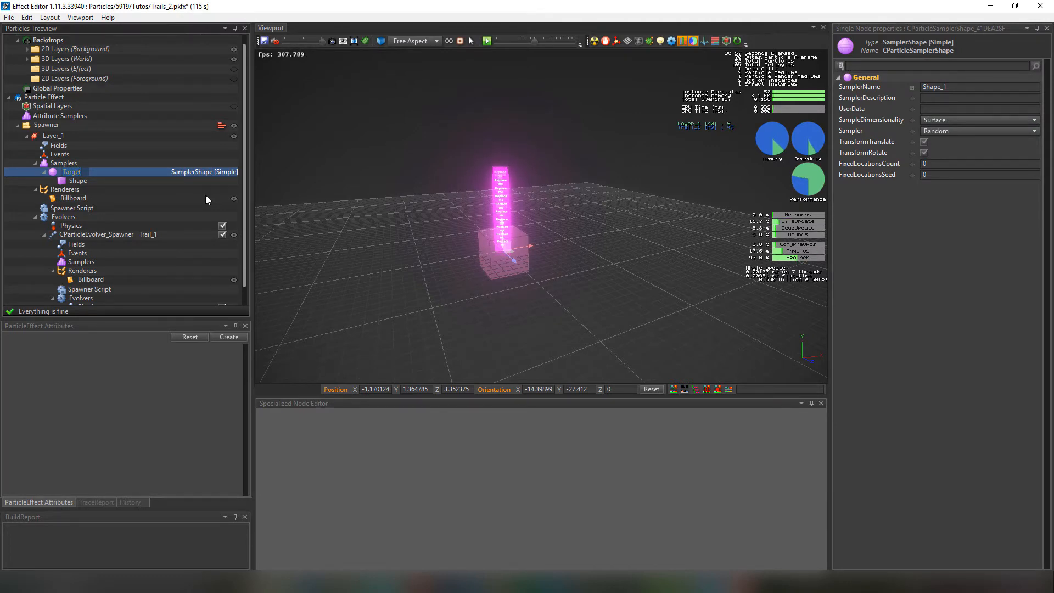
In Layer_1's spawner script, set Velocity to Target.samplePosition(); and comment out the scene.axisUp() expression
click(205, 208)
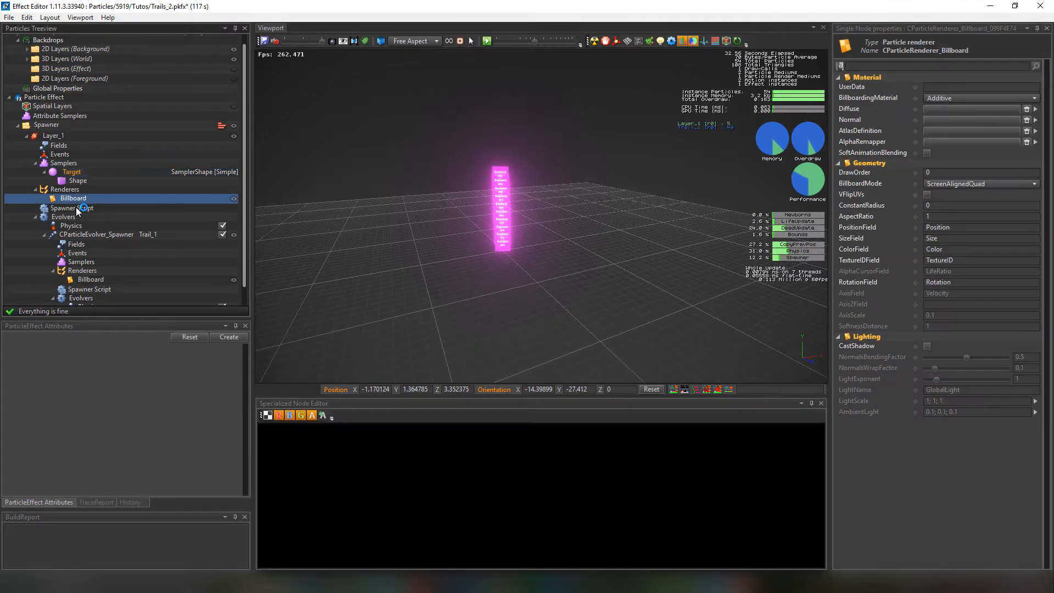
click(326, 454)
text(Target.samplePosition();scene.axisUp()
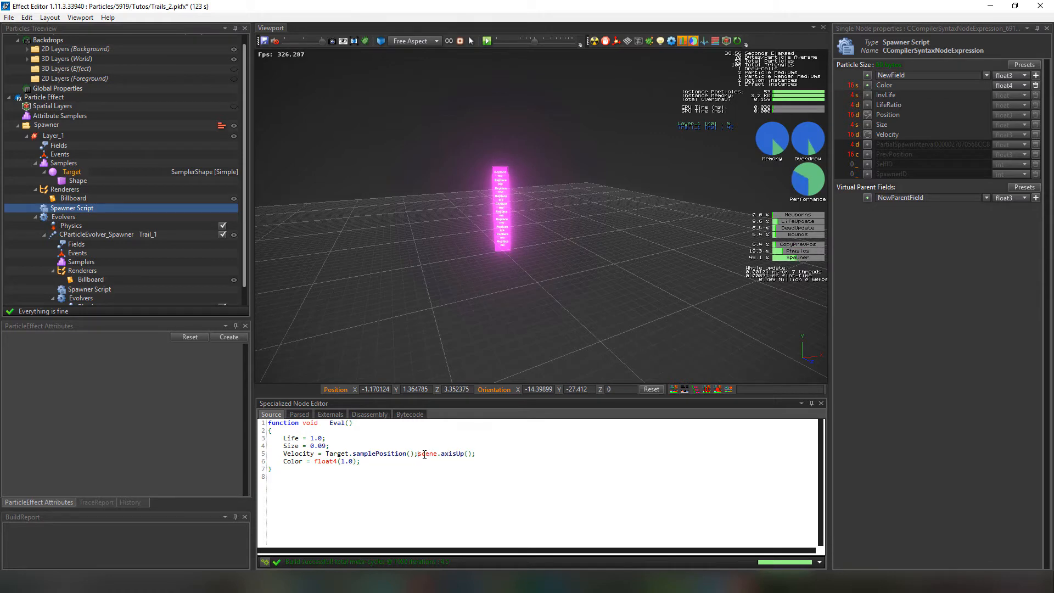
text(//)
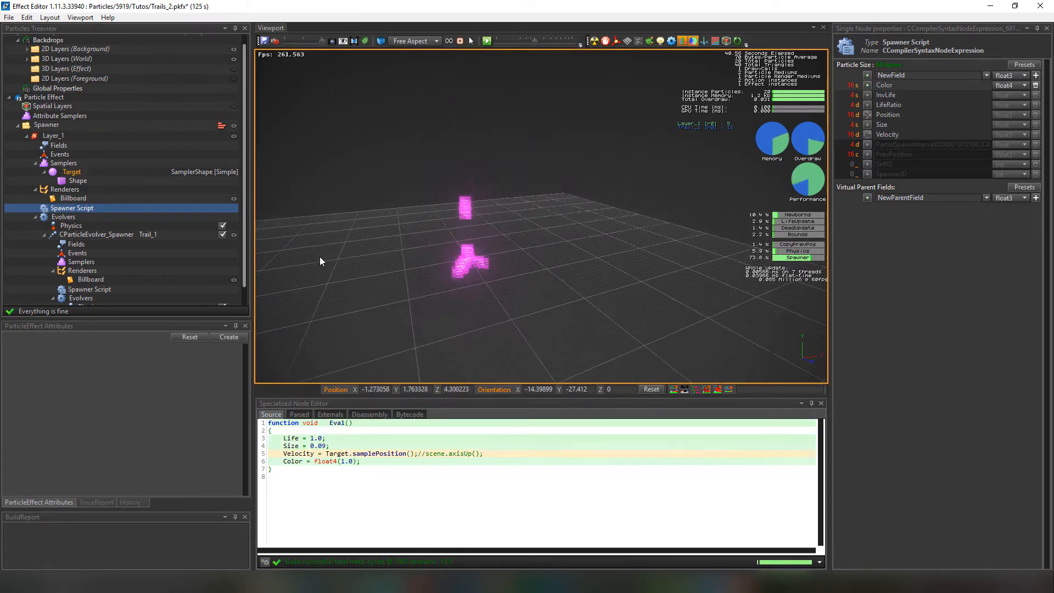
Change the Target sampler's shape type to CYLINDER with a radius of 2.5, a height of 0 and a Y position of about 2.37
click(78, 181)
click(938, 99)
click(920, 134)
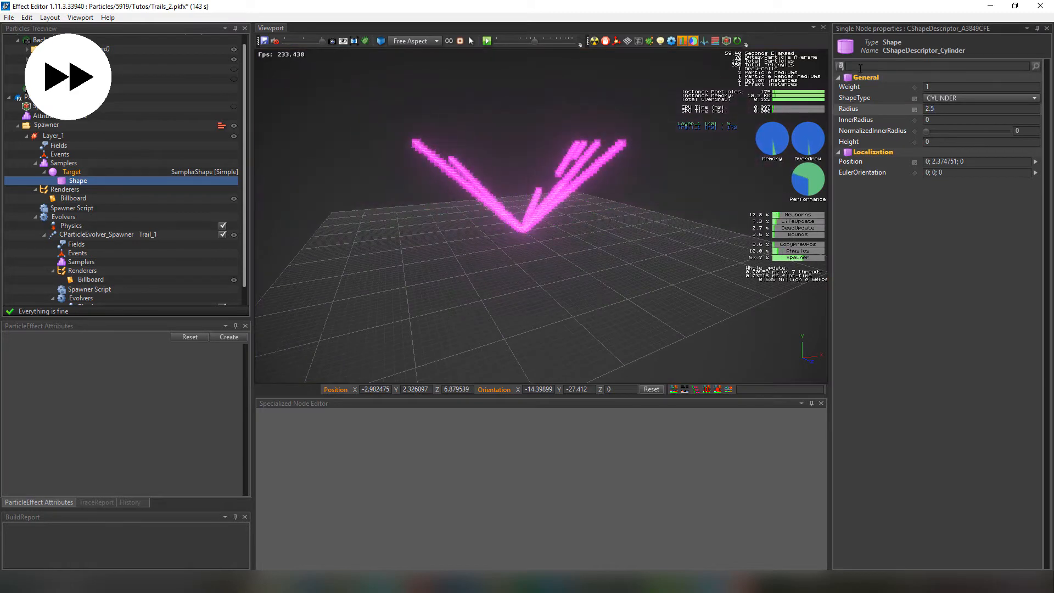
Give Layer_1's Physics evolver a ConstantAcceleration of 0; -9.8; 0 and set Life to 2.0 in the layer's spawner script
click(71, 225)
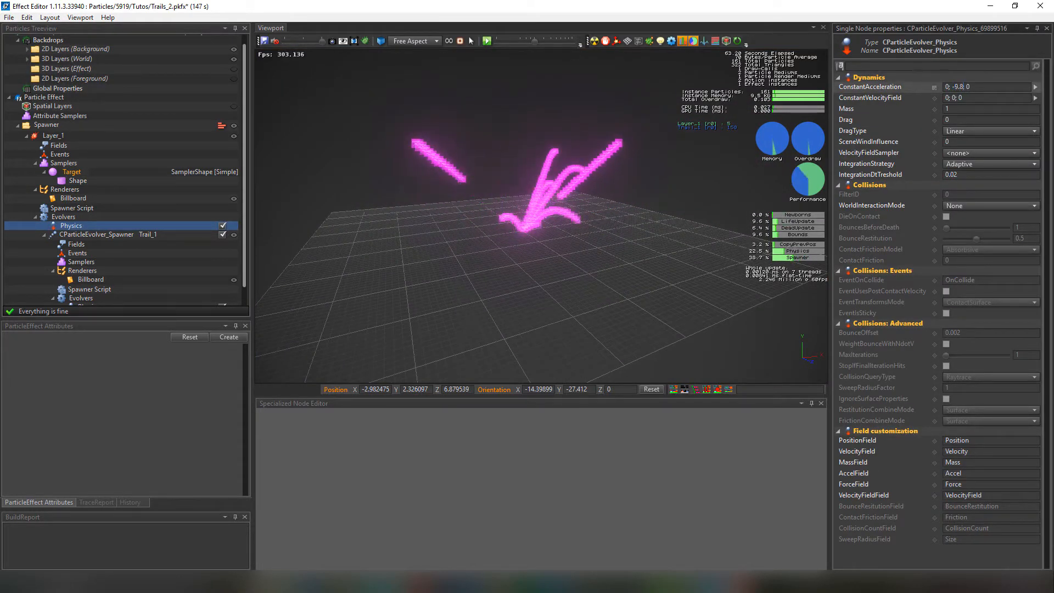
scroll(543, 189, up, 2)
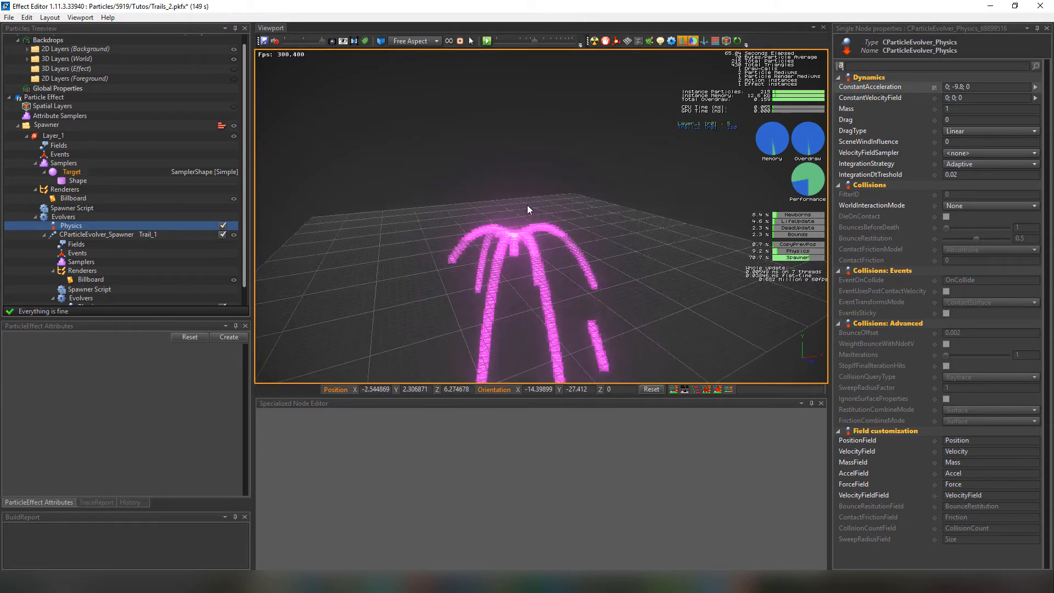
click(72, 208)
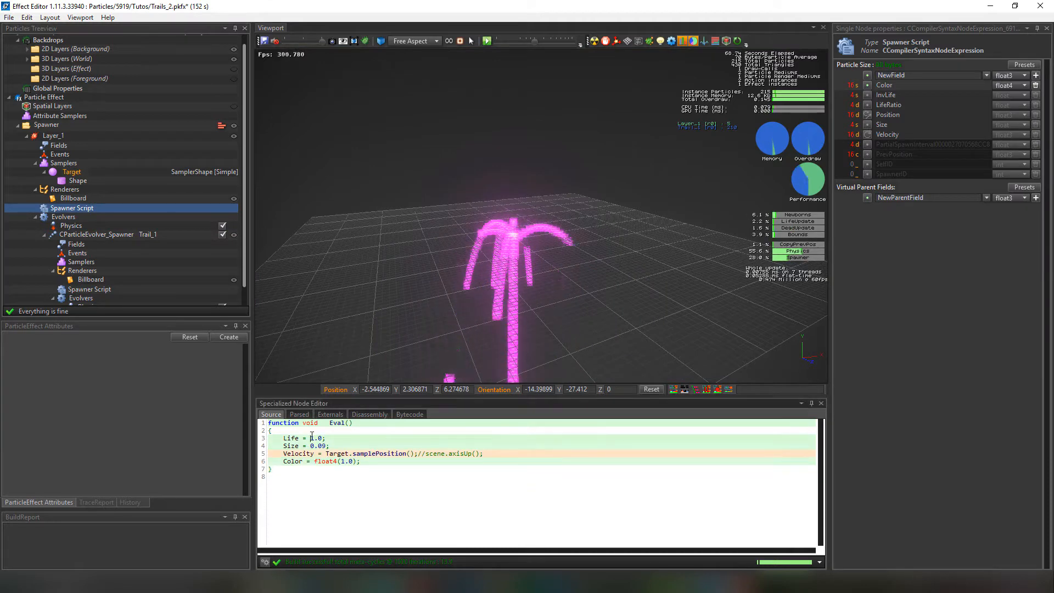
text(2)
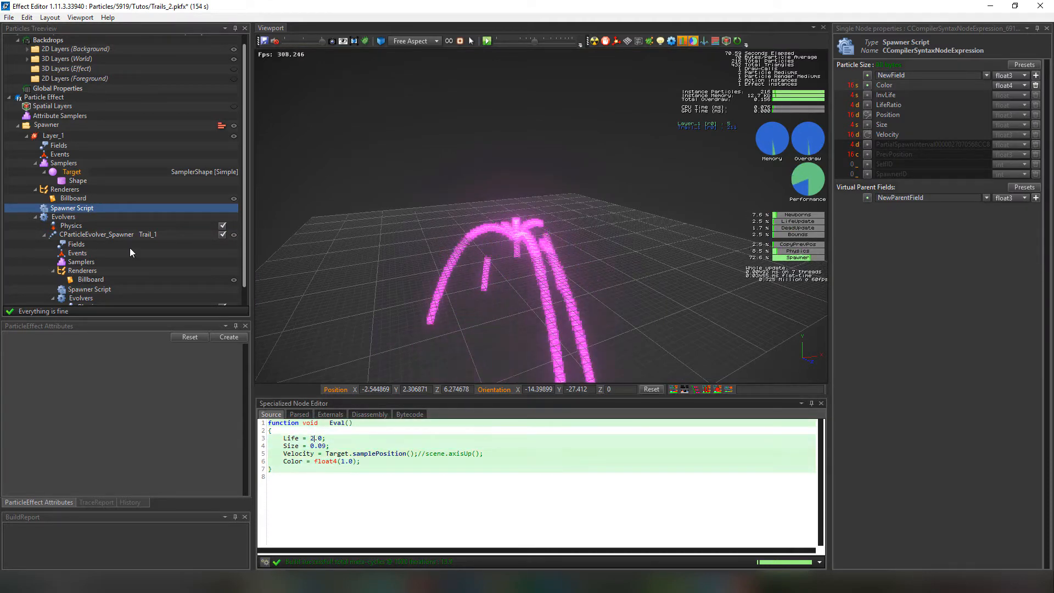
Raise the Target shape above the grid to a Y position of about 5.92
click(77, 173)
middle_drag(521, 122, 534, 166)
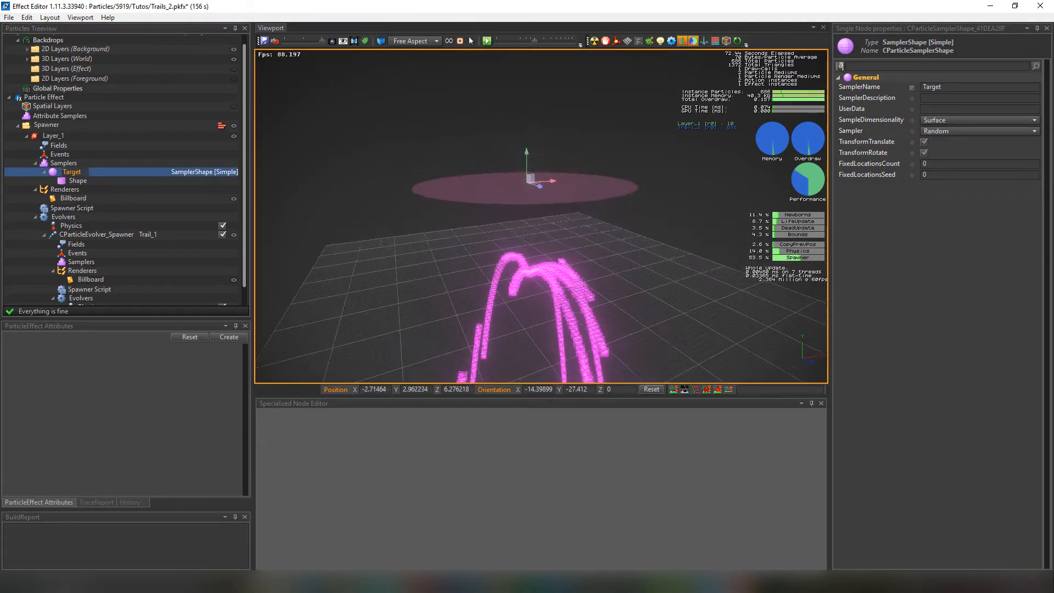
scroll(536, 165, down, 2)
drag(536, 165, 521, 11)
alt+drag(576, 230, 605, 180)
scroll(605, 179, down, 3)
middle_drag(605, 180, 603, 230)
scroll(602, 231, up, 2)
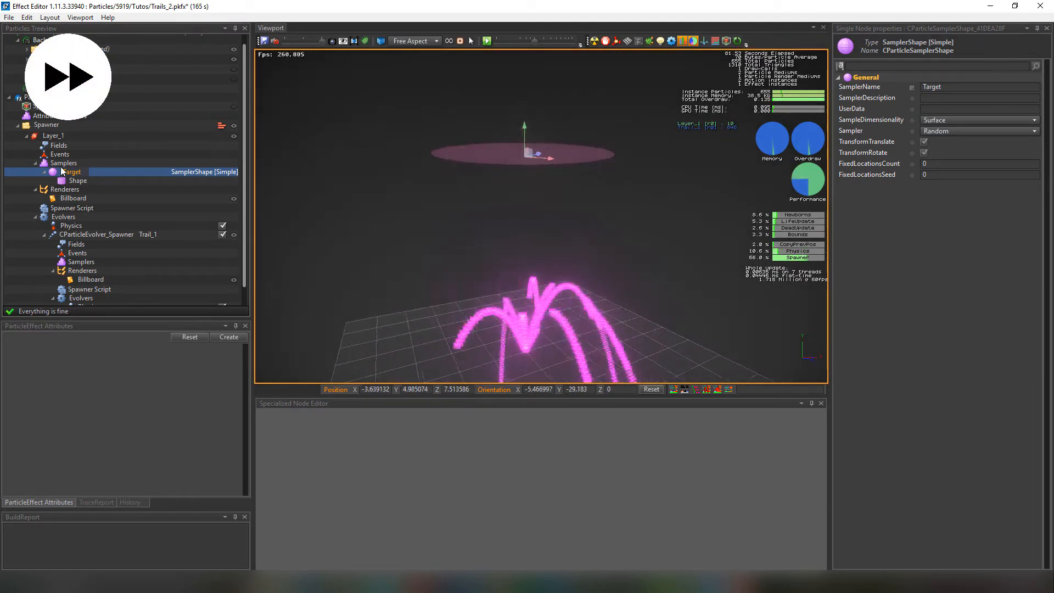
Set the height of the Target sampler's cylinder shape to 2
click(76, 181)
drag(936, 142, 910, 141)
text(1.5)
alt+drag(464, 256, 444, 217)
drag(938, 142, 915, 139)
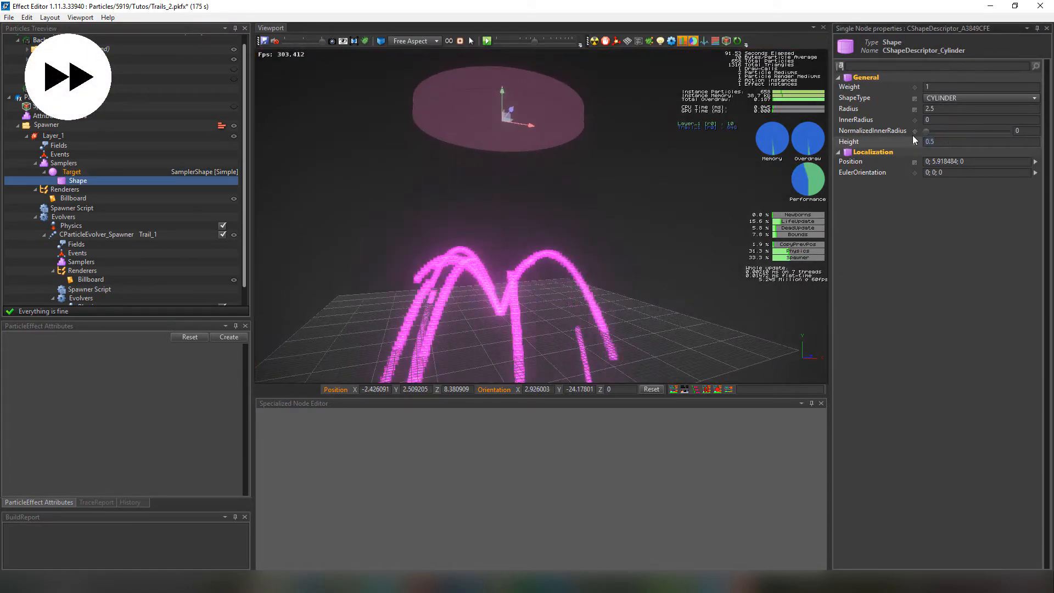
text(2)
Move the Target cylinder further up to a Y position of about 8.36
scroll(523, 148, down, 2)
middle_drag(523, 148, 524, 181)
drag(521, 145, 522, 75)
scroll(601, 309, up, 3)
middle_drag(541, 356, 532, 300)
alt+drag(531, 301, 568, 351)
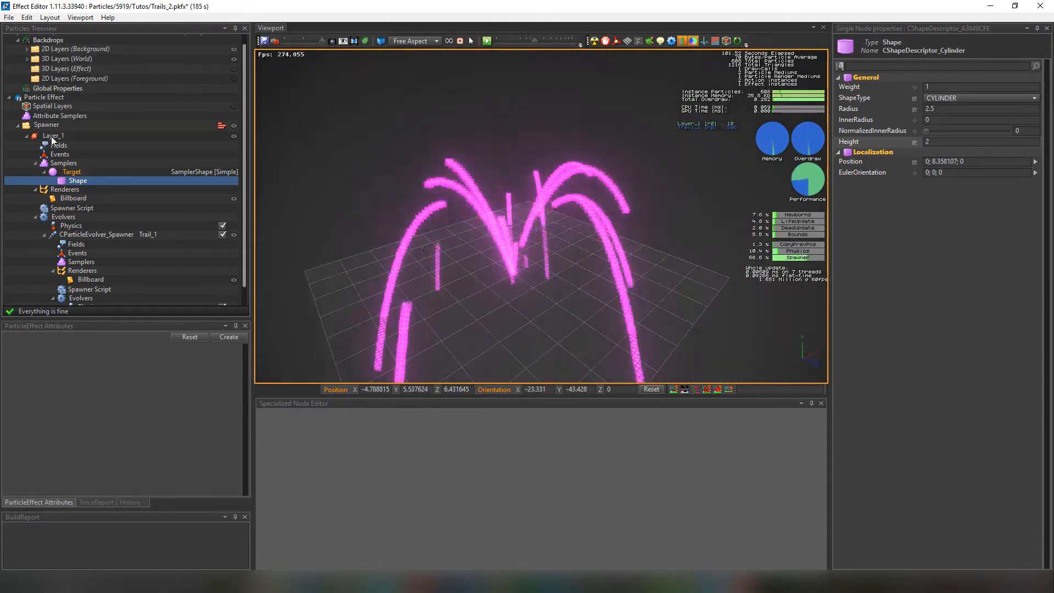
Examine the trails in the viewport and check the SpawnMetric options of the Trail_1 spawner evolver
click(122, 236)
middle_drag(519, 232, 516, 168)
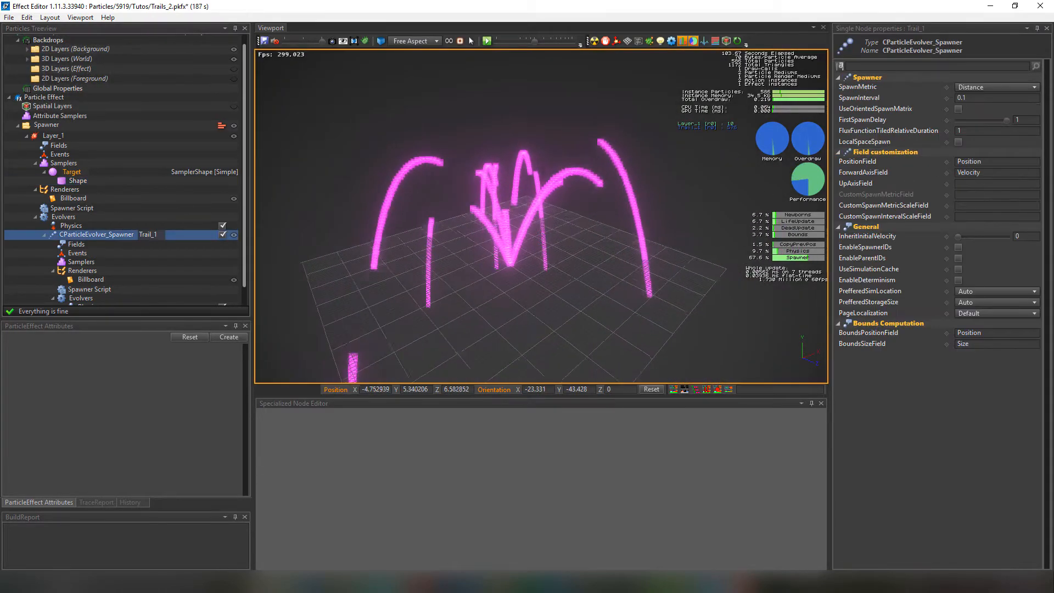
alt+drag(514, 169, 434, 160)
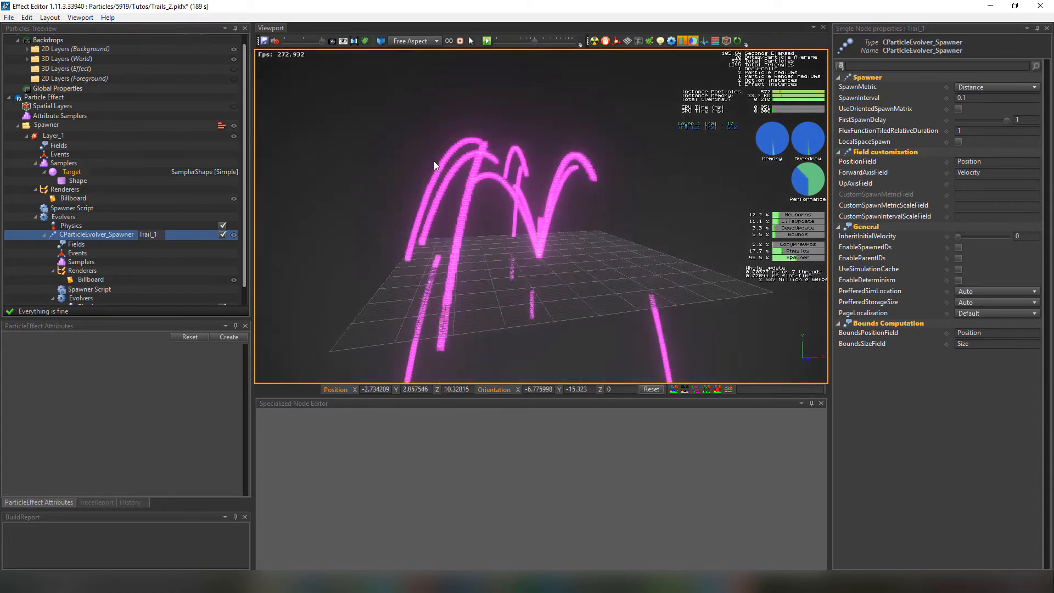
click(976, 89)
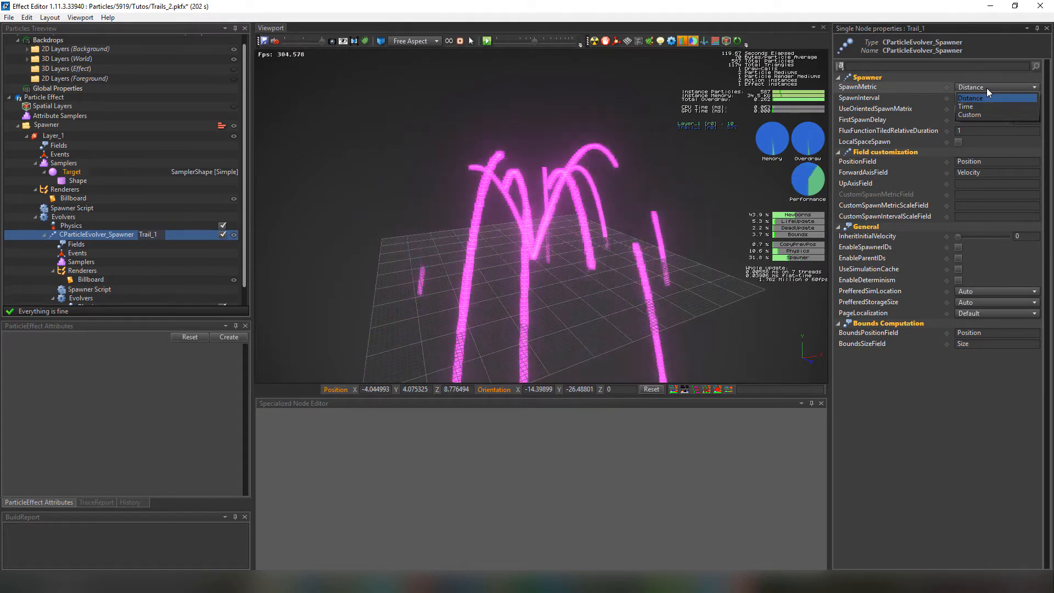
click(986, 88)
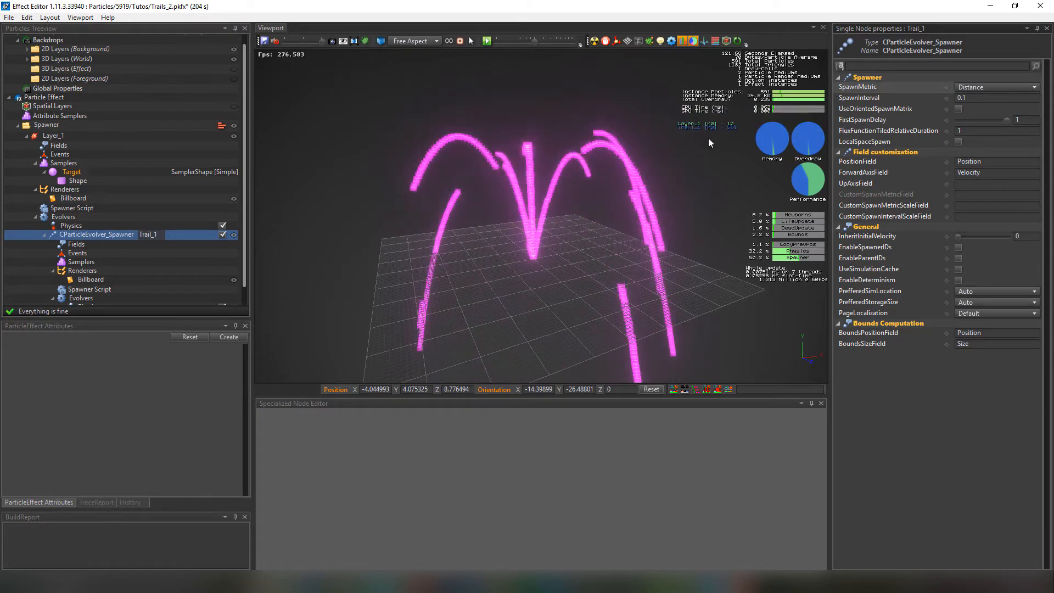
Set the SpawnInterval of the Trail_1 spawner evolver to 1
click(966, 98)
drag(966, 98, 950, 97)
text(1)
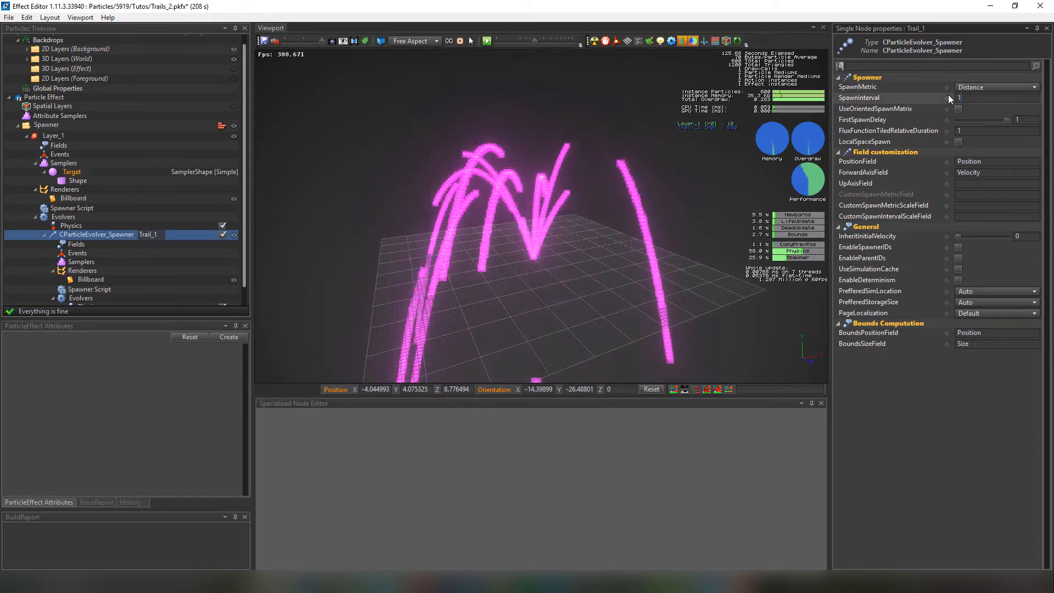
key(Return)
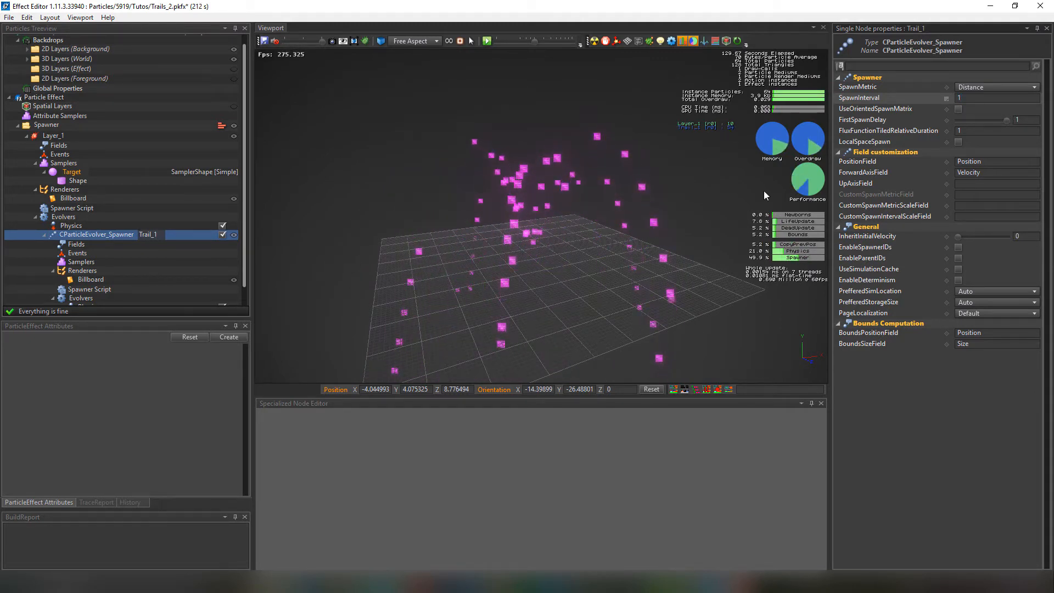
Try a SpawnInterval of 0.2 on the Trail_1 spawner evolver and return it to 0.1
key(BackSpace)
text(0)
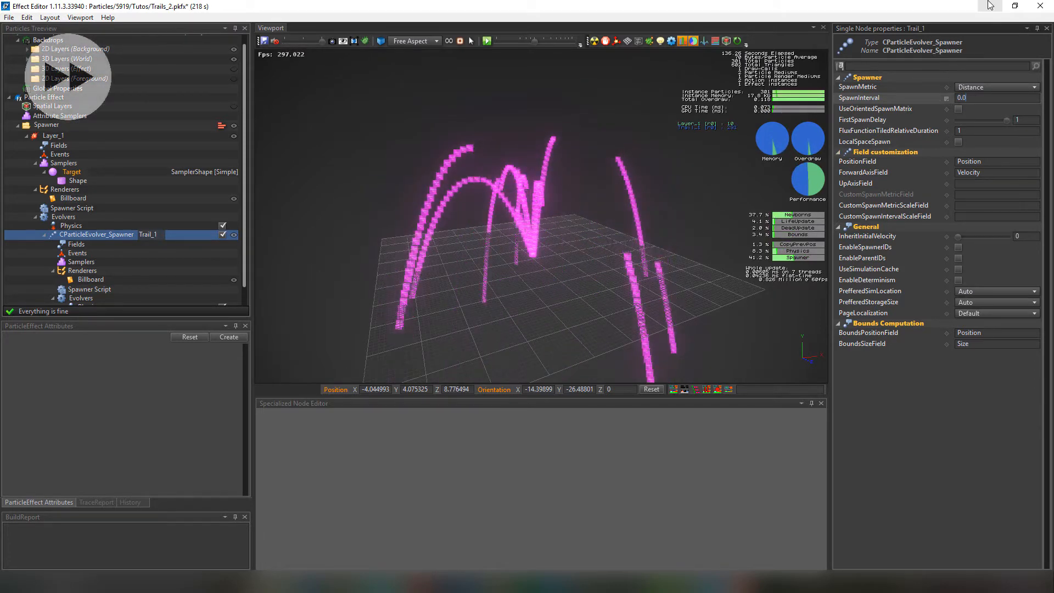
text(.20.1)
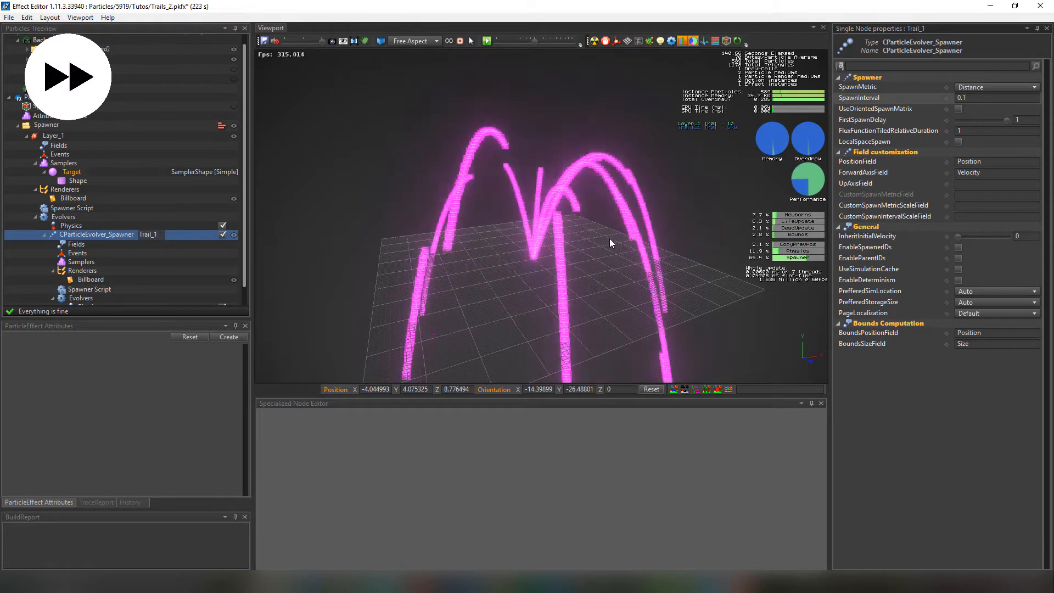
click(610, 238)
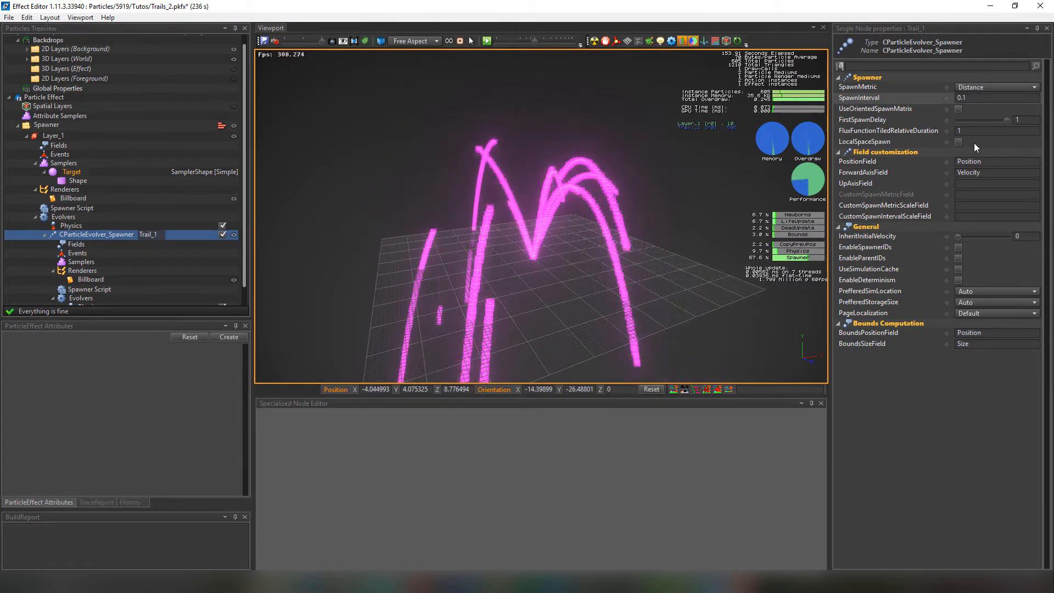
Set the SpawnCount of Layer_1 to 1
scroll(550, 208, up, 3)
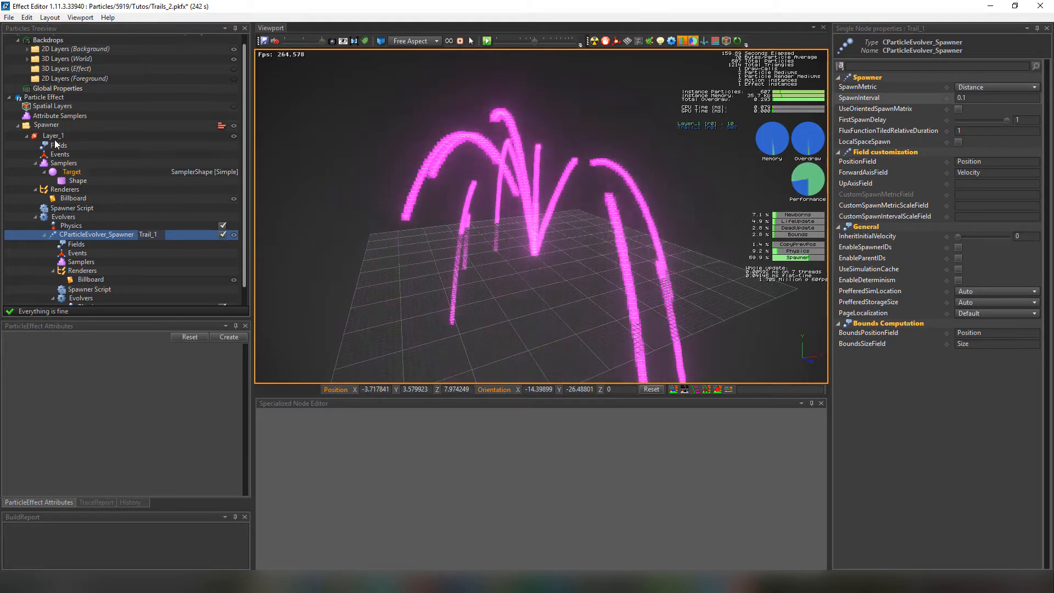
click(51, 135)
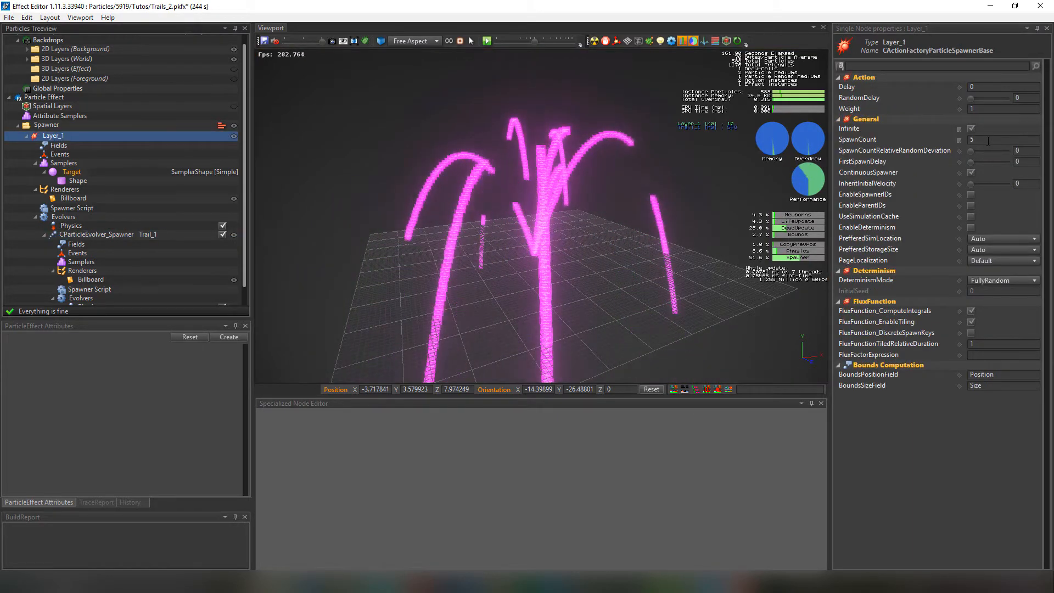
drag(980, 140, 938, 138)
text(1)
key(Return)
click(581, 282)
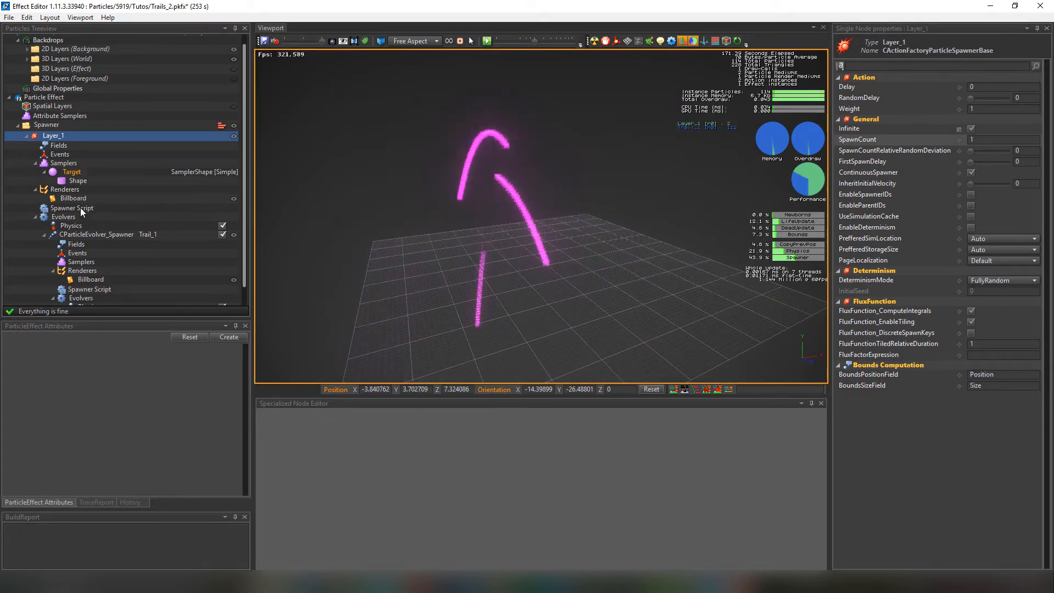
Set the SpawnInterval of the Trail_1 spawner evolver to 0.2 and select the Spawner to show its gizmo
click(87, 235)
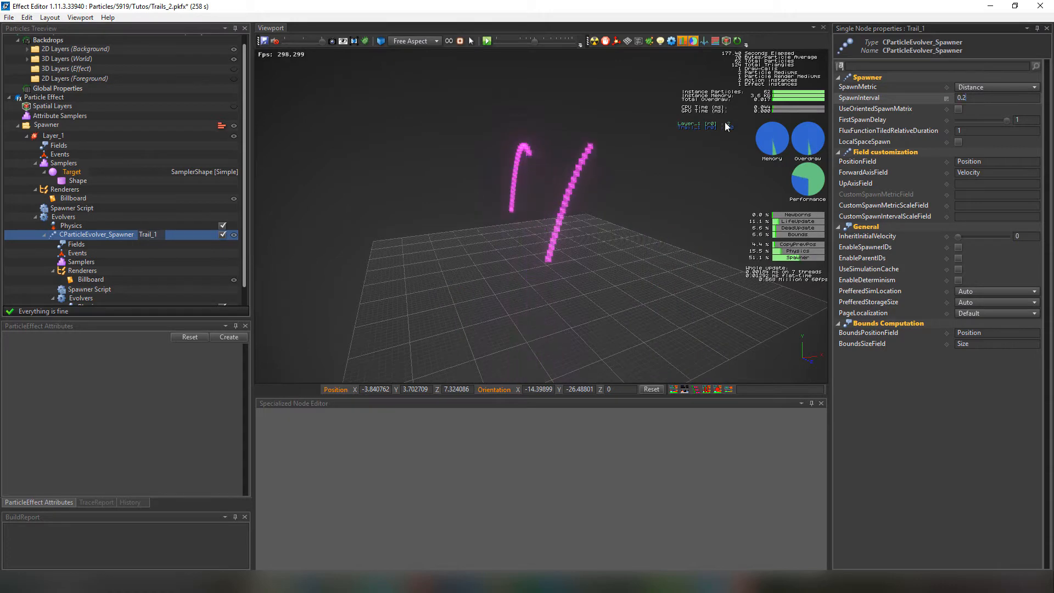
click(68, 217)
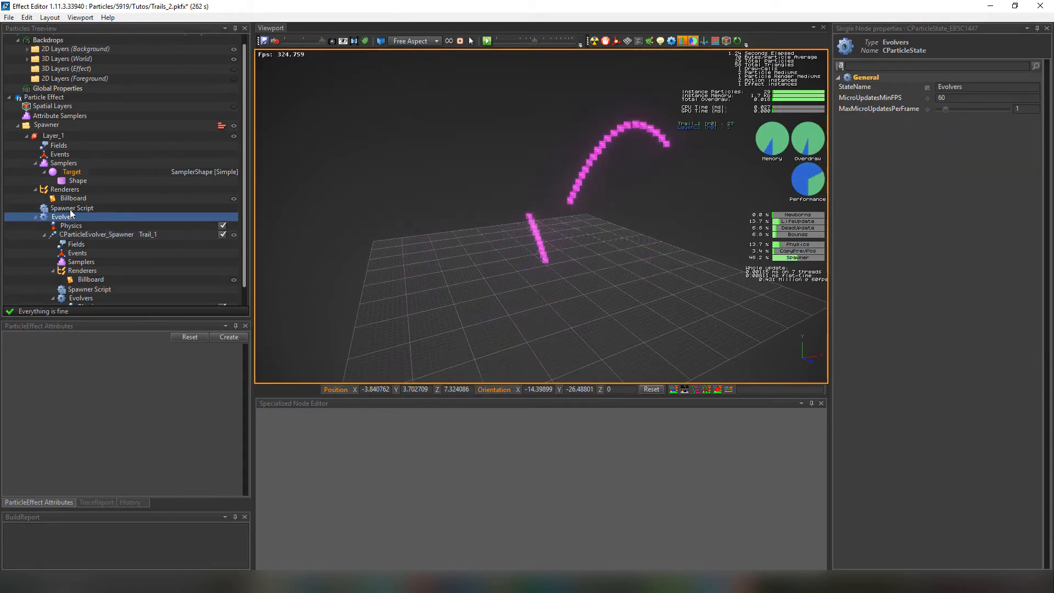
click(198, 126)
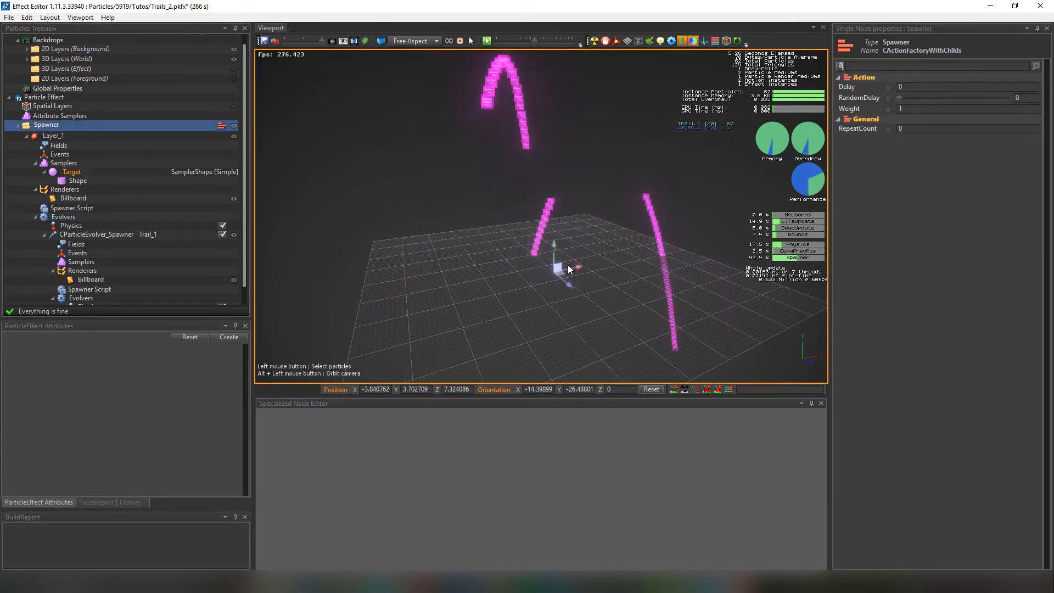
Add a Localspace evolver to the Evolvers of Layer_1 and place it above Physics
click(65, 216)
right_click(65, 217)
mouse_move(110, 300)
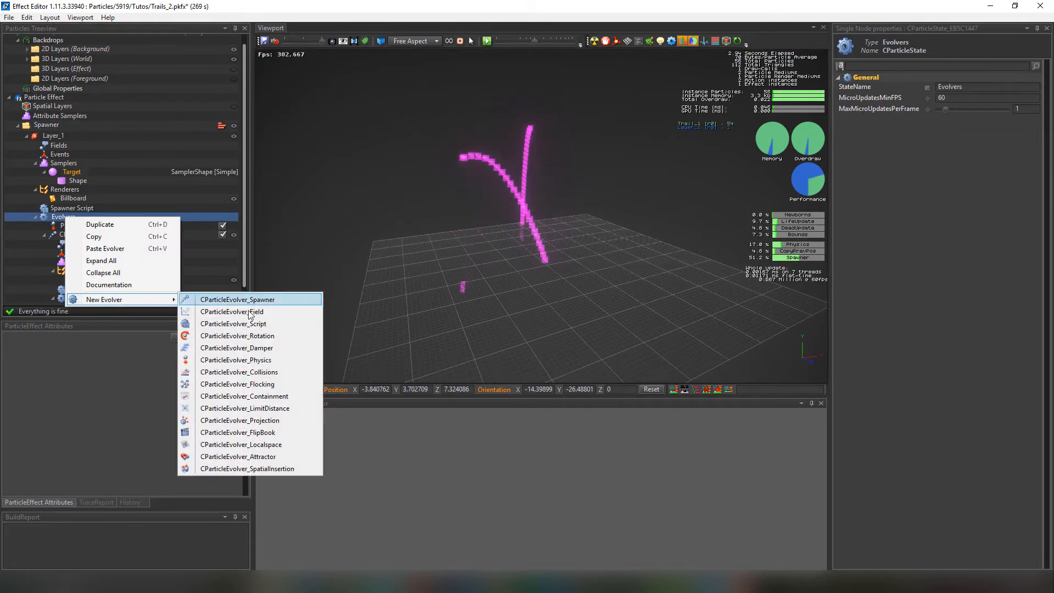
click(229, 444)
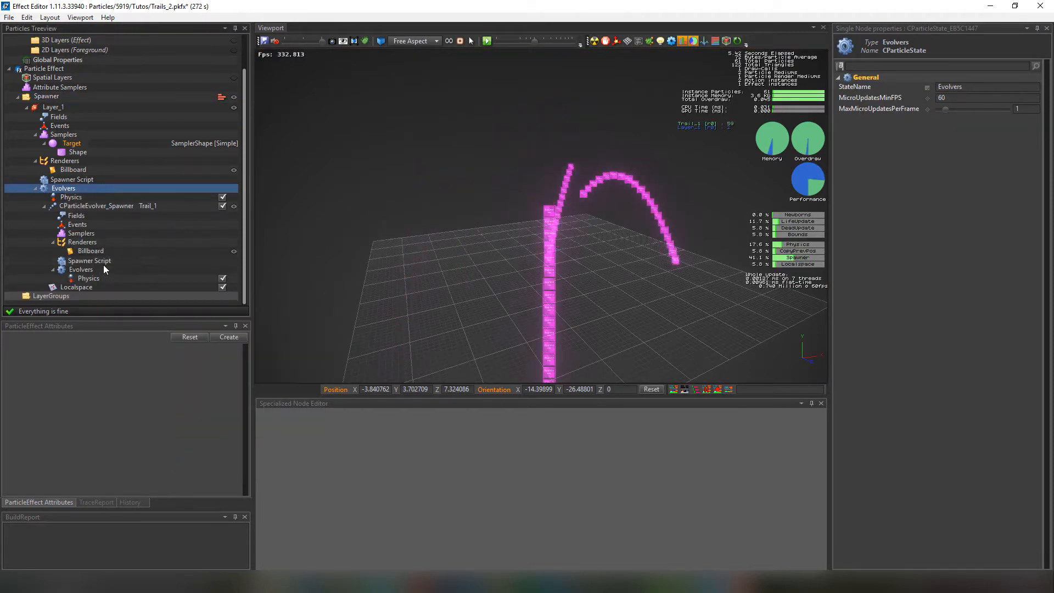
click(77, 287)
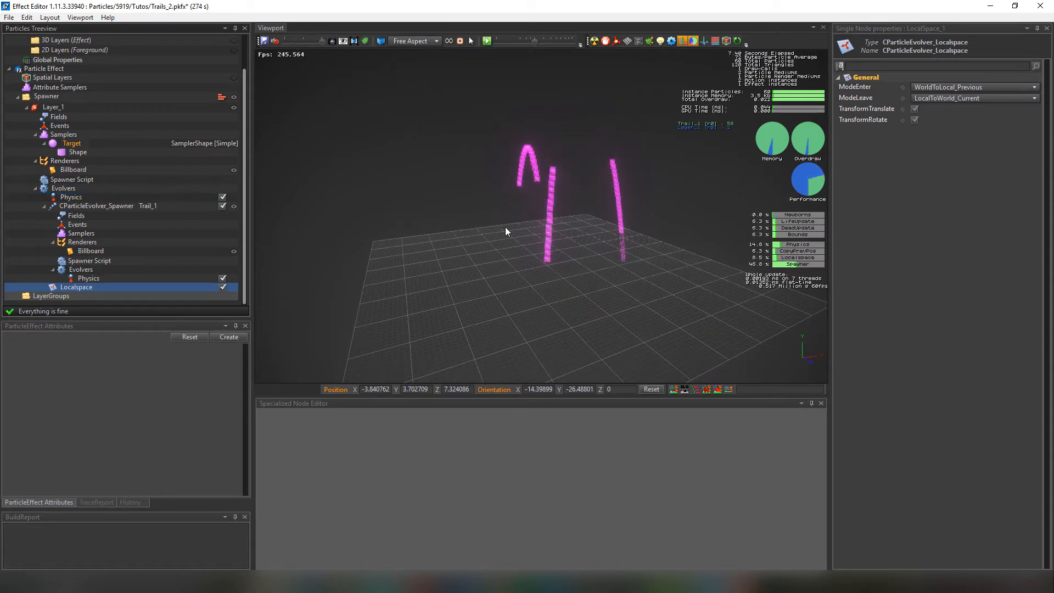
drag(76, 287, 71, 196)
Test the trails by moving the Spawner in the viewport and check the LocalSpaceSpawn option of Trail_1
scroll(548, 269, down, 3)
click(47, 97)
scroll(571, 257, up, 3)
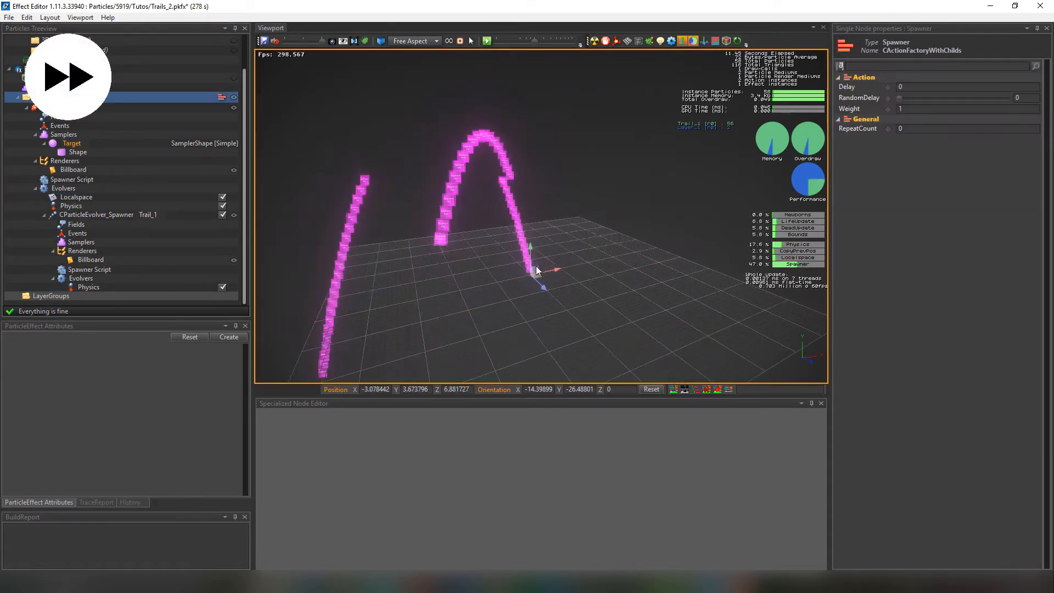
click(82, 215)
mouse_move(864, 145)
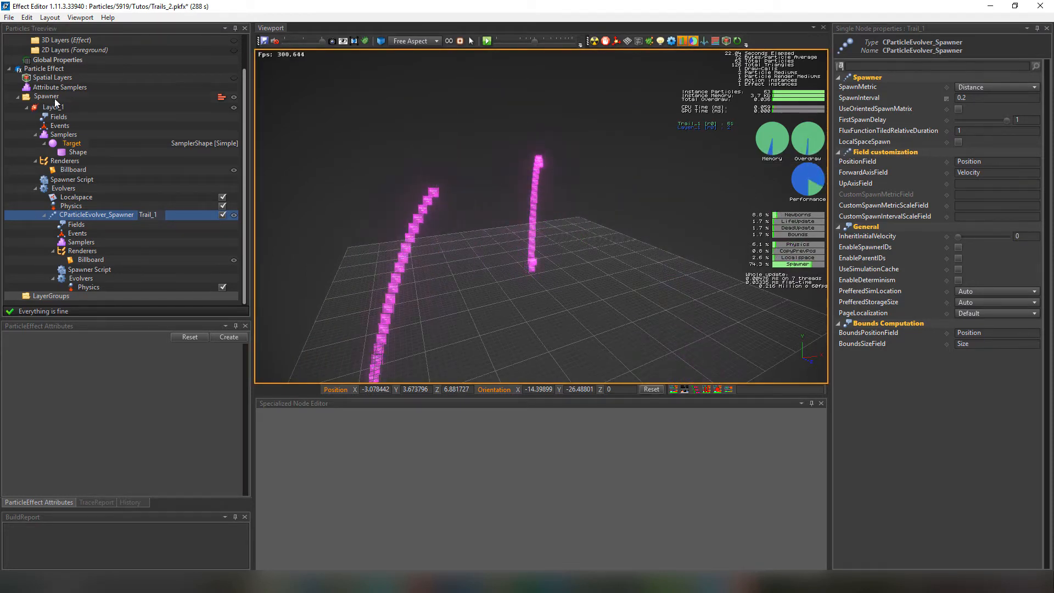
click(46, 97)
drag(535, 270, 610, 278)
key(space)
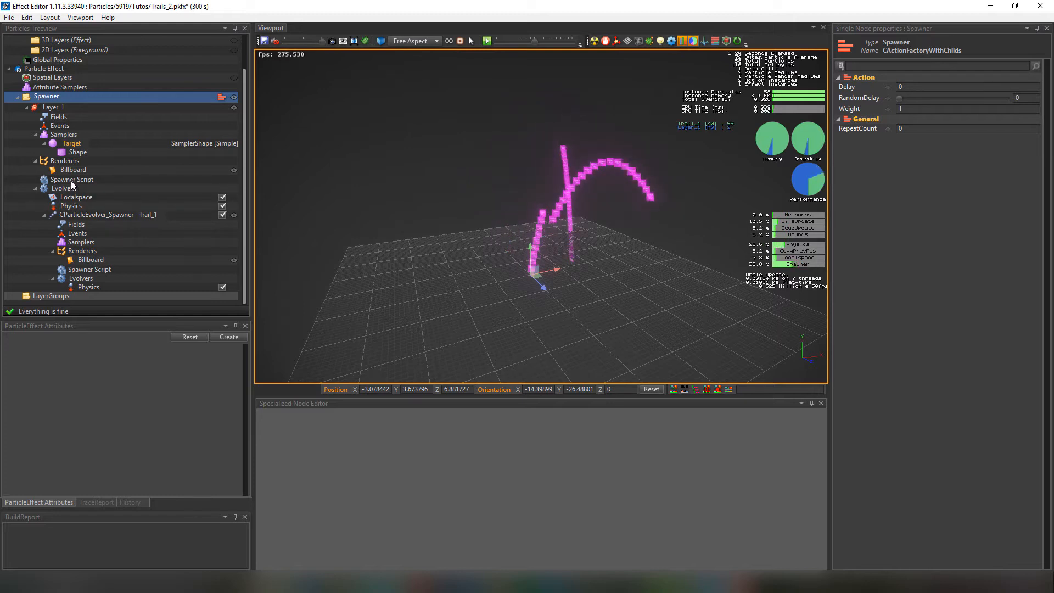
Enable LocalSpaceSpawn on the Trail_1 spawner evolver and move the Spawner around the viewport to test the trails
click(85, 216)
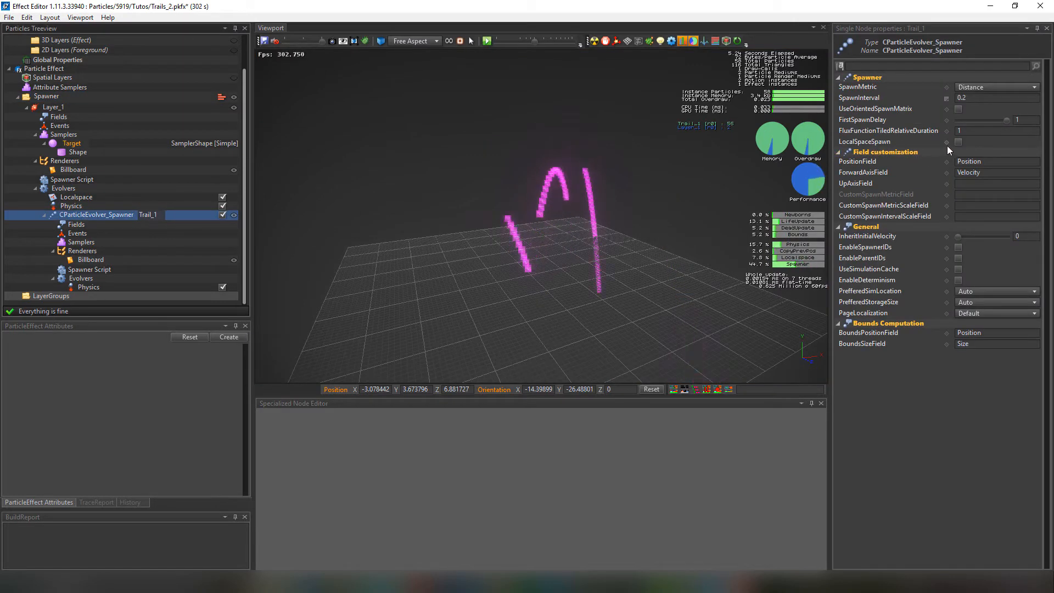
click(48, 98)
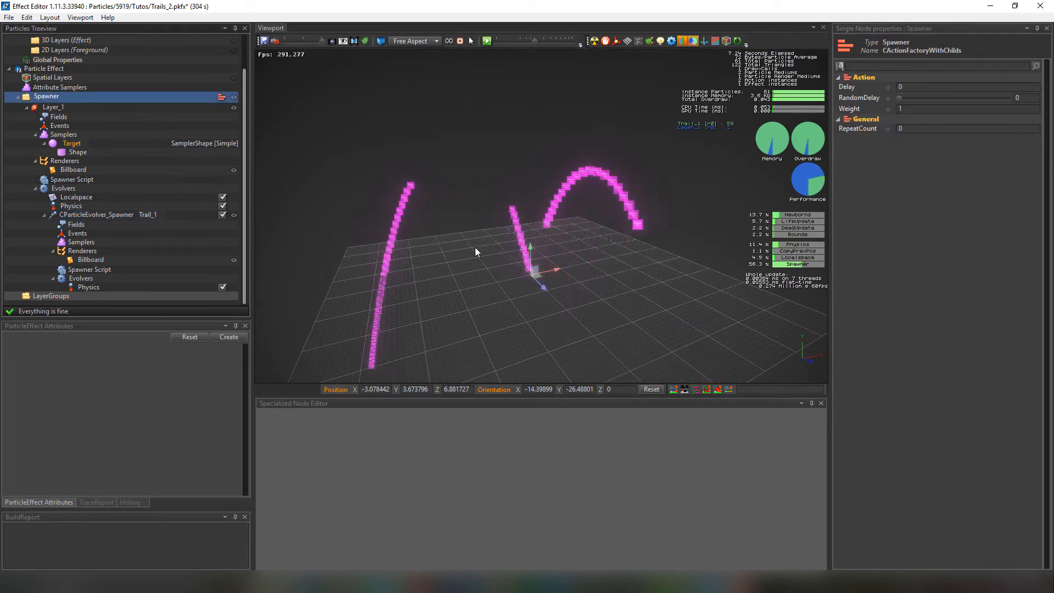
drag(536, 271, 562, 176)
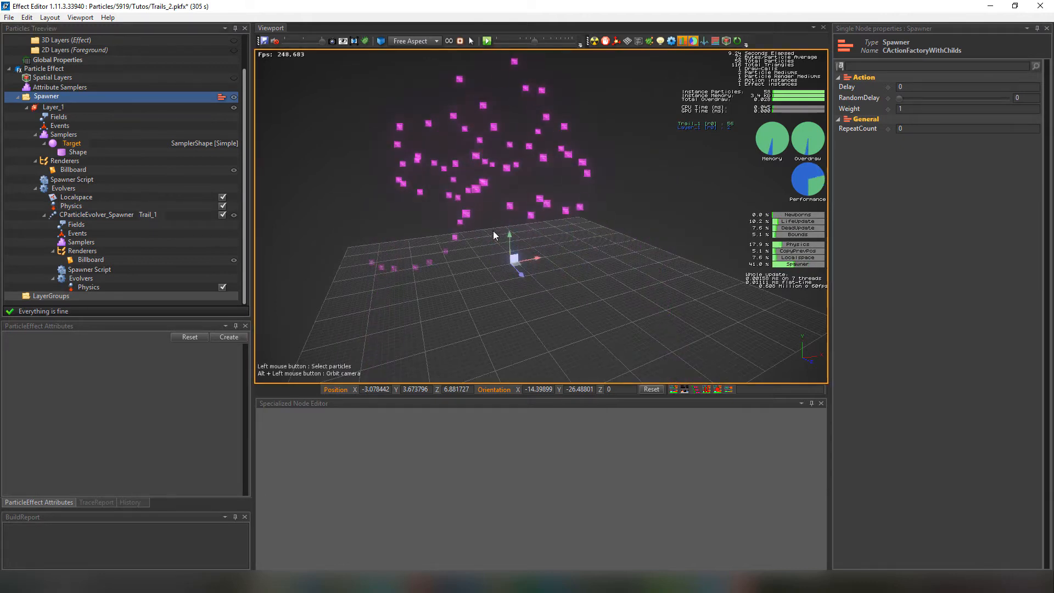
drag(339, 201, 685, 231)
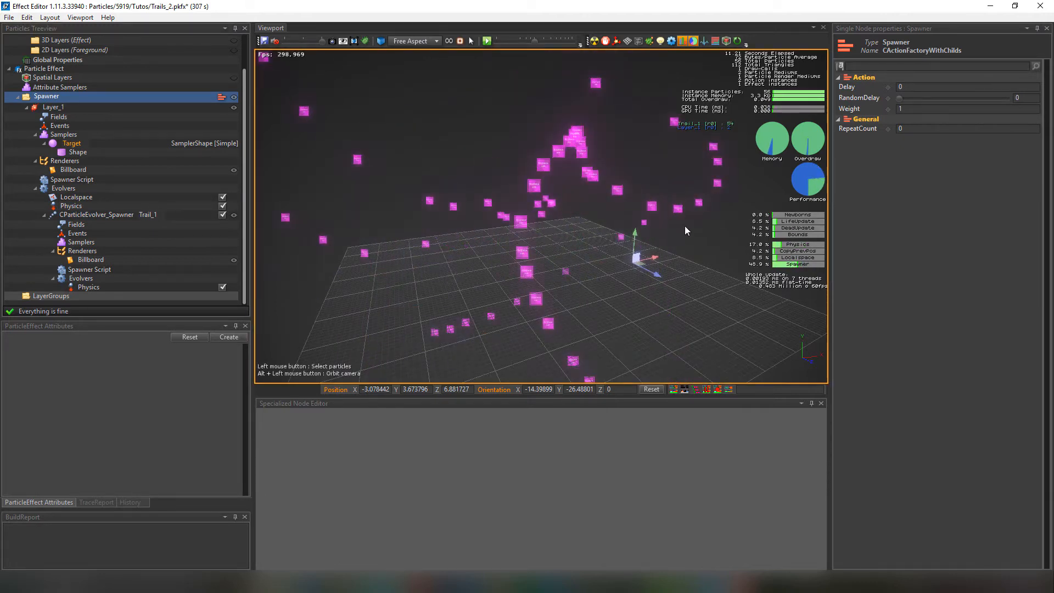
drag(506, 207, 571, 274)
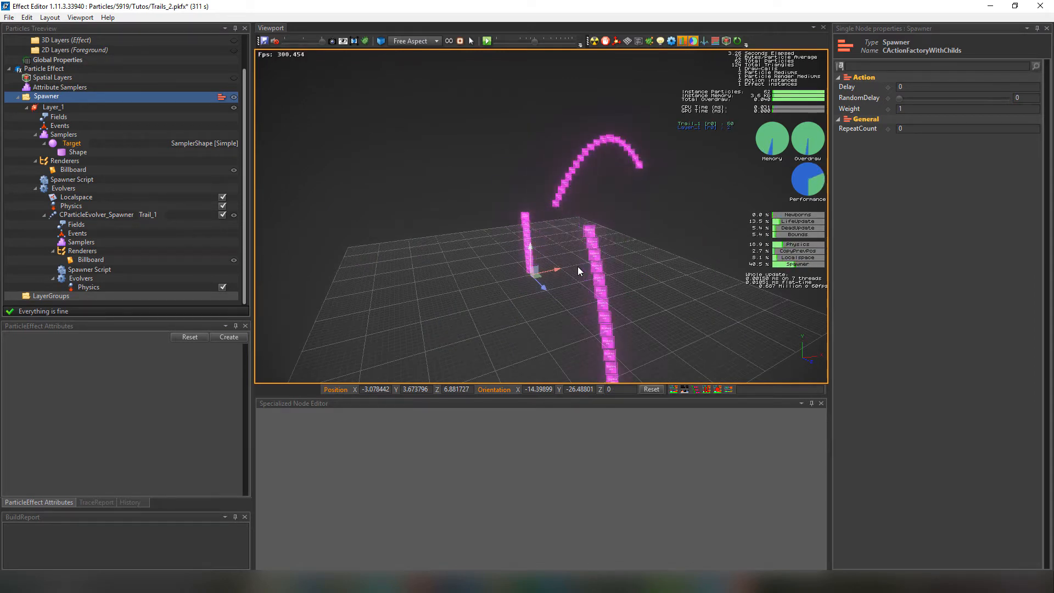
Add a Localspace evolver to the Evolvers of Trail_1 and place it above that trail's Physics evolver
scroll(582, 244, down, 2)
middle_drag(526, 272, 624, 196)
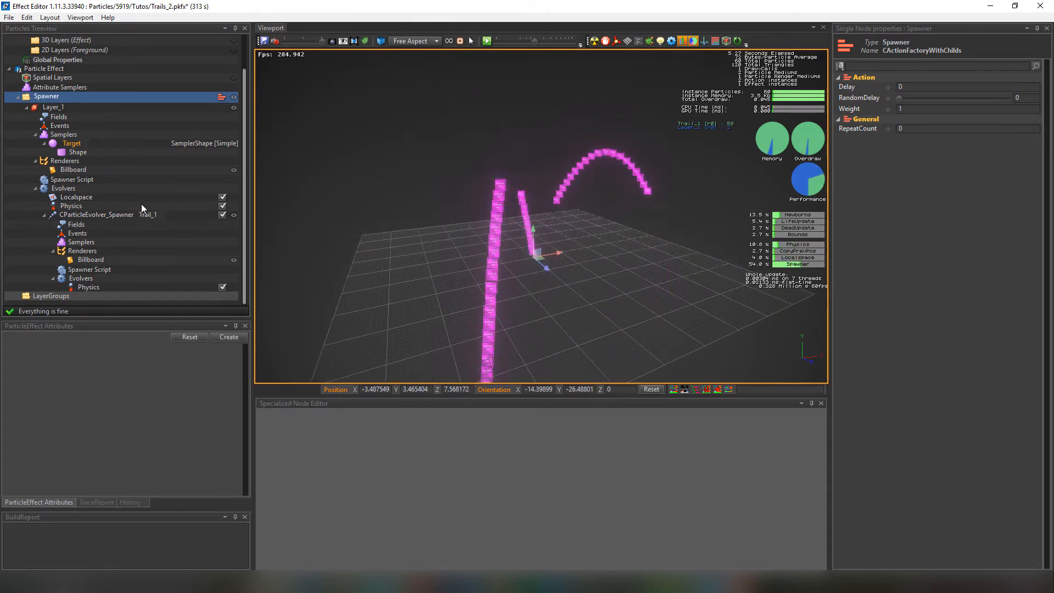
right_click(83, 278)
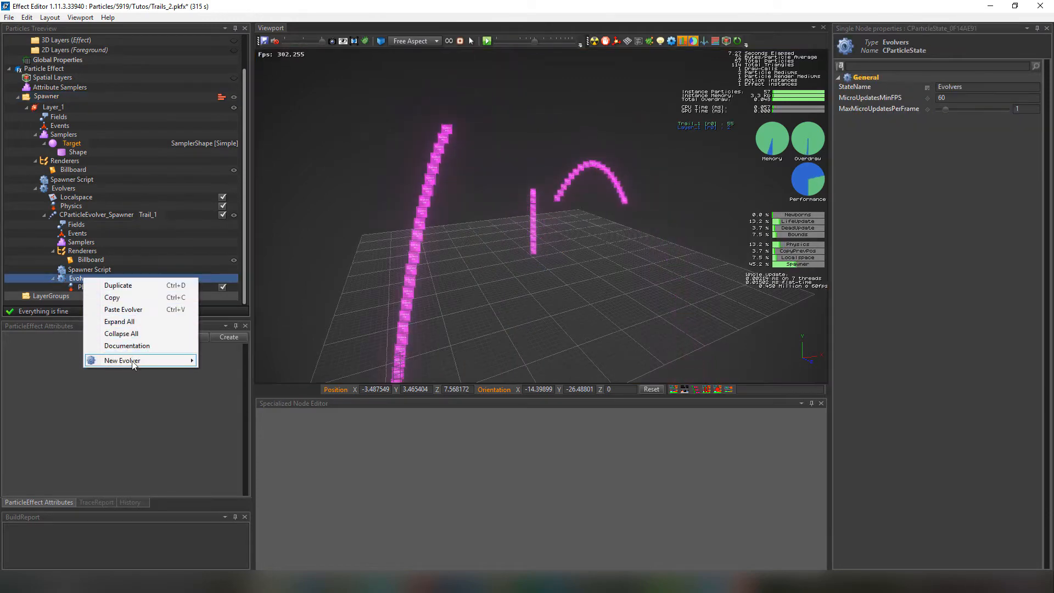
click(256, 509)
drag(87, 298, 90, 287)
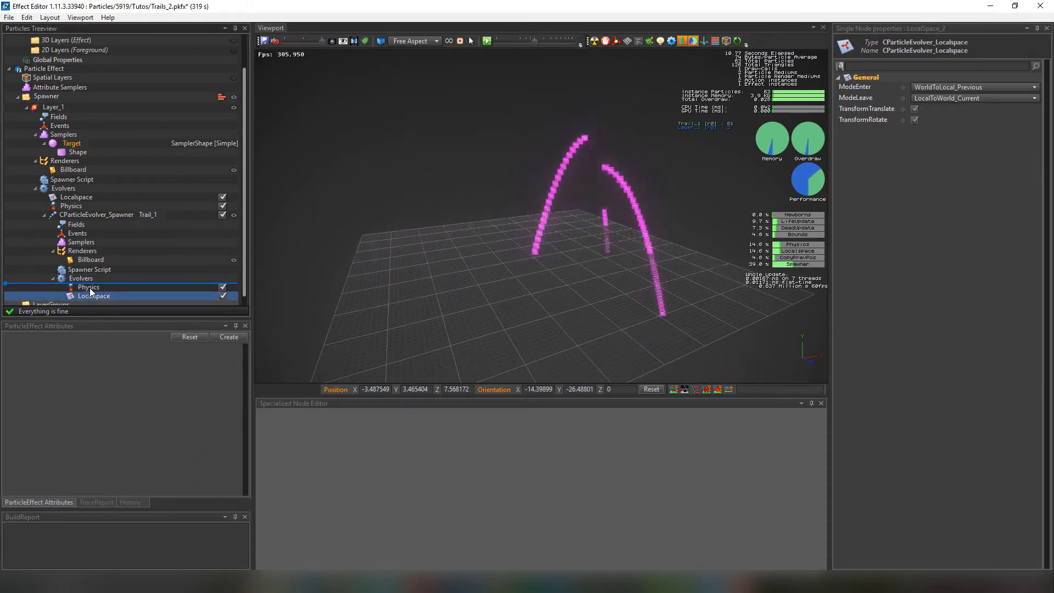
click(439, 287)
scroll(66, 155, up, 2)
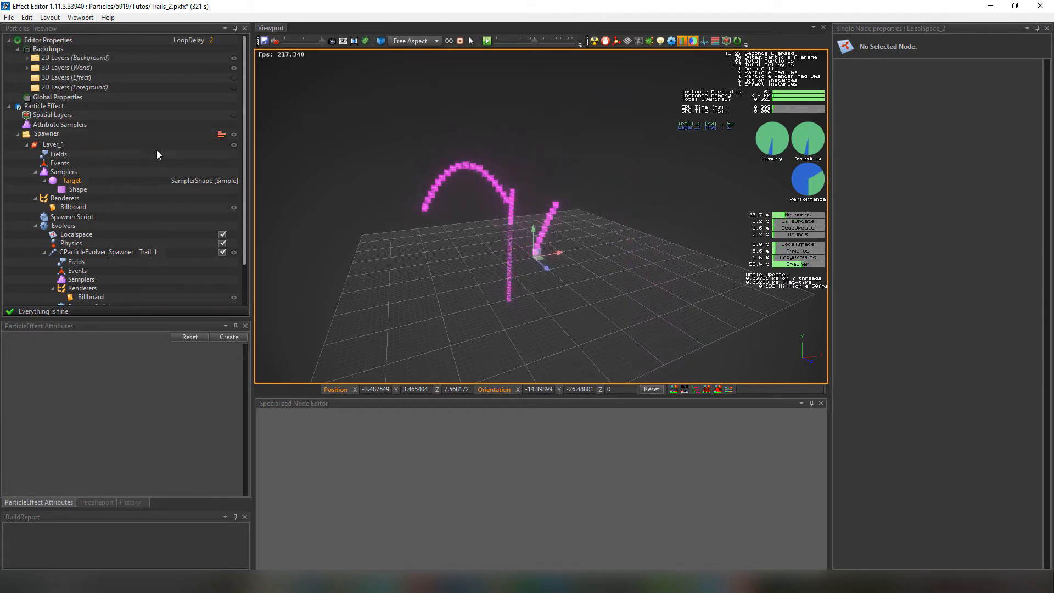
Try Trail_1 with LocalSpaceSpawn off while moving the Spawner, and turn the option back on
click(137, 134)
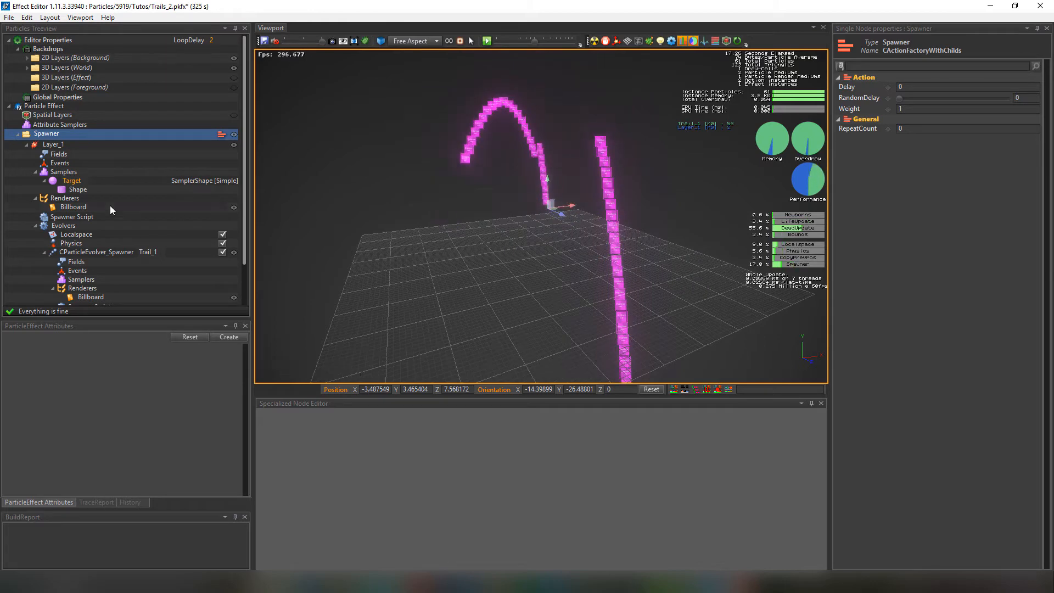
click(111, 251)
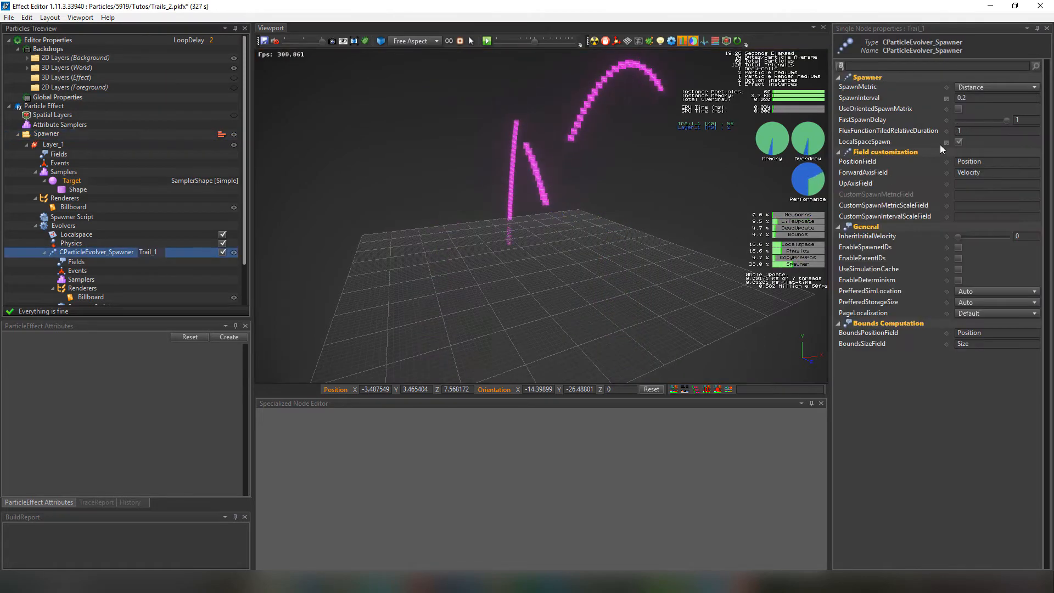
click(959, 141)
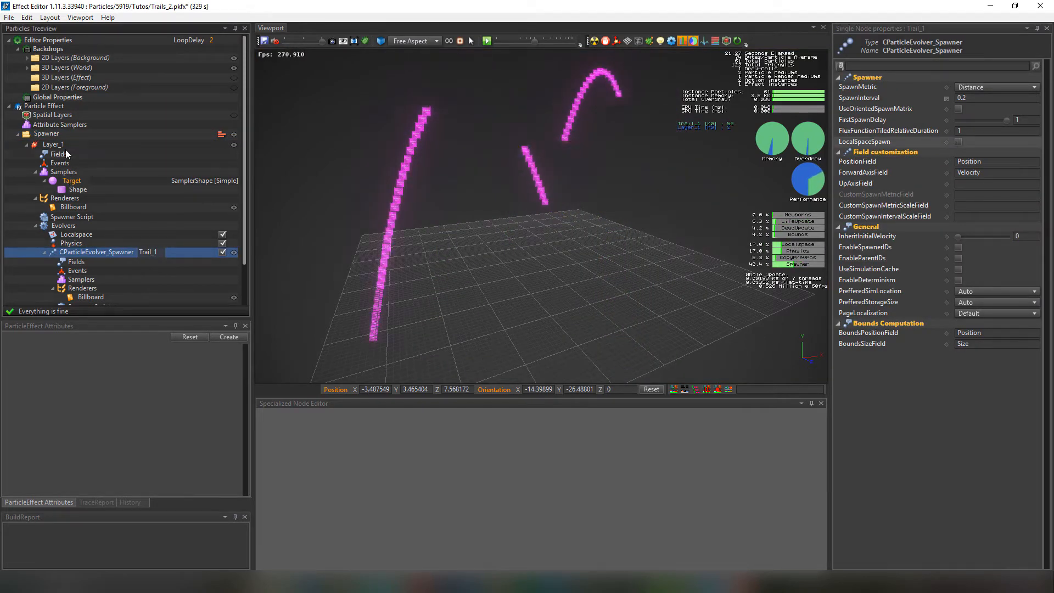
click(49, 134)
drag(553, 203, 573, 251)
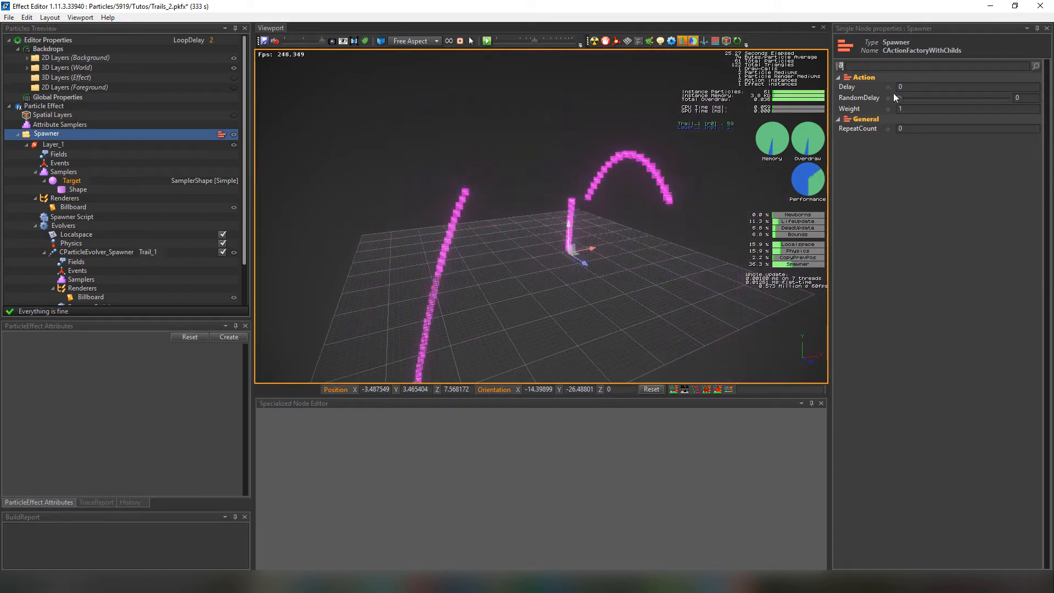
click(223, 253)
click(957, 142)
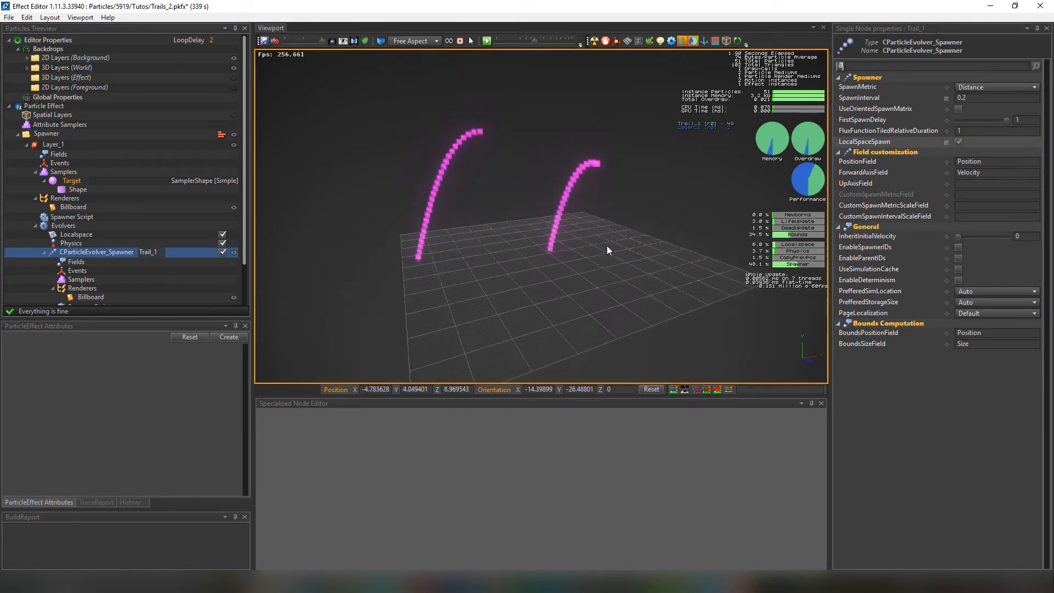
Uncomment the Velocity = scene.axisUp() line in the Spawner Script of Trail_1 and turn on a particle debug overlay in the viewport
drag(607, 250, 431, 344)
drag(341, 294, 526, 280)
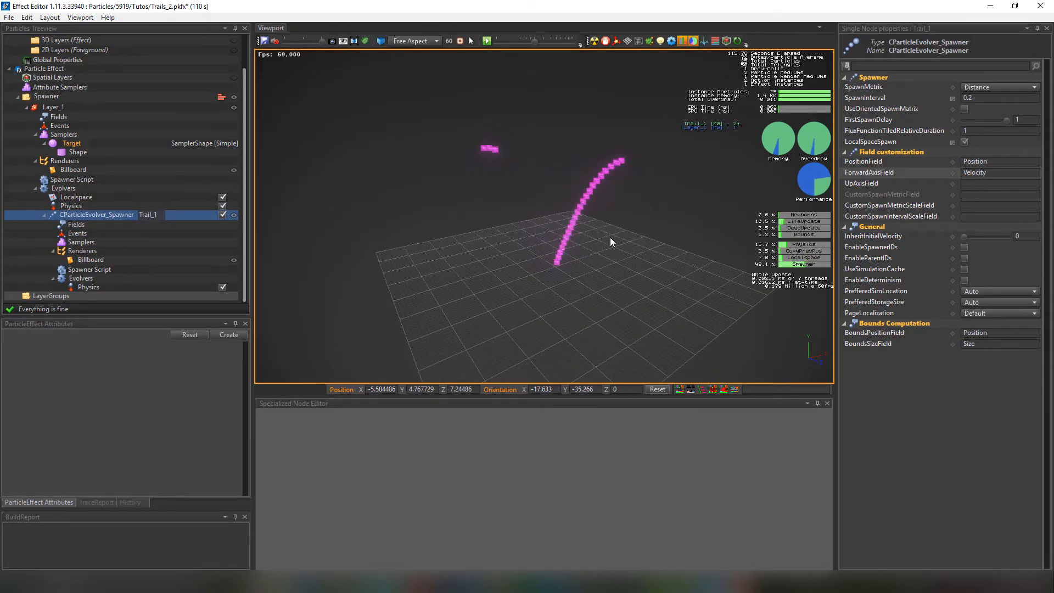
drag(611, 237, 584, 272)
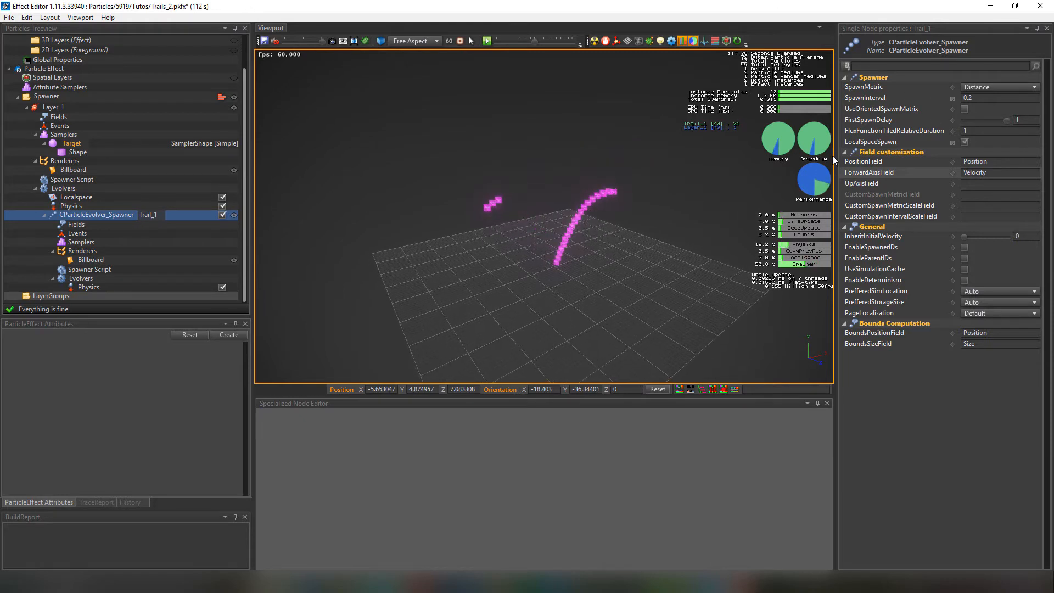
middle_drag(659, 249, 496, 168)
click(101, 272)
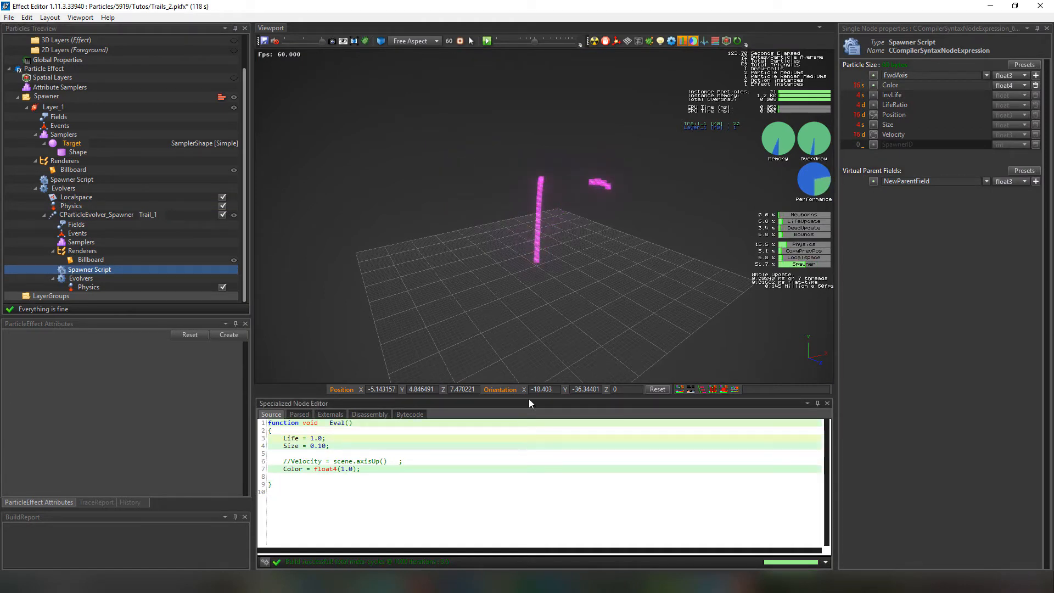
key(BackSpace)
key(BackSpace)
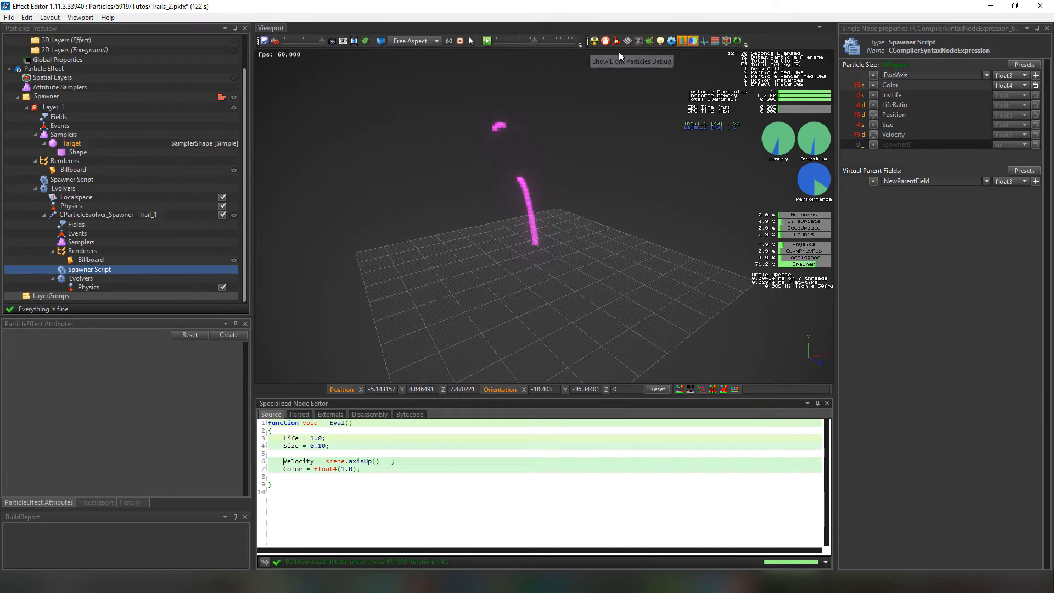
click(650, 42)
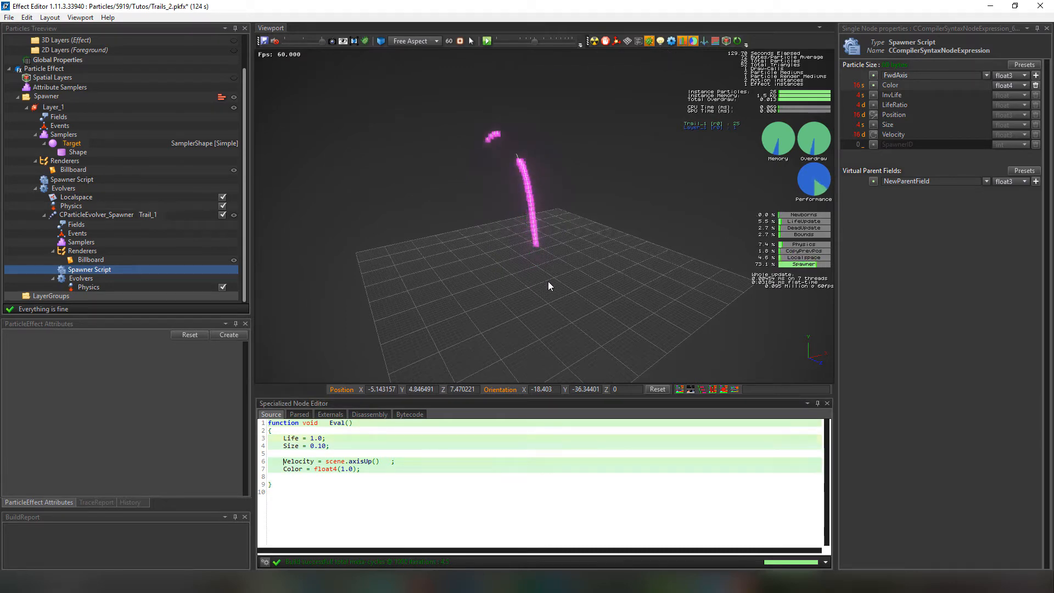
alt+drag(548, 281, 550, 187)
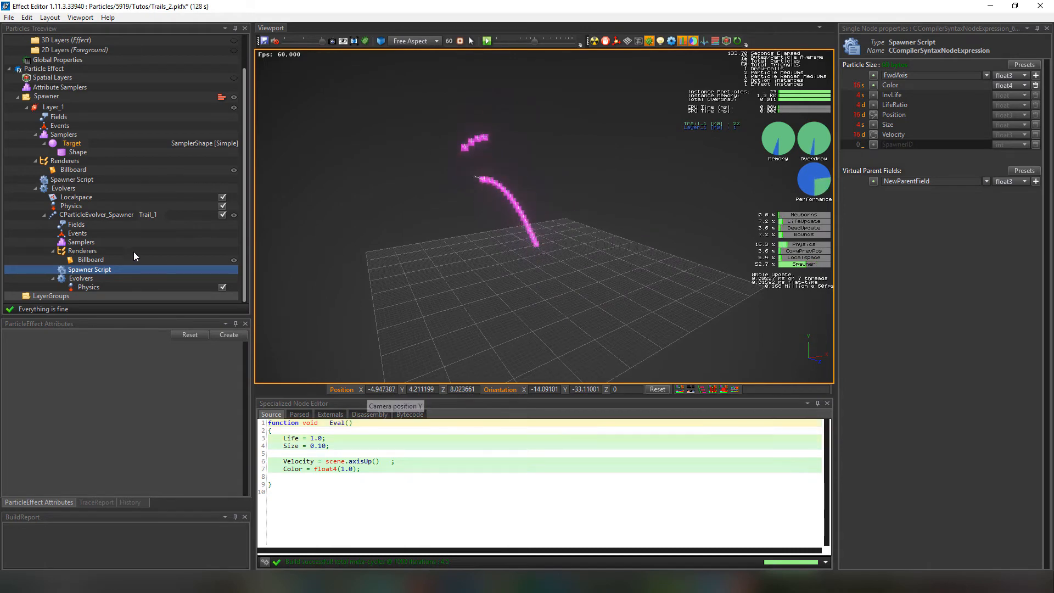
On the Trail_1 spawner evolver, clear the ForwardAxisField, set the UpAxisField to Velocity and enable UseOrientedSpawnMatrix
click(95, 215)
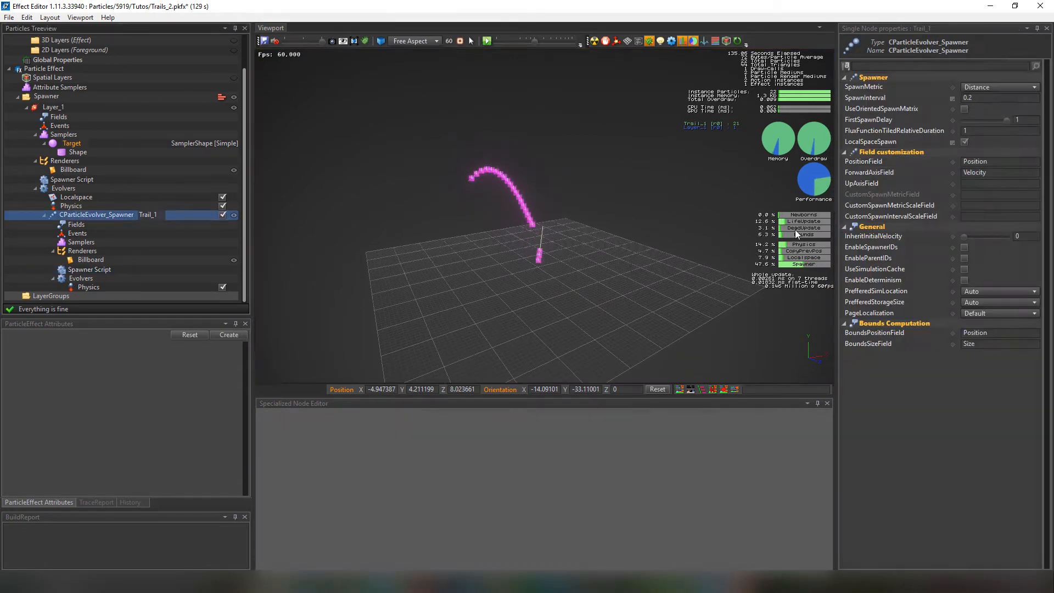
click(979, 184)
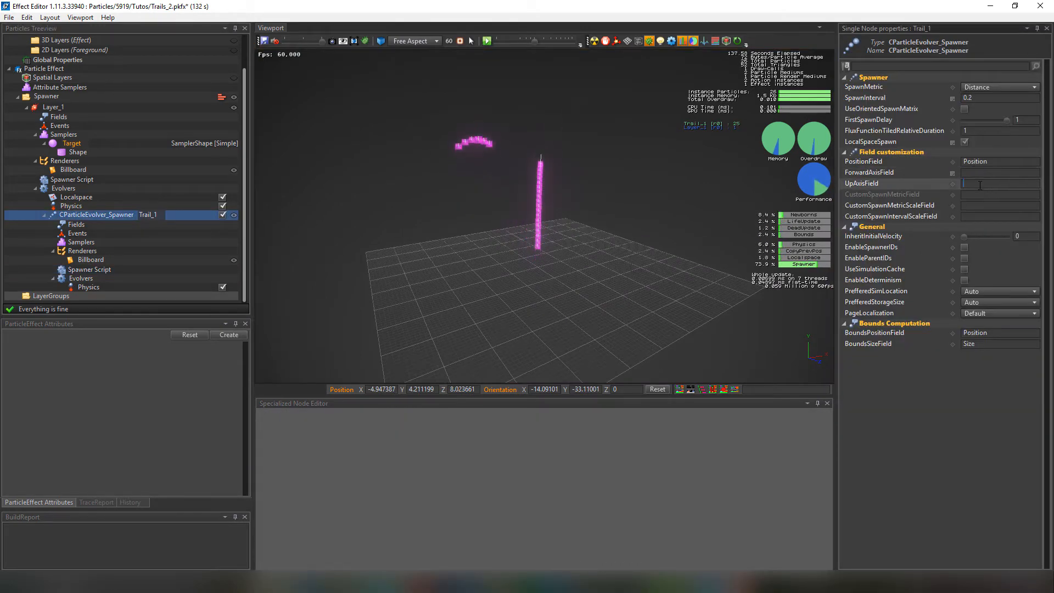
click(616, 304)
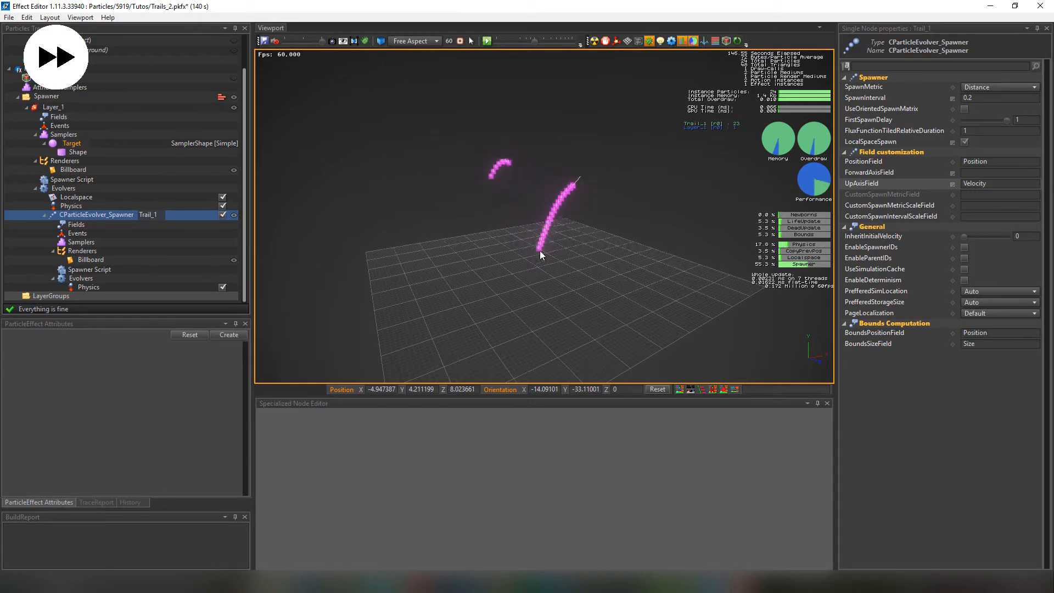
click(964, 109)
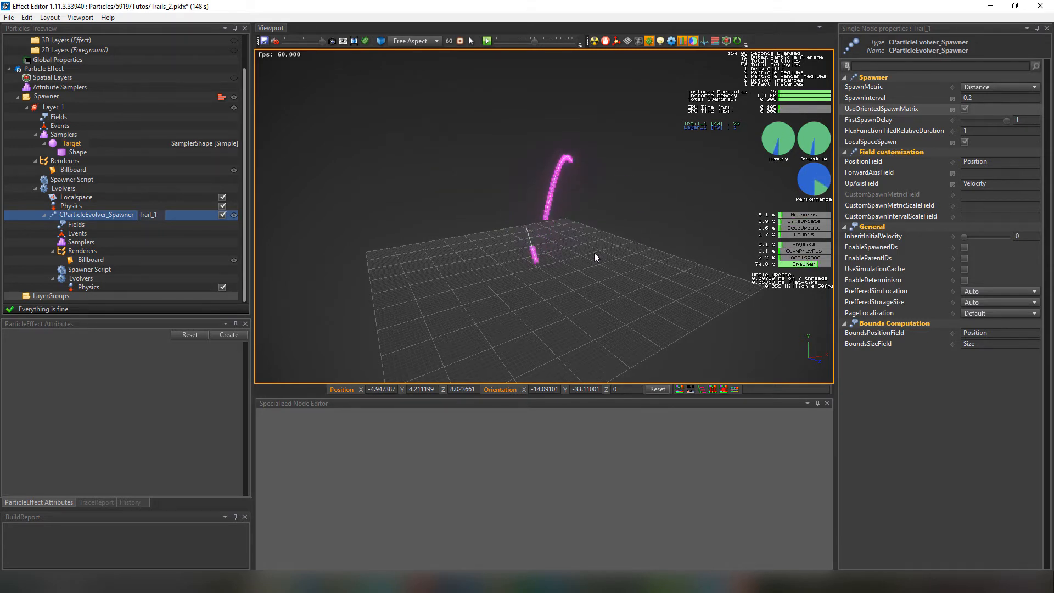
Open the Spawner Script of Trail_1 and select the Velocity = scene.axisUp() line
click(91, 269)
click(310, 460)
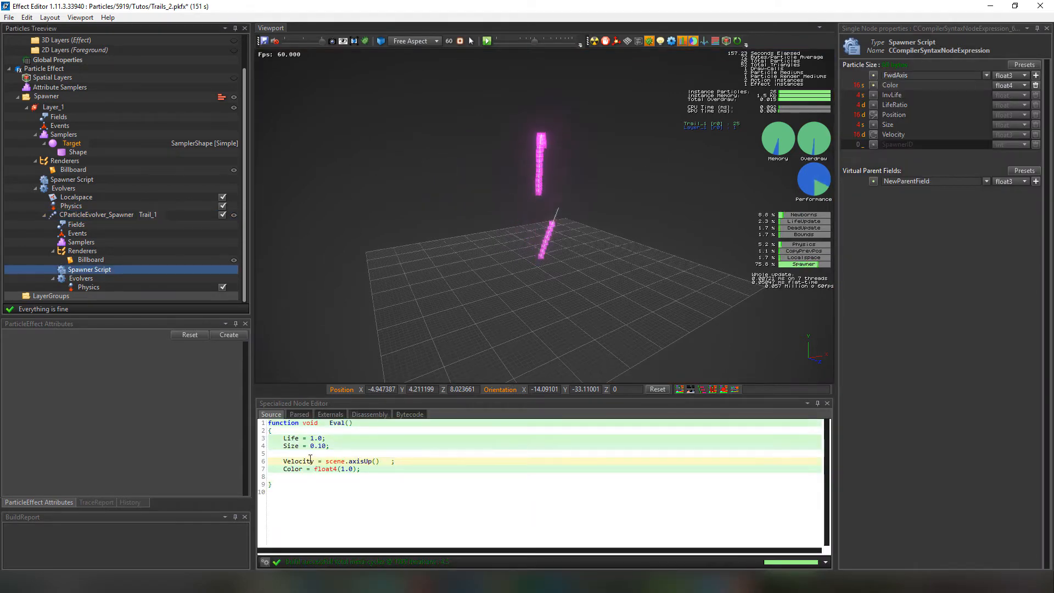
click(282, 462)
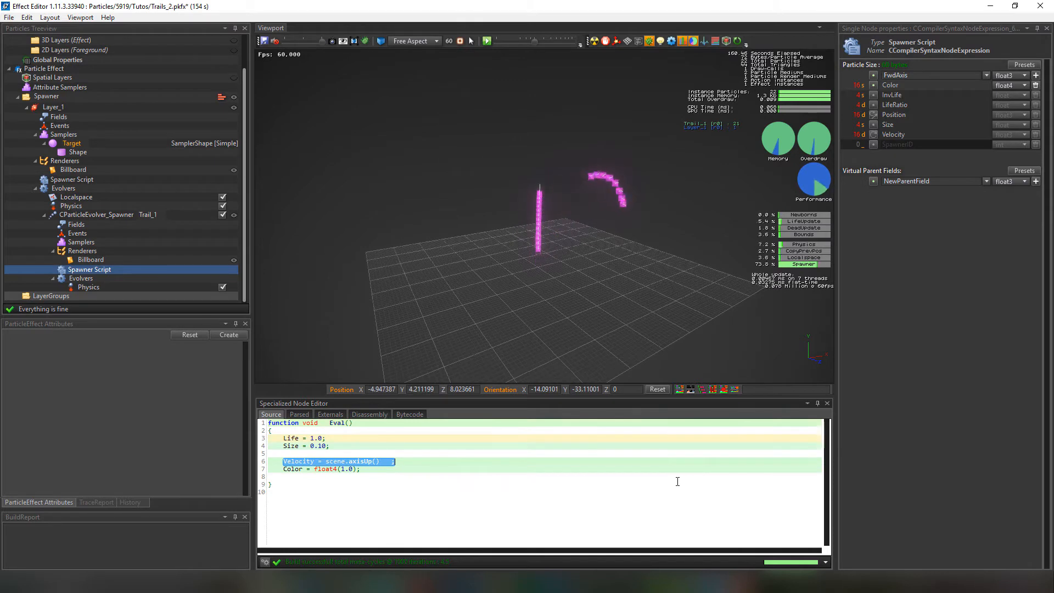
Comment out the Velocity = scene.axisUp() line in the Trail_1 Spawner Script and add an indented blank line above it
text(//)
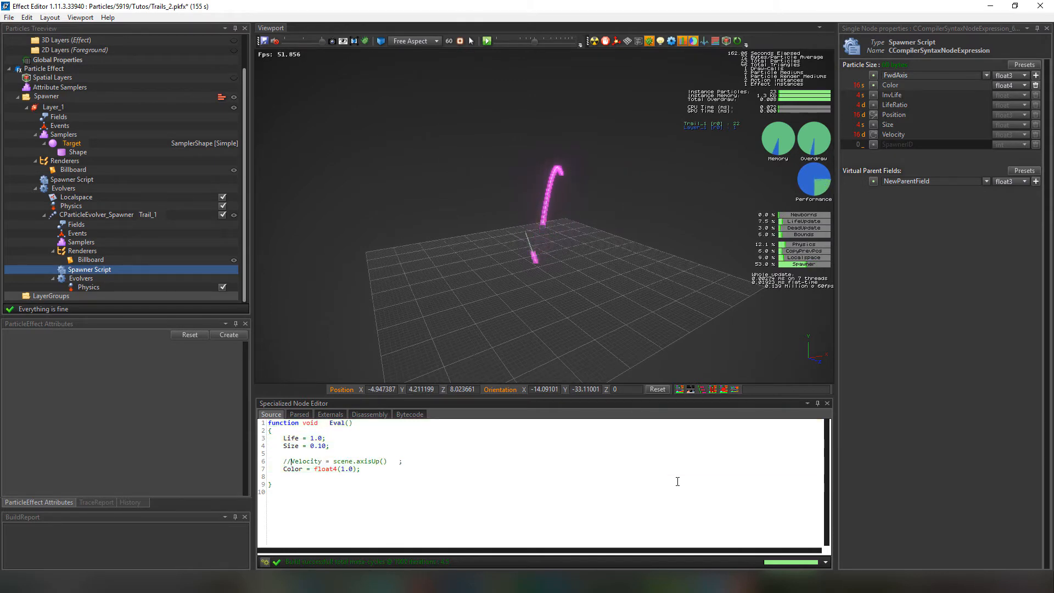
key(Left)
key(Up)
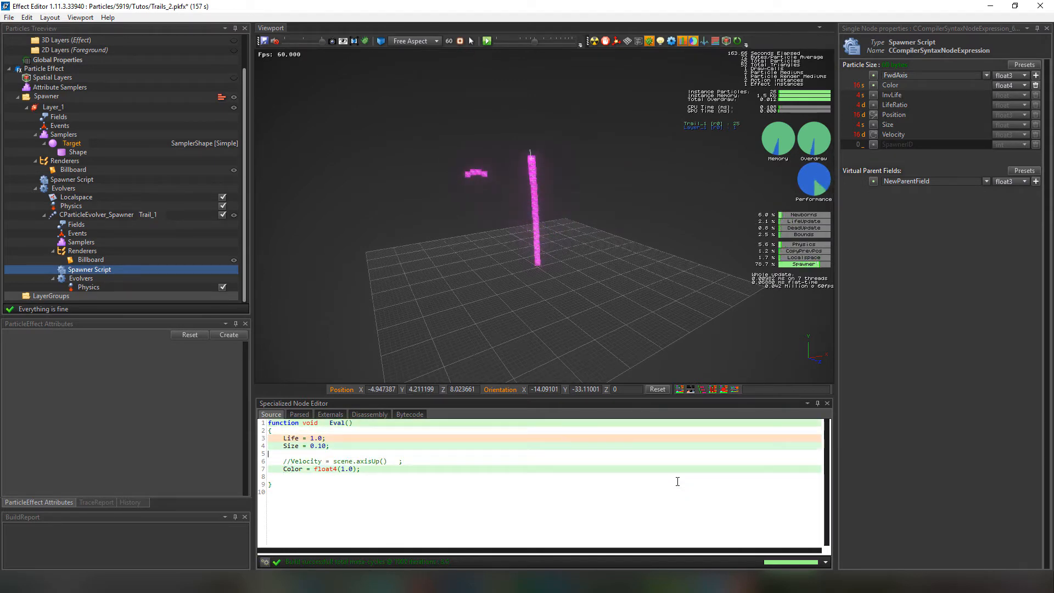
key(Tab)
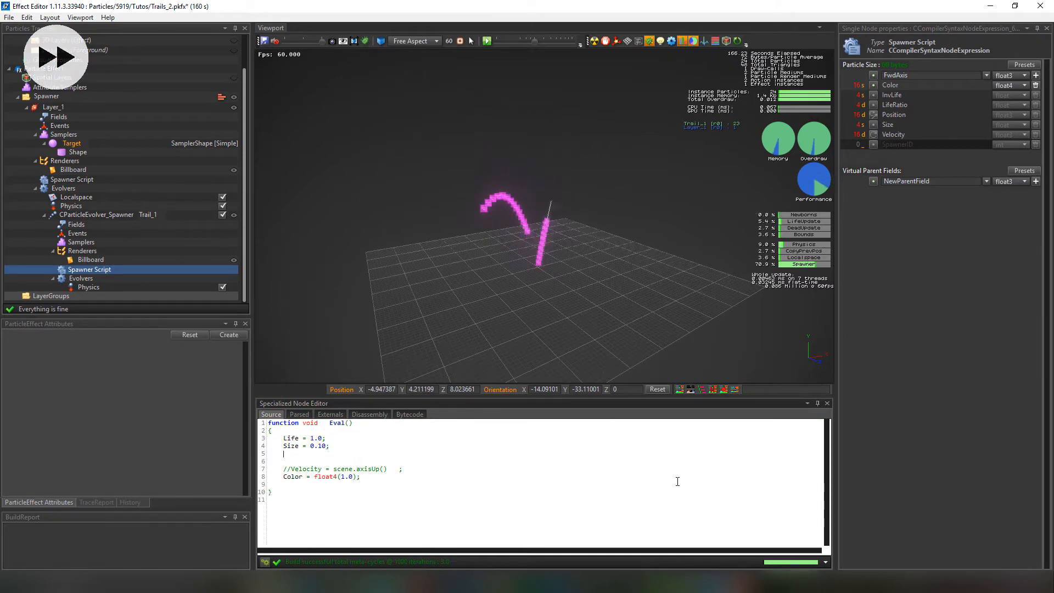
Replace the Billboard renderer of Trail_1 with a new Ribbon renderer and select it
click(498, 157)
right_click(83, 251)
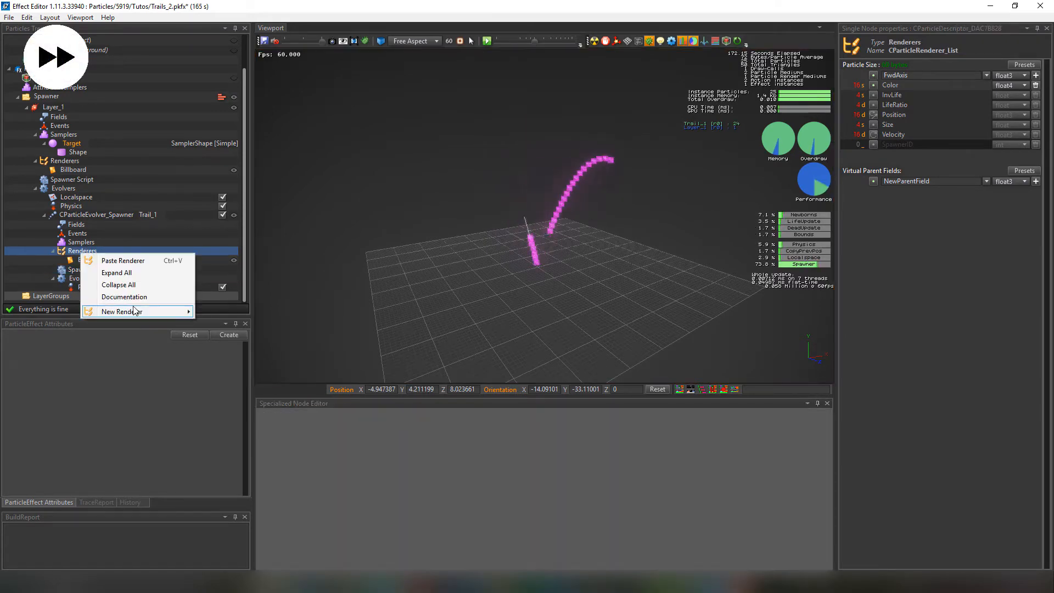
mouse_move(137, 339)
click(247, 348)
key(Delete)
click(90, 259)
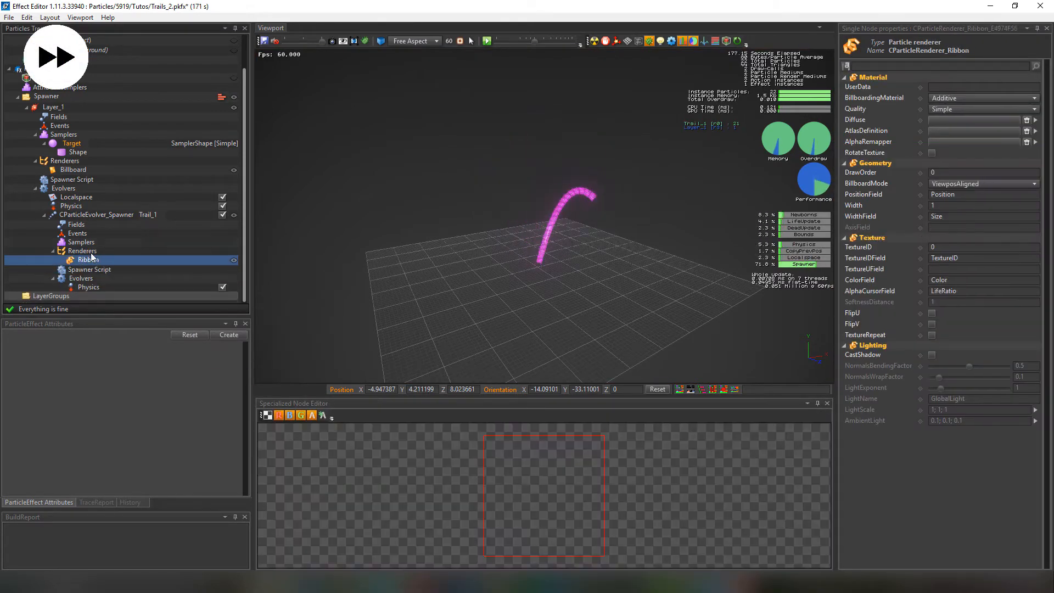
Assign White.png from the tutorials/Trails textures folder as the Ribbon renderer's Diffuse texture
click(977, 121)
scroll(494, 331, down, 5)
scroll(509, 387, up, 5)
double_click(510, 391)
double_click(502, 262)
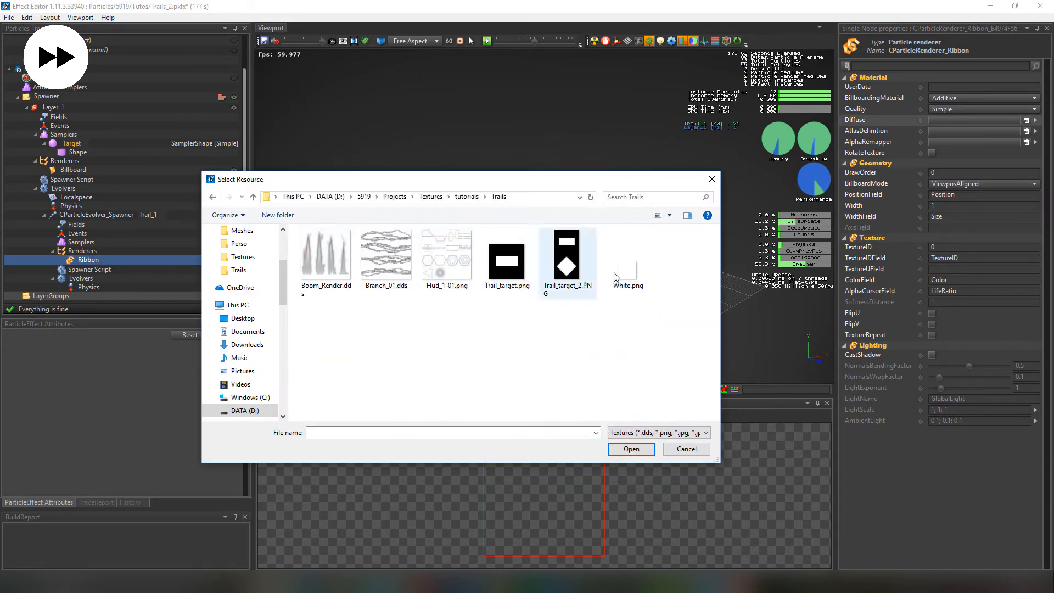
double_click(619, 271)
Add the line Position = float3 (sin(t), 0 , cos(t)); above the commented Velocity line in the Trail_1 Spawner Script
click(89, 269)
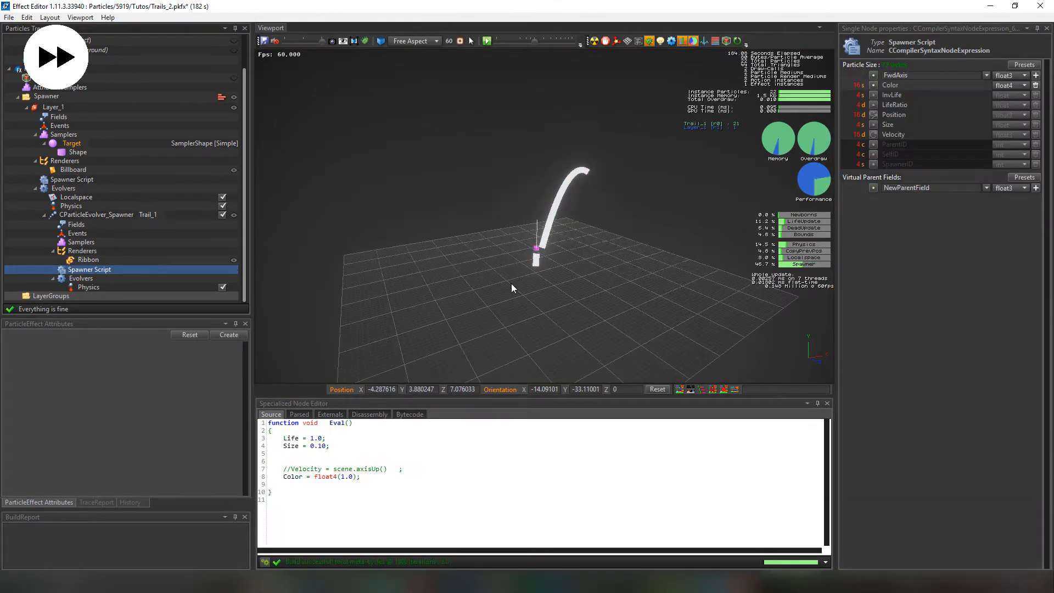
text(= float3 ()
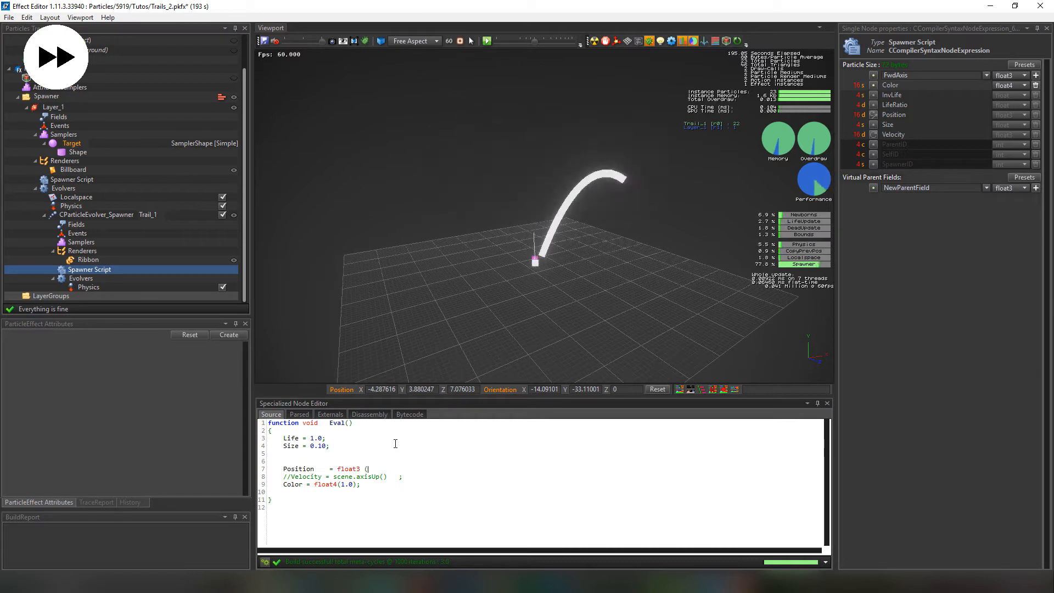
text(sin(t), 0 , cos(t))
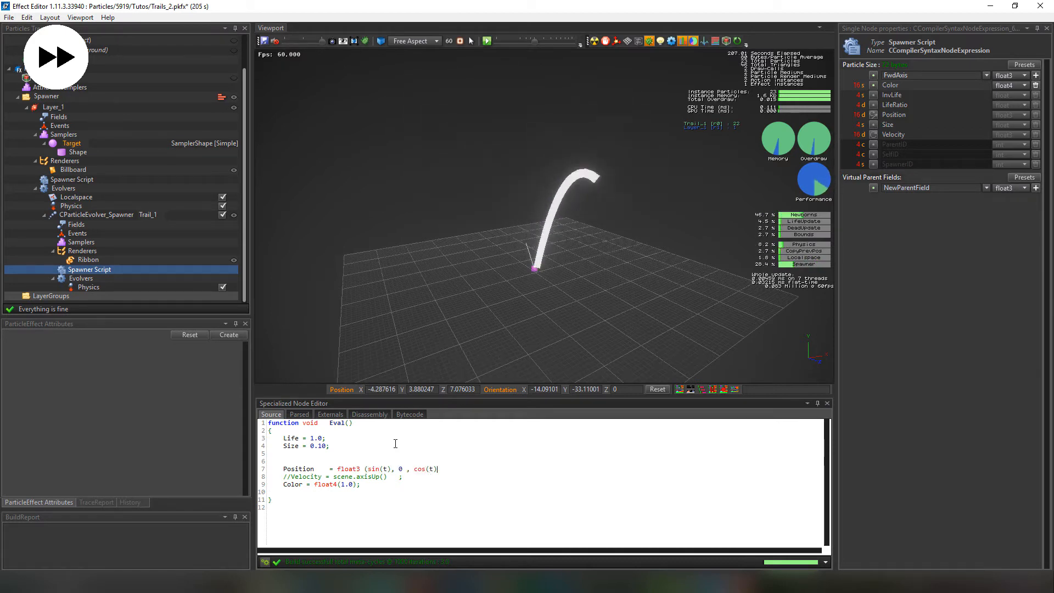
text();)
Declare float t = spawner.LifeRatio * pi *2 * 4; on the line above Position
key(Up)
text(float t    =)
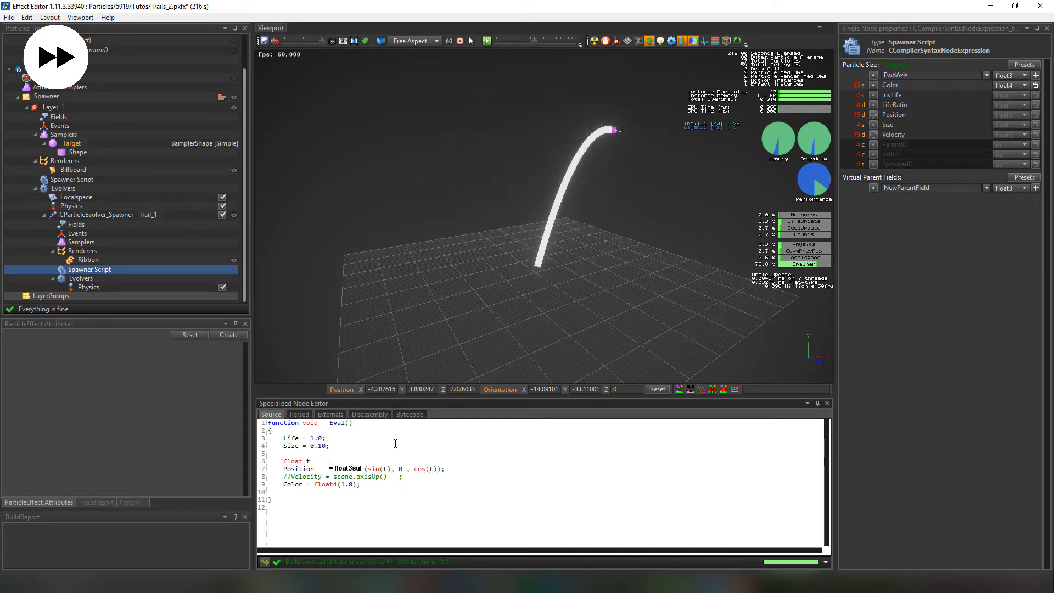
text( spawner.LifeRatio * pi )
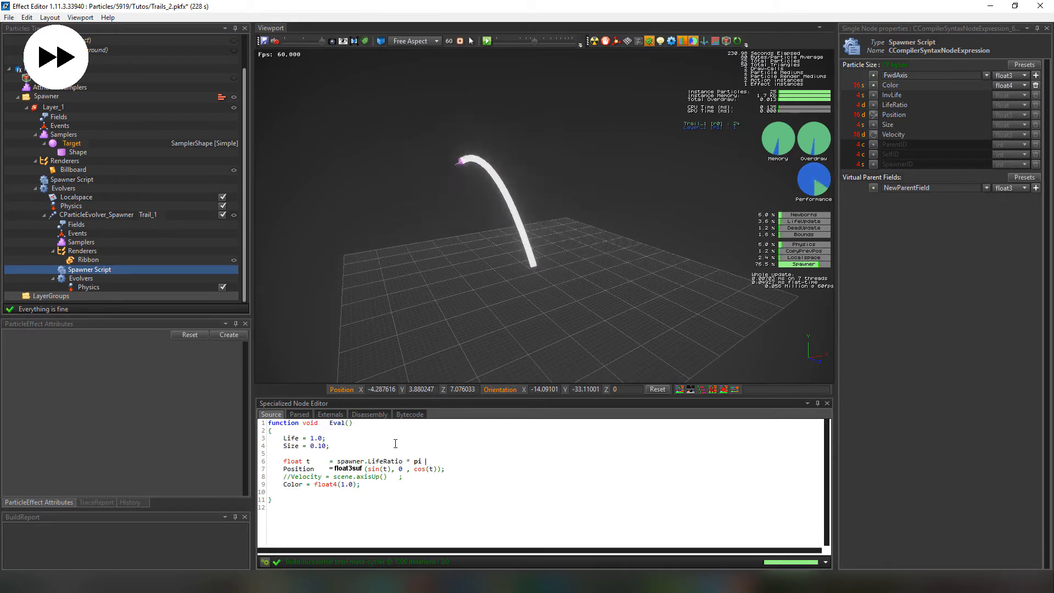
text(*2 ;)
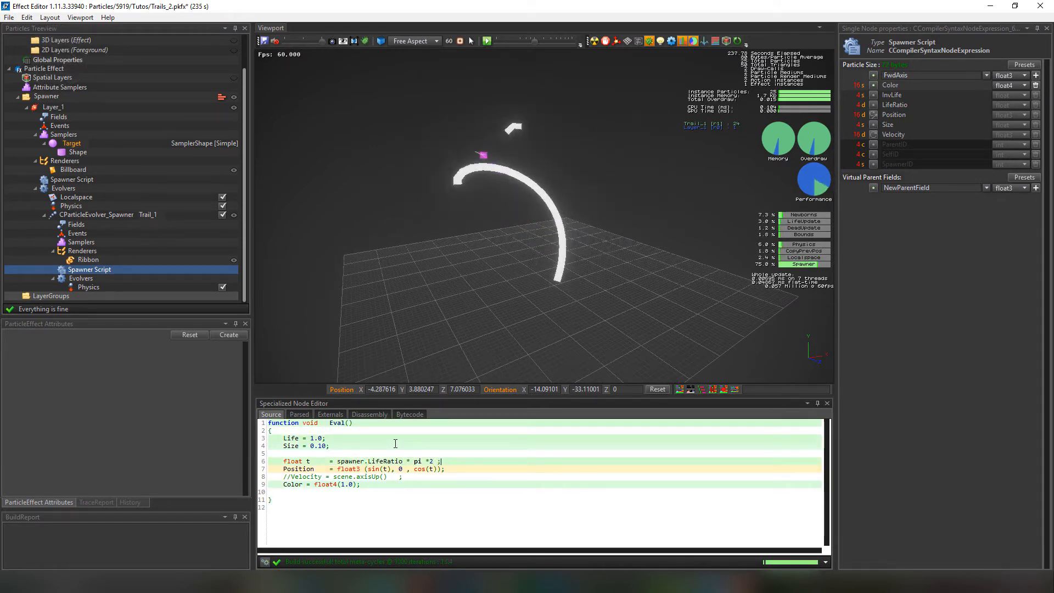
text(*)
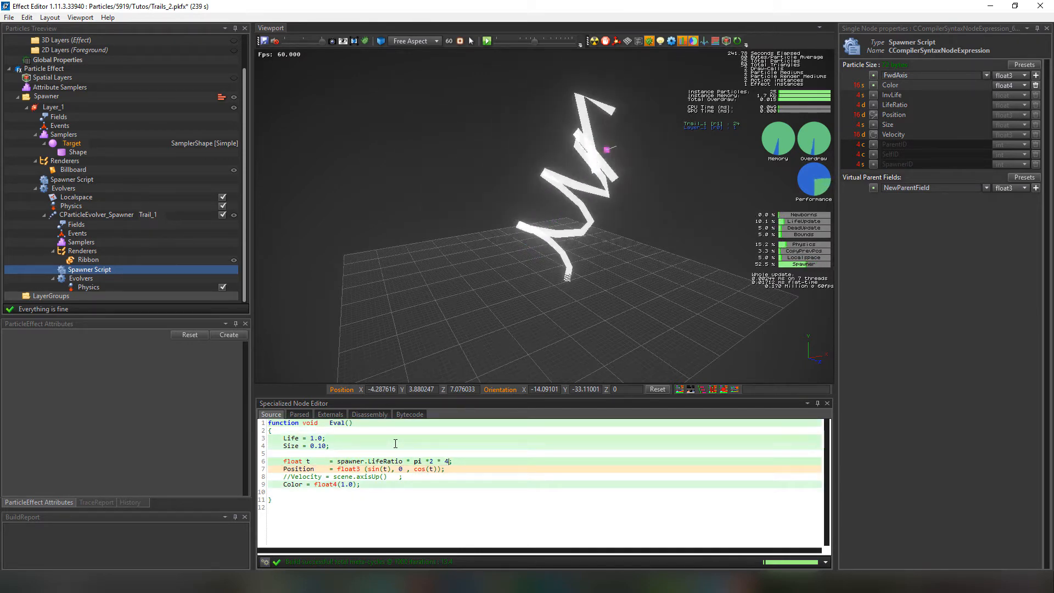
Set the SpawnInterval of the Trail_1 spawner evolver to 0.05, trying 0.1 first
click(111, 215)
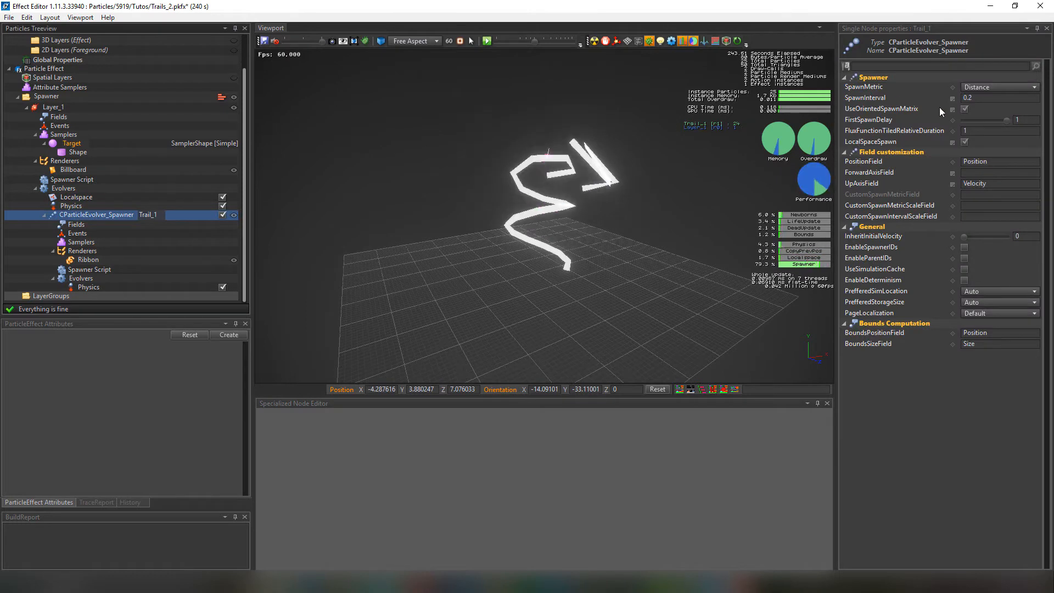
click(968, 97)
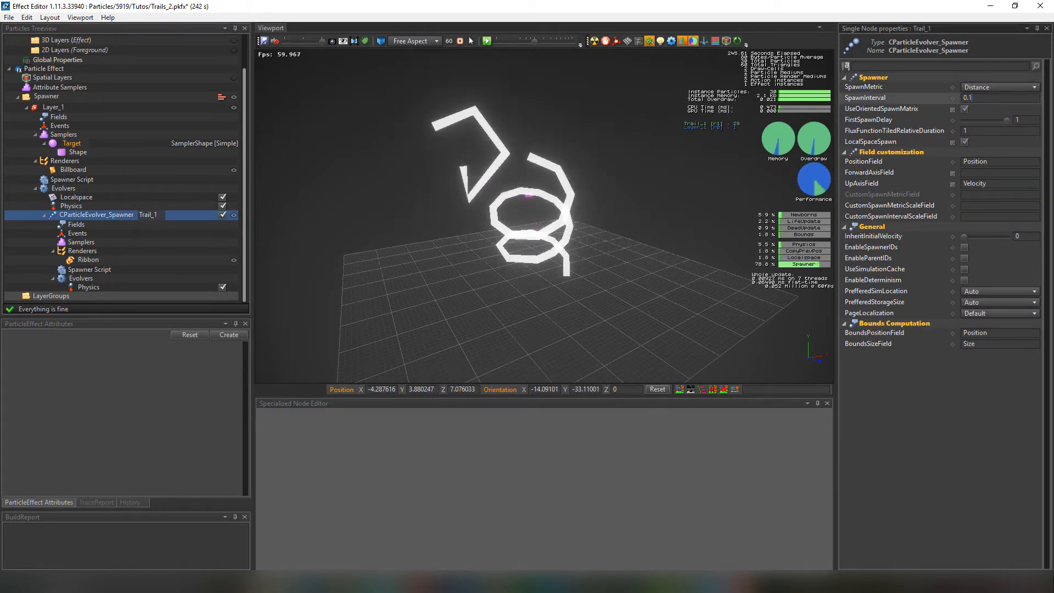
text(0.1)
key(BackSpace)
key(BackSpace)
key(BackSpace)
text(0.0.5)
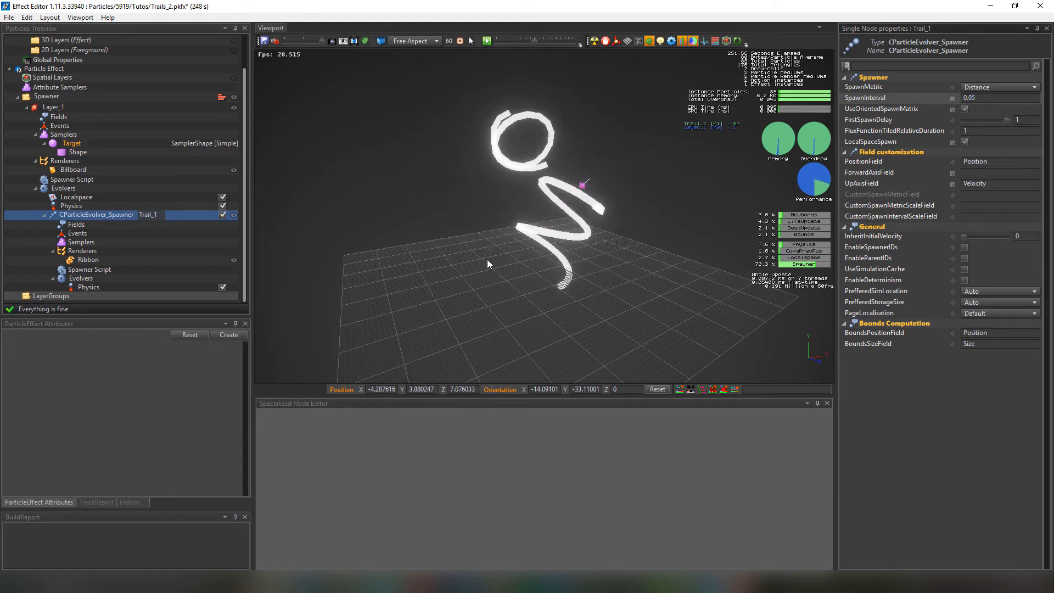
In the Trail_1 Spawner Script, store spawner.LifeRatio in sLR, use sLR in the t expression and compile
click(105, 269)
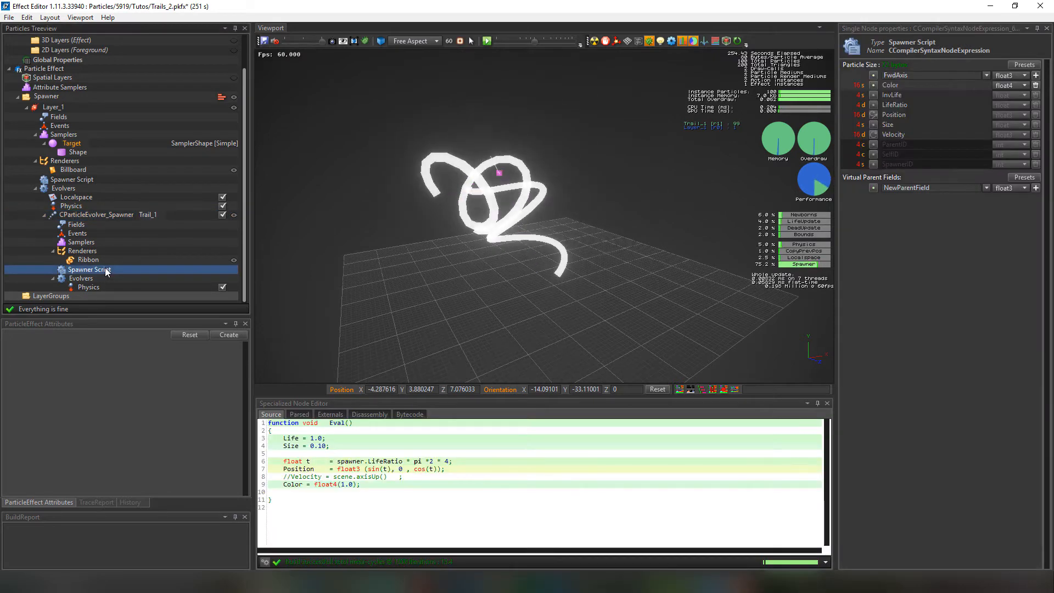
click(444, 469)
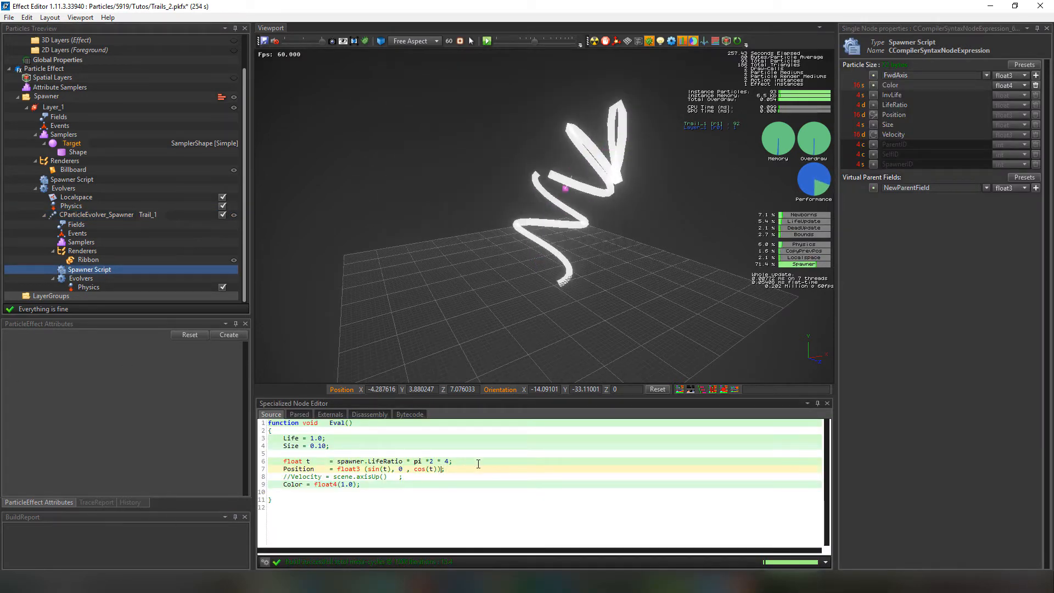
click(351, 450)
text(sLR)
key(Tab)
key(Tab)
key(Tab)
text(=)
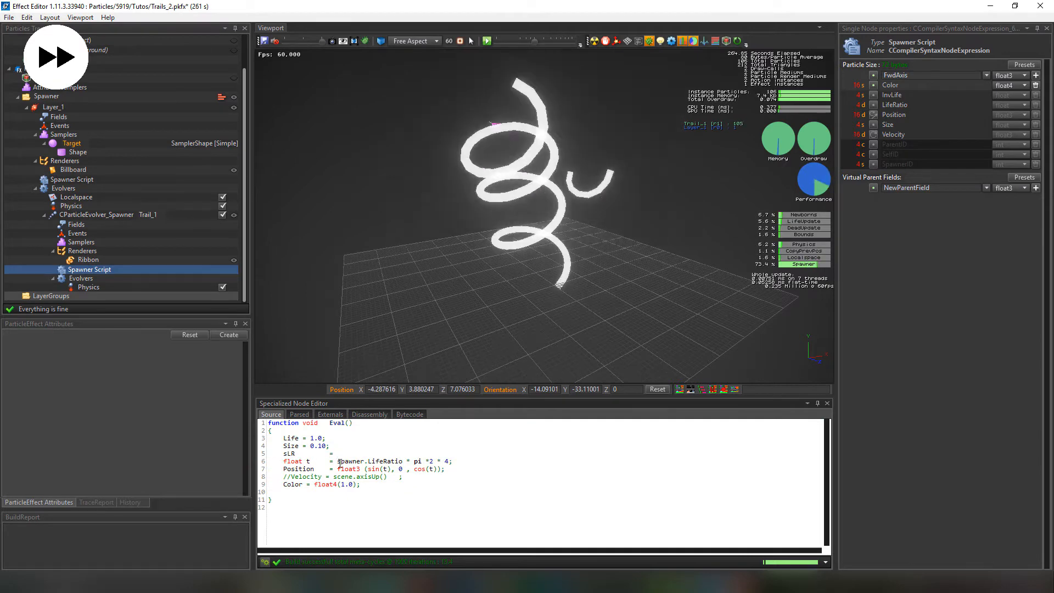
drag(337, 462, 403, 462)
key(ctrl+x)
click(381, 455)
key(ctrl+v)
text(;)
click(337, 461)
text(sLR)
key(F7)
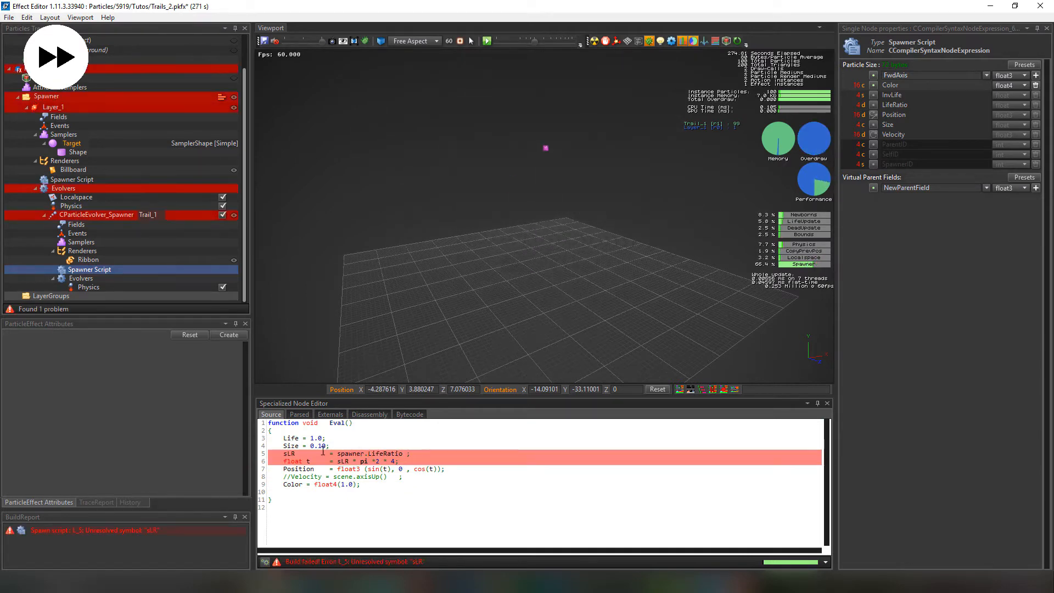
Add a float particle field named sLR to Trail_1
double_click(289, 454)
key(ctrl+c)
double_click(914, 75)
key(ctrl+v)
click(1035, 75)
Multiply the Position vector by 0.5 in the Spawner Script and compile
click(443, 469)
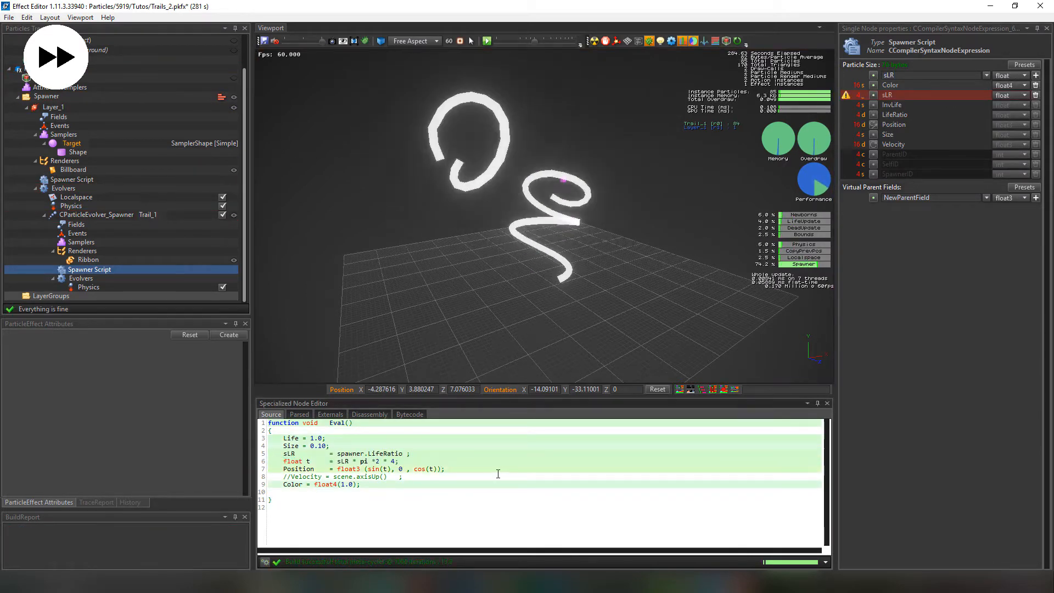
text(* 0.)
text(5)
key(F7)
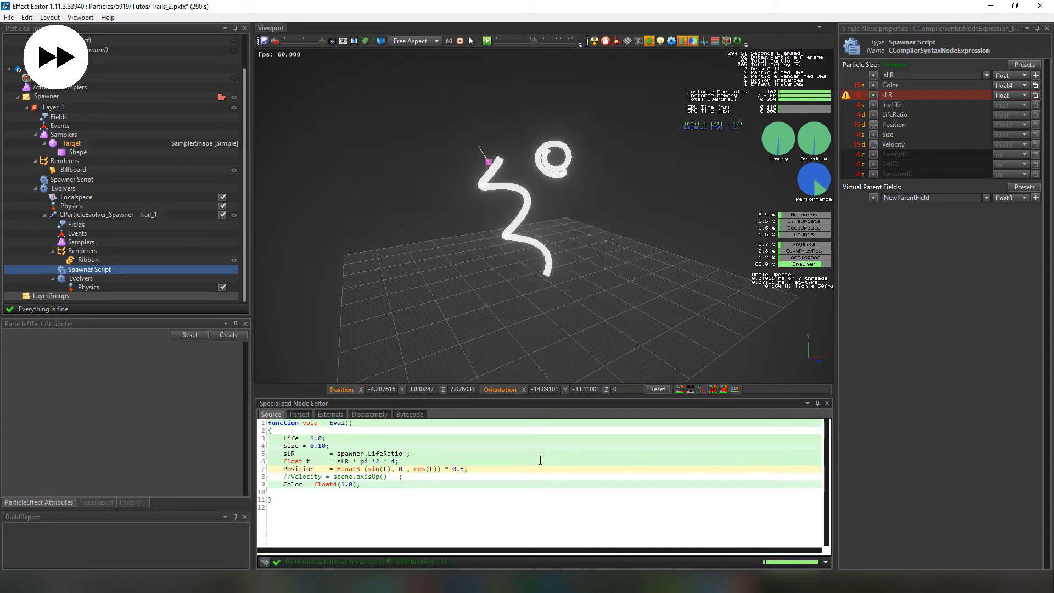
Try sLR as an extra Position multiplier, replace it with (1-sLR) and compile
text(* sLR)
key(F7)
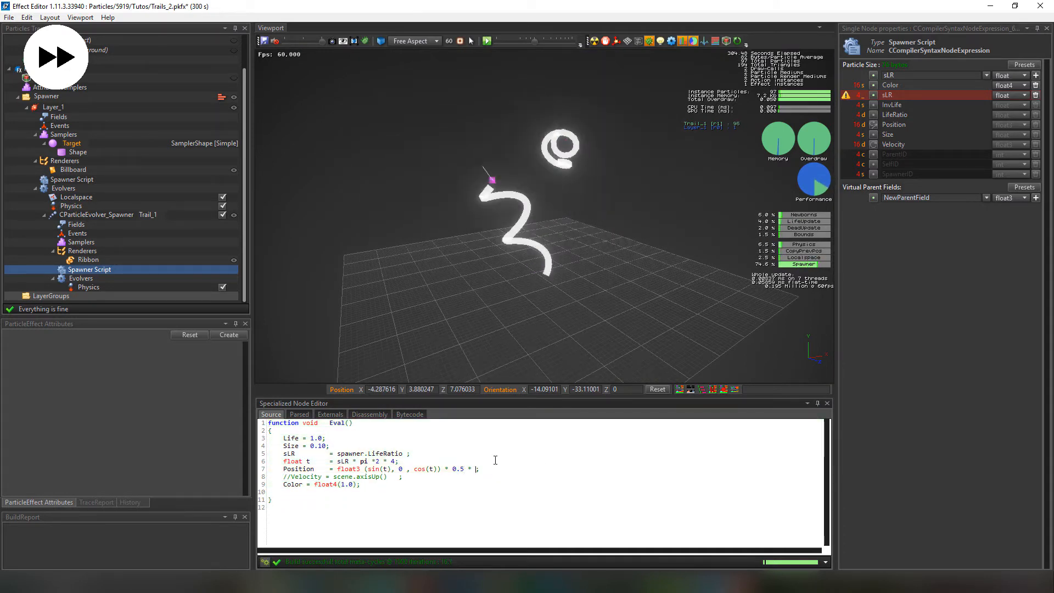
key(BackSpace)
key(BackSpace)
key(BackSpace)
text((1-sLR))
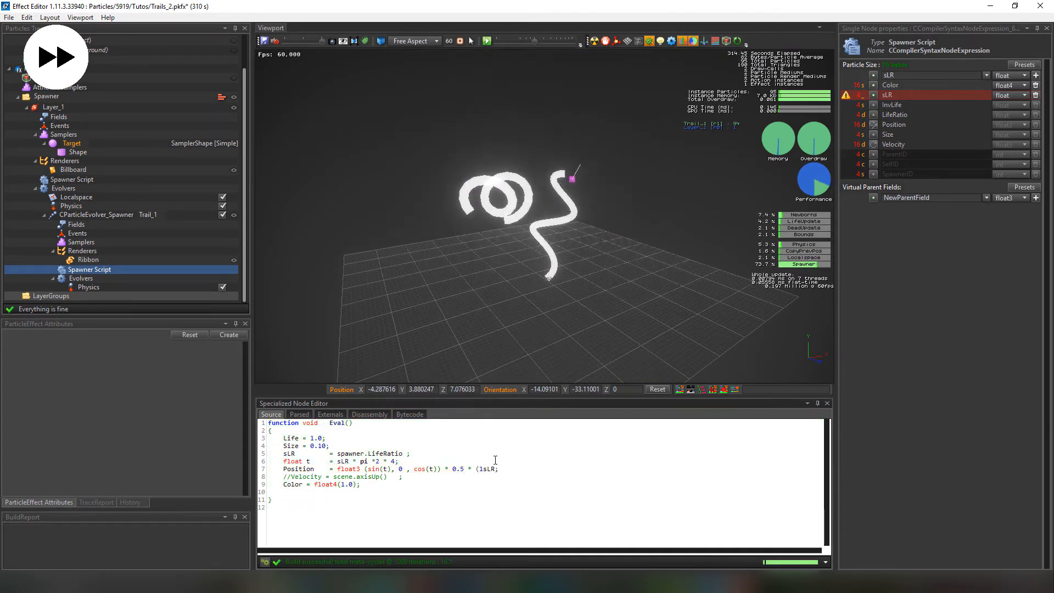
key(F7)
Change the last Position multiplier to (sLR) and compile the script
key(Left)
key(Left)
key(Left)
key(Left)
key(BackSpace)
key(BackSpace)
key(F7)
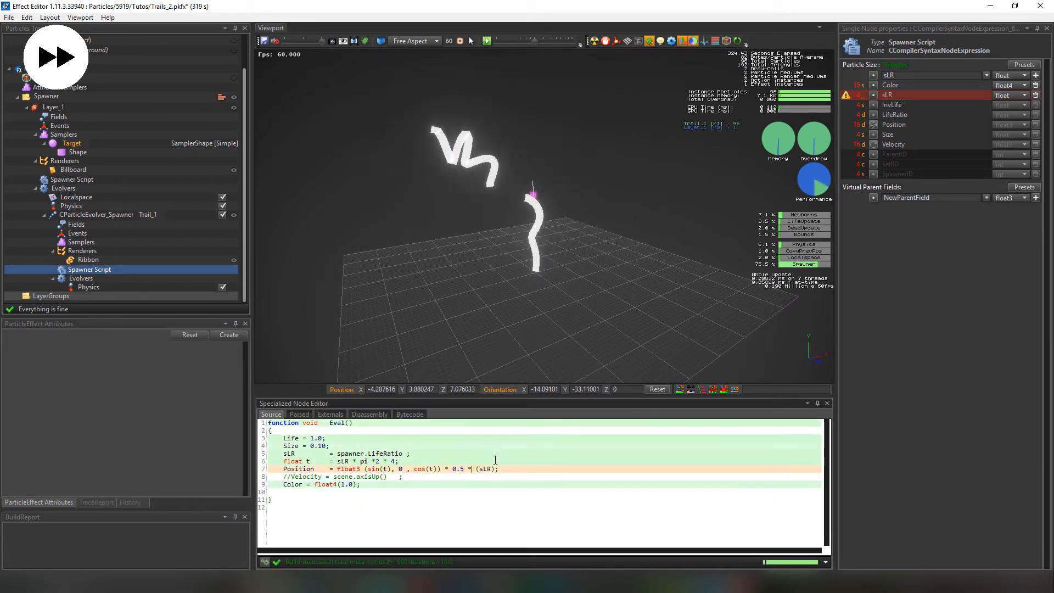
Try a larger numeric Position multiplier of 1.75 and compile the script
key(Left)
key(Left)
key(Left)
key(Left)
key(Left)
text(7)
key(Left)
key(Left)
key(BackSpace)
text(2)
key(F7)
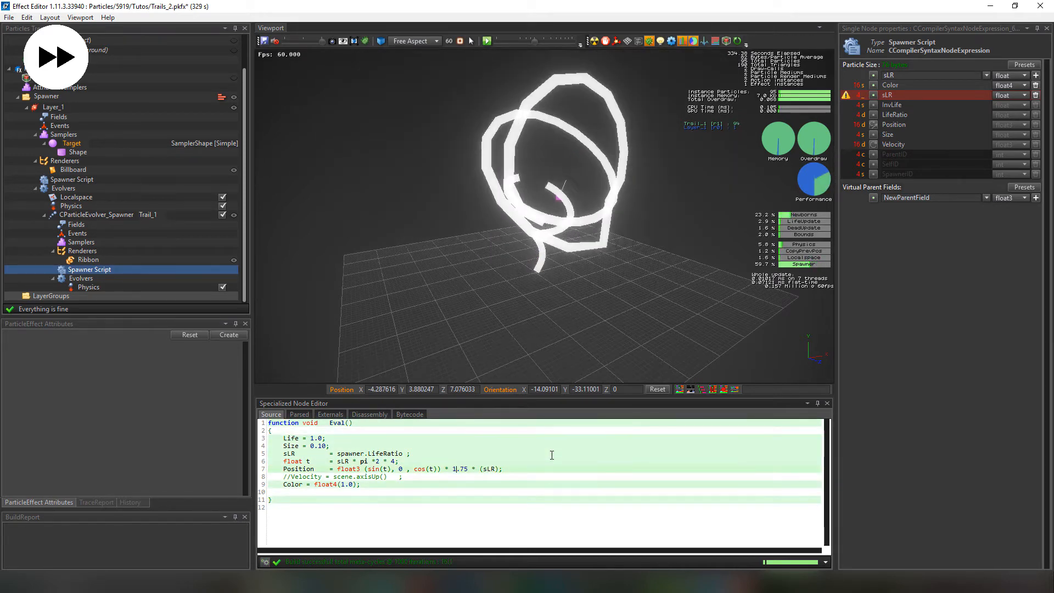
Set the numeric Position multiplier to 1.0, compile the script and save the effect
key(BackSpace)
text(1)
key(Right)
key(Delete)
key(Delete)
text(0)
key(F7)
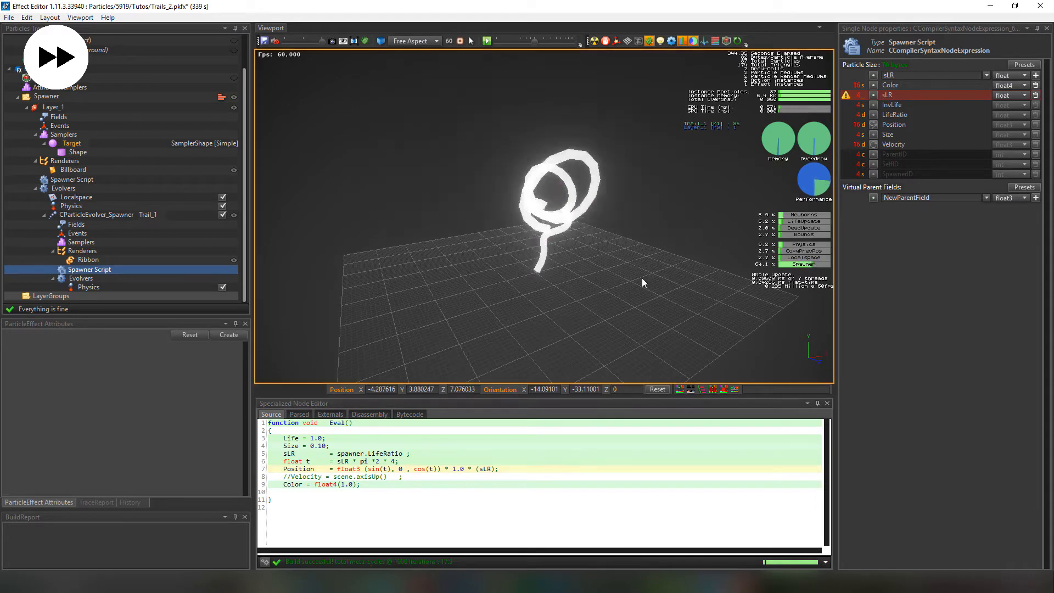
key(ctrl+s)
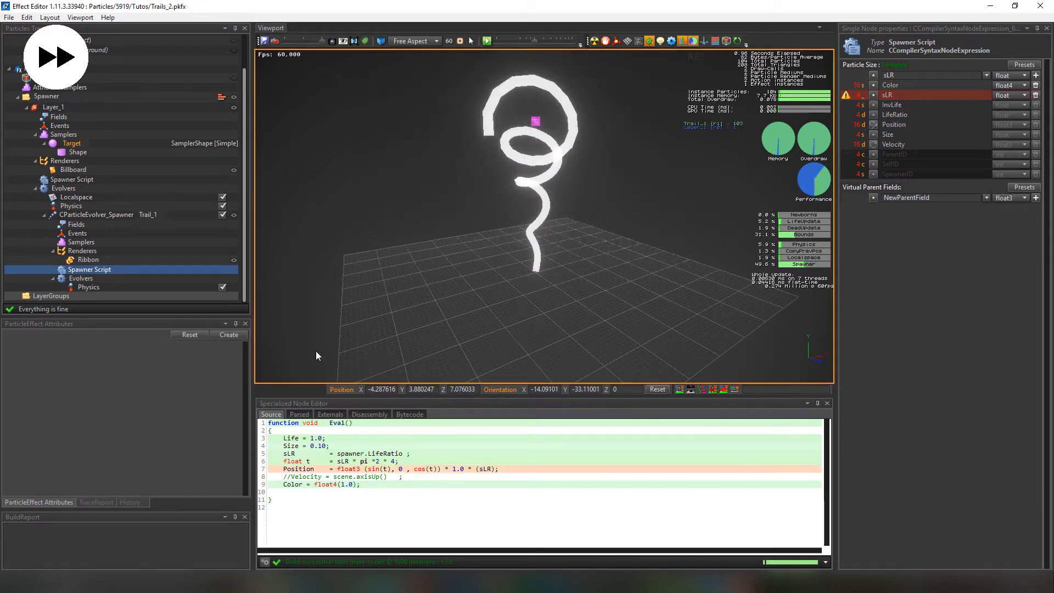
Change the Size expression to 0.10 * sLR, move its line below the sLR assignment and align its equals sign
click(326, 447)
text(* sLR)
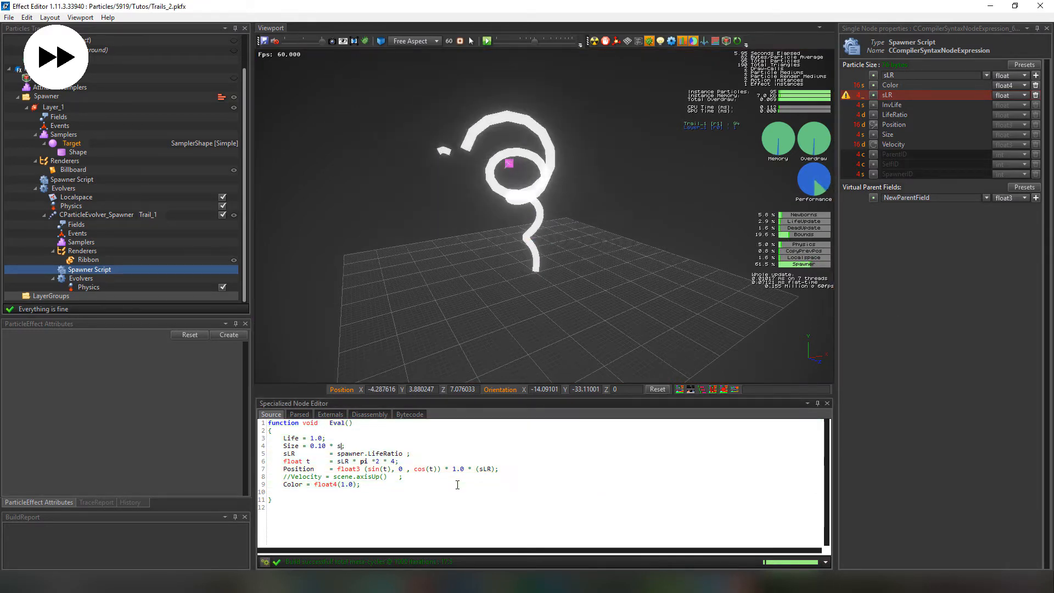
key(End)
key(shift+Home)
key(ctrl+x)
key(Down)
key(End)
key(Return)
key(ctrl+v)
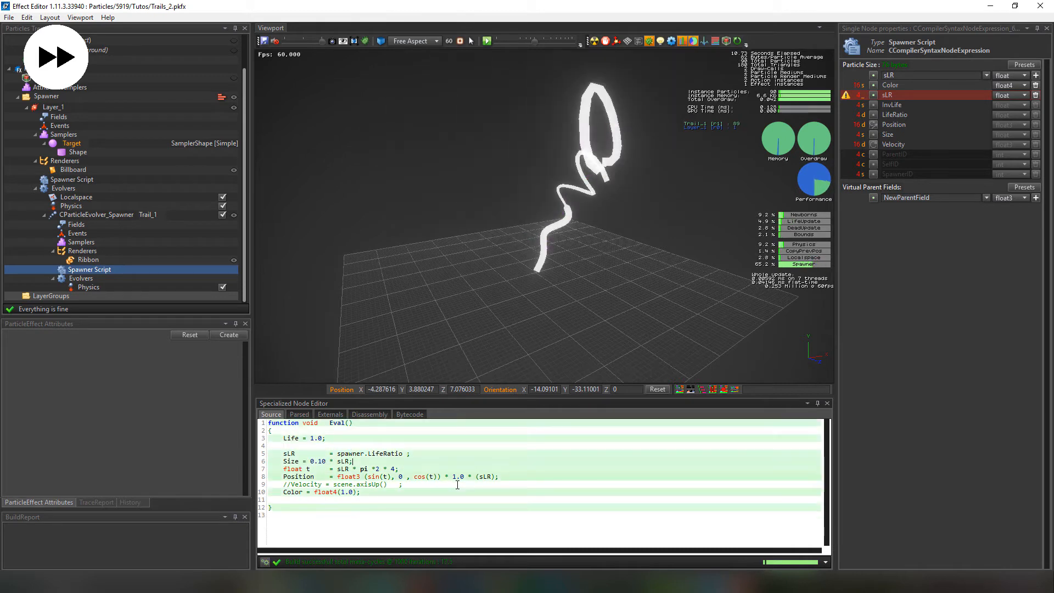
key(Tab)
key(Tab)
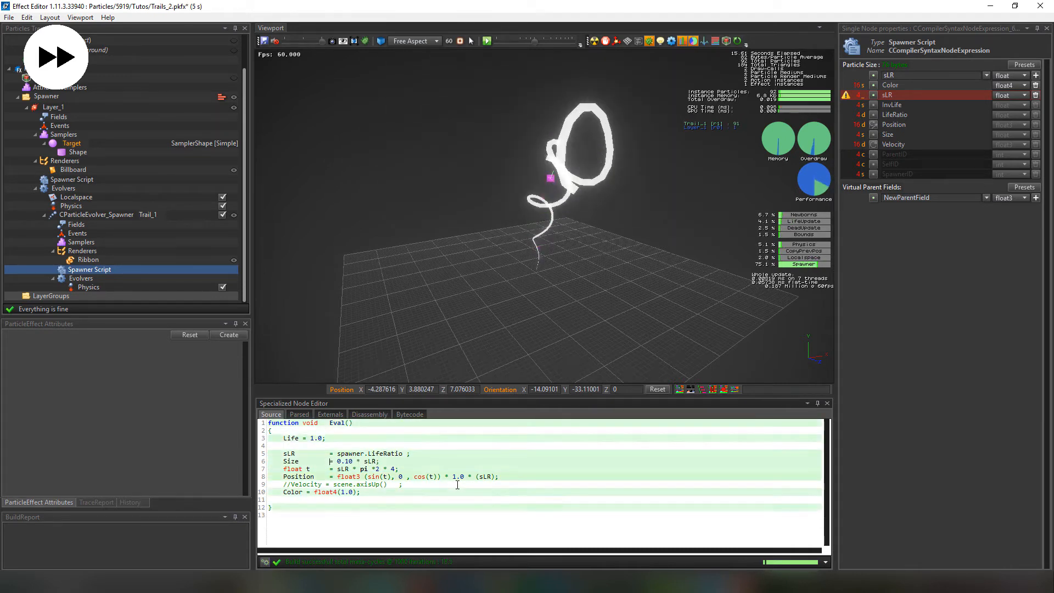
Set Life to 0.5 in the Spawner Script and align its equals sign with the lines below
key(Up)
key(Up)
key(Up)
key(Left)
key(Left)
key(Left)
key(Left)
key(Left)
key(Left)
key(Tab)
key(Tab)
key(Right)
key(Right)
key(Right)
key(shift+Left)
text(0.5)
key(Delete)
key(Delete)
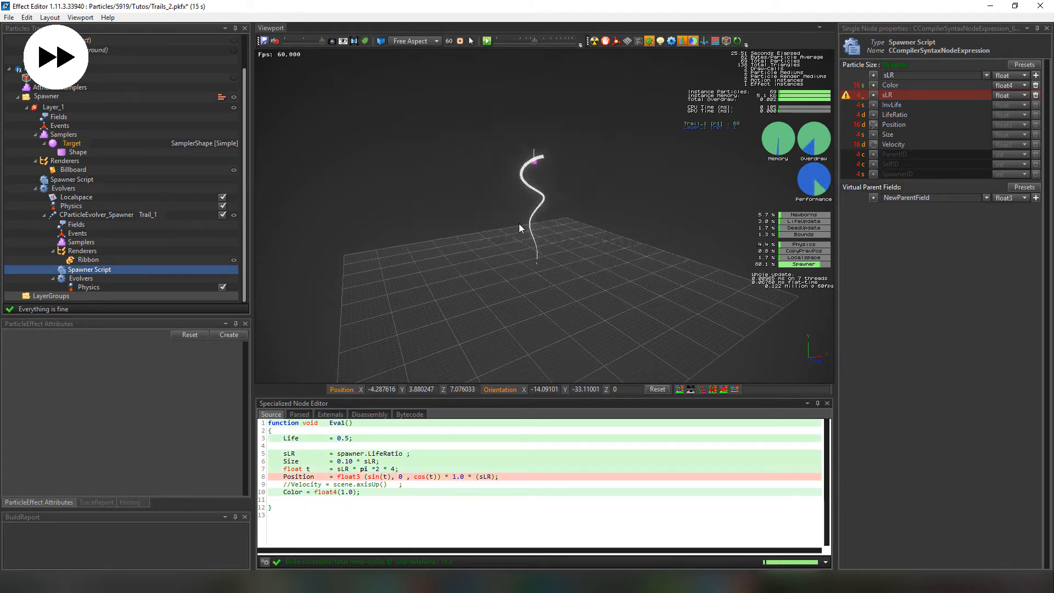
Align the equals sign of the Color assignment with the other lines in the Spawner Script
click(505, 477)
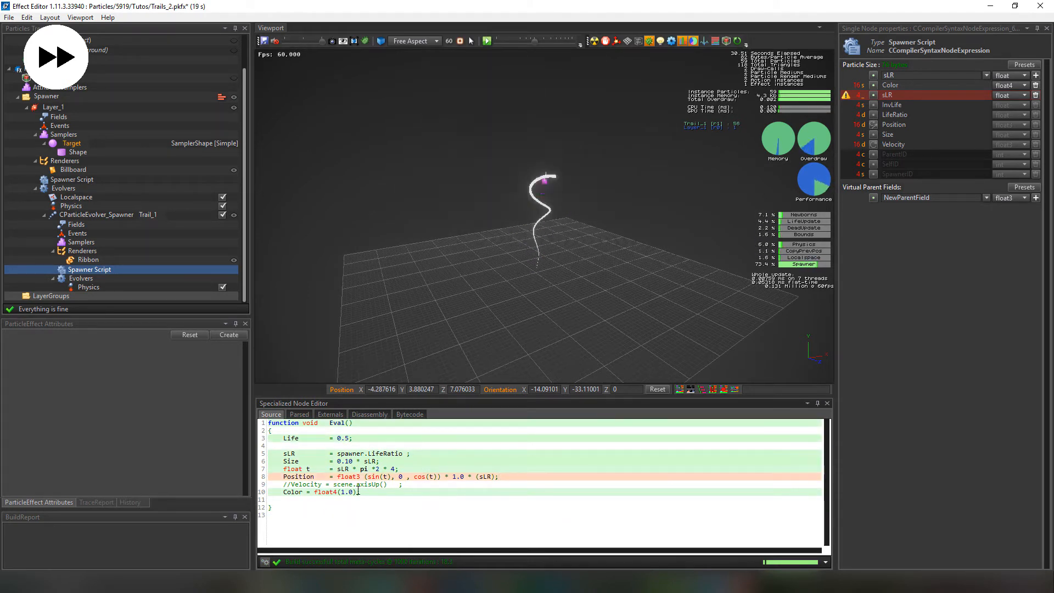
click(411, 492)
key(Left)
key(Left)
key(Left)
key(Left)
key(Left)
key(Left)
key(Left)
key(Left)
key(Left)
key(Left)
key(Left)
key(Left)
key(Left)
key(Left)
key(Tab)
key(Tab)
key(Right)
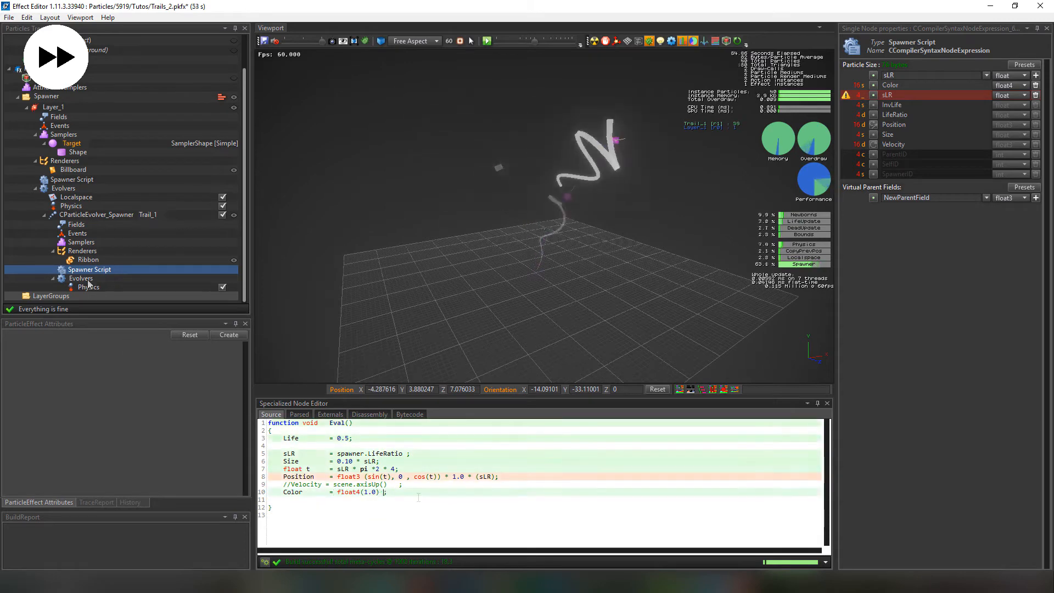
Add a Script evolver to the Evolvers of Trail_1 and open it
right_click(86, 278)
mouse_move(118, 360)
click(236, 374)
click(87, 296)
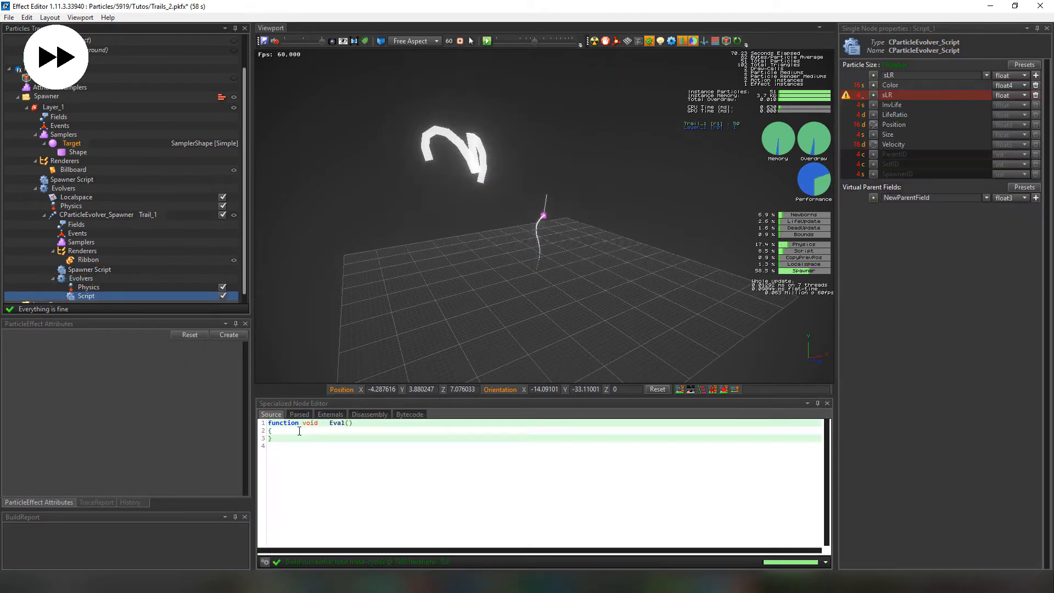
In Trail_1's Spawner Script, rename the Size assignment to SizeCoeff with an aligned equals sign, and add a float SizeCoeff field
click(89, 269)
click(300, 462)
text(Coeff       = 0.10 * sLR;)
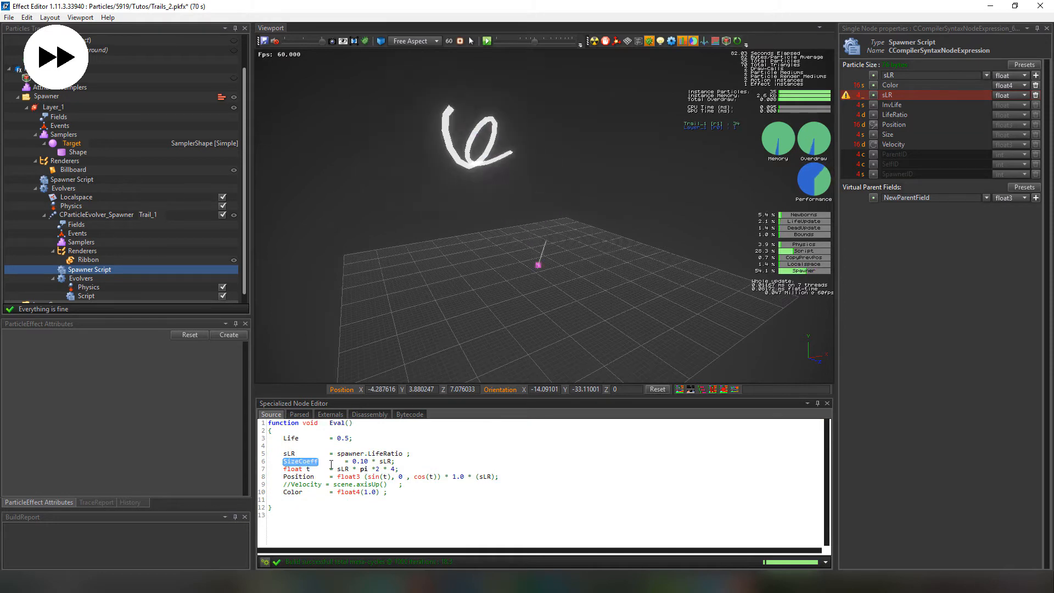
key(Delete)
key(Delete)
key(Delete)
key(Delete)
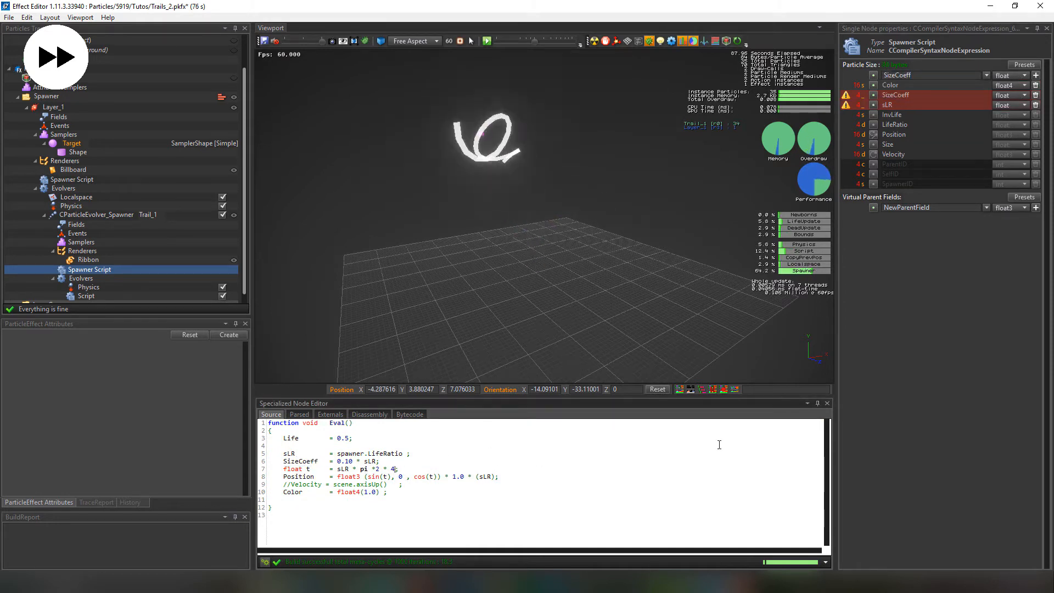
In the Script evolver of Trail_1, assign Size as SizeCoeff * LifeRatio
click(86, 296)
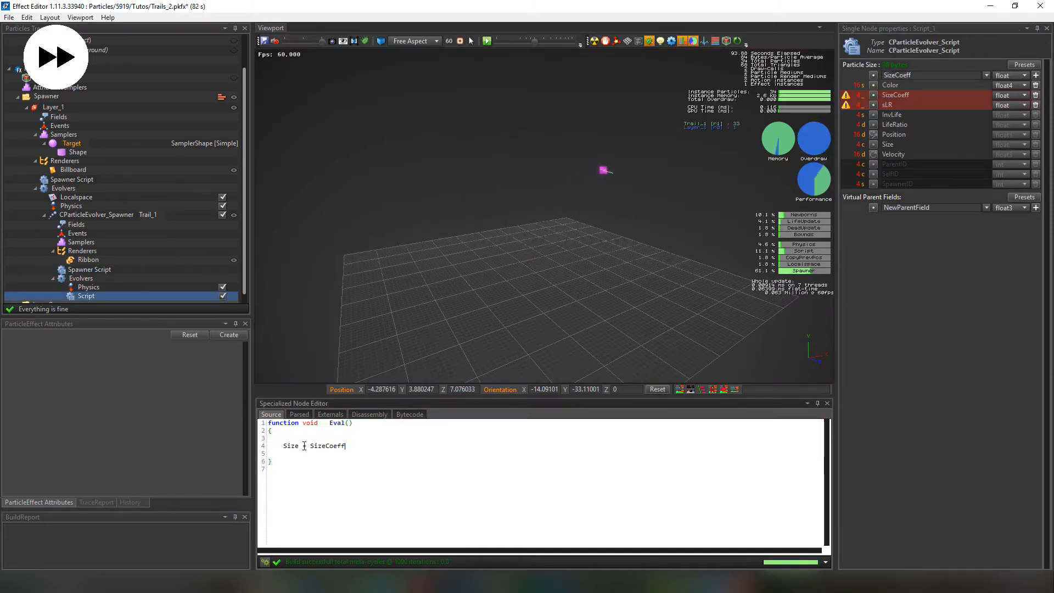
text(;)
key(Left)
text(* LifeRatio)
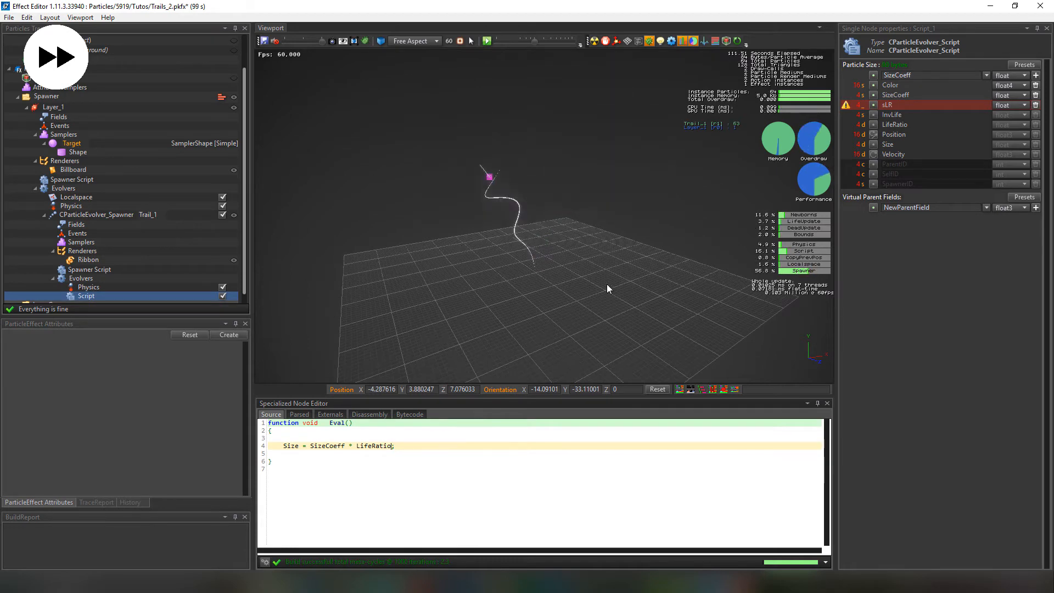
Move the Color line from Trail_1's Spawner Script into its Script evolver below Size, and align the Size line's equals sign with it
alt+drag(607, 285, 539, 259)
click(89, 269)
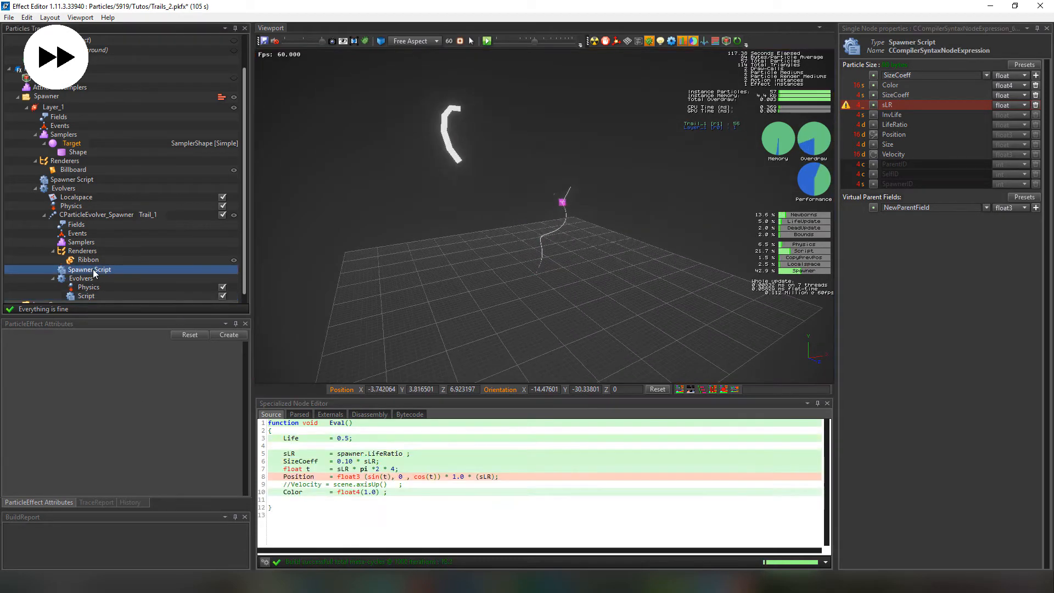
drag(400, 490, 282, 492)
key(ctrl+c)
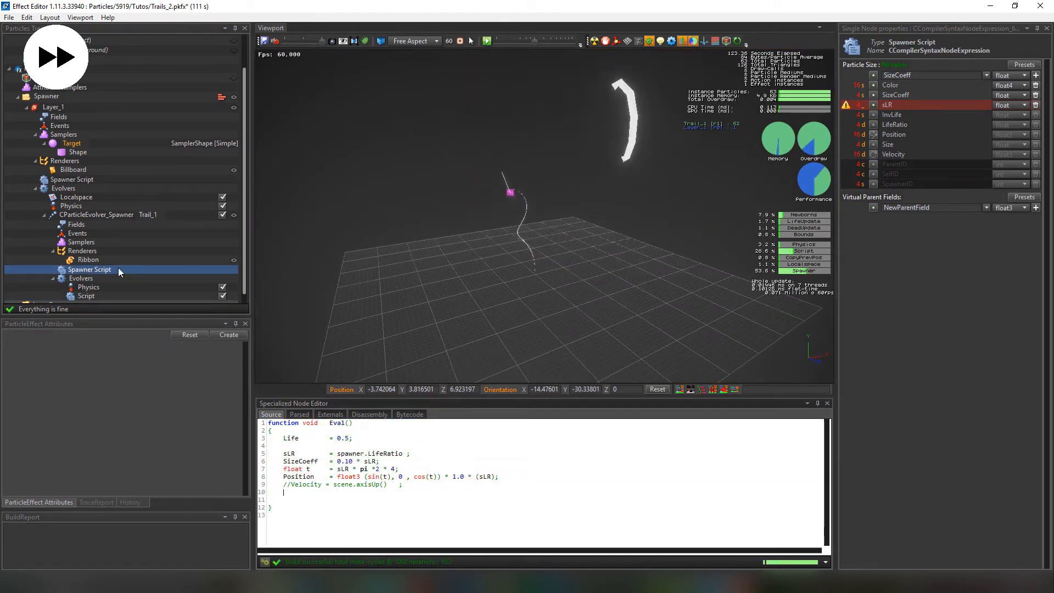
click(86, 295)
click(316, 455)
key(ctrl+v)
click(302, 447)
key(Tab)
key(Tab)
Multiply the Color assignment in the Script evolver by (1-LifeRatio)
click(380, 454)
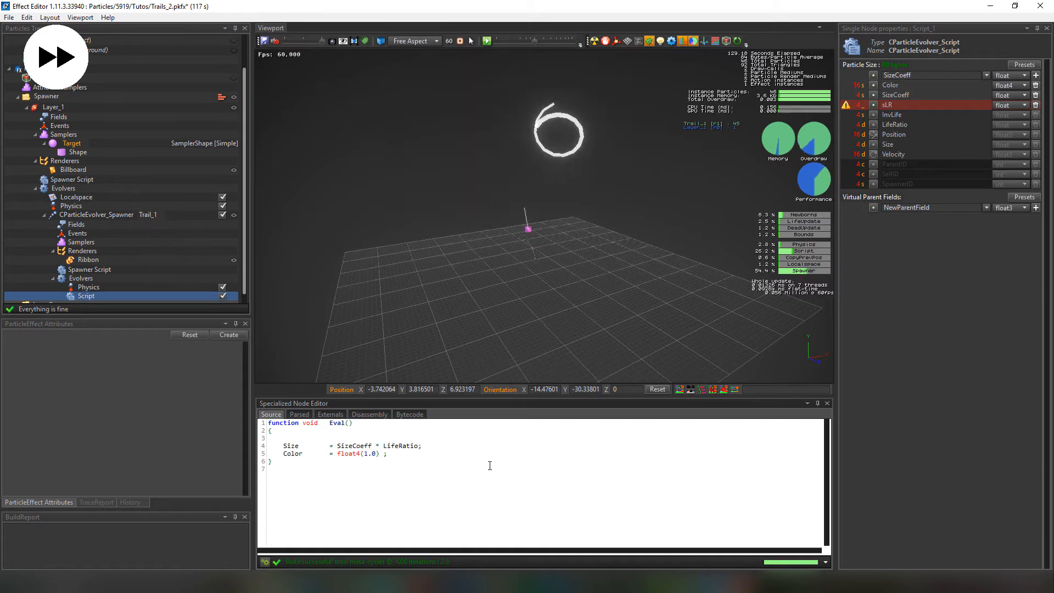
text(* )
text(1)
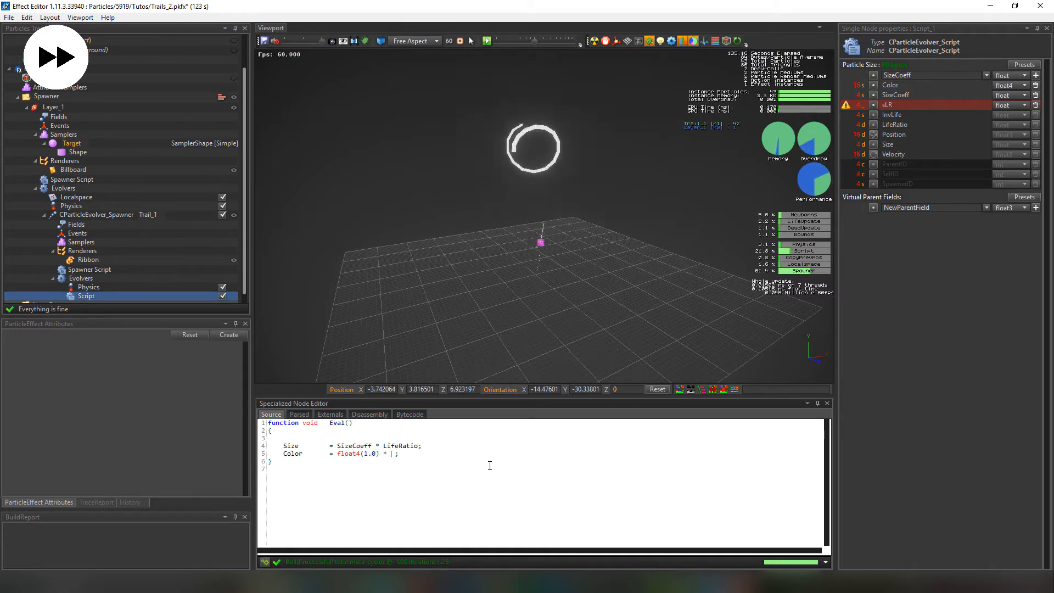
text(-LifeRatio)
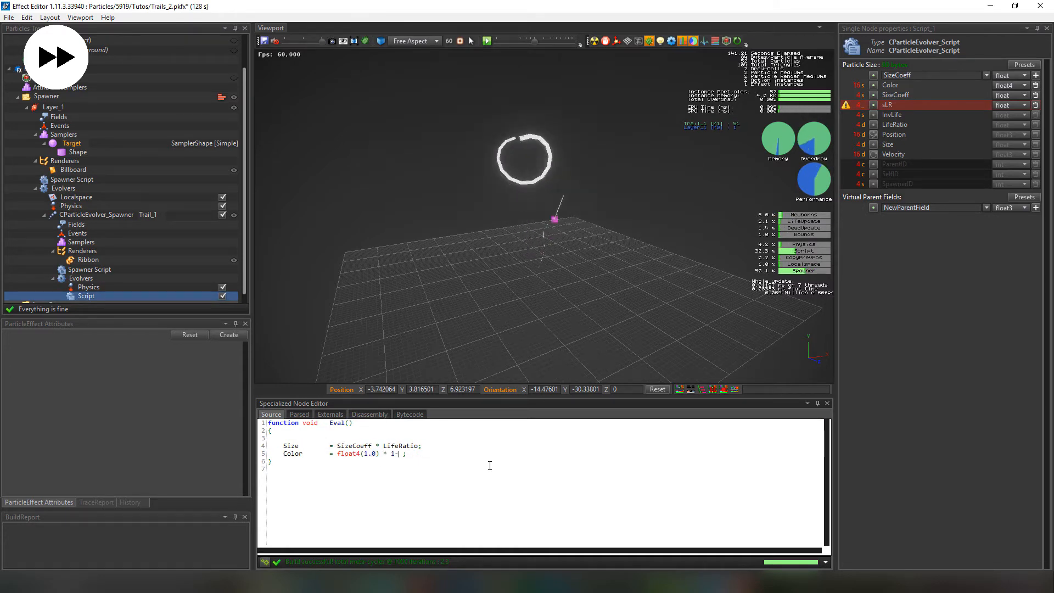
key(Left)
key(Left)
key(Left)
key(Left)
key(Left)
key(Left)
key(Left)
key(Left)
text(()
key(Right)
key(Right)
key(Right)
key(Right)
key(Right)
key(Right)
key(Right)
key(Right)
key(Right)
key(Right)
key(Right)
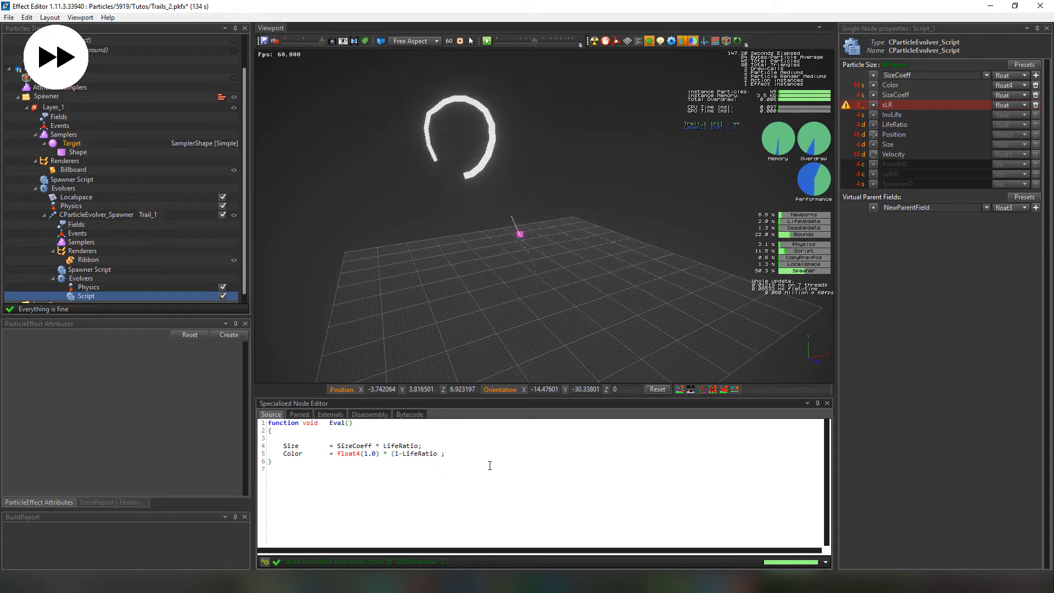
text())
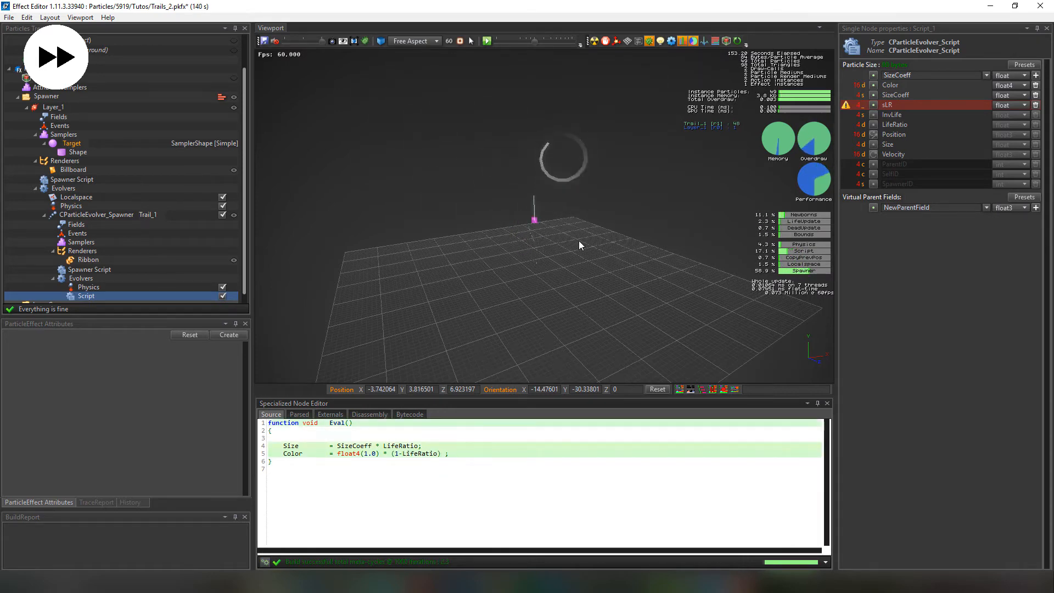
Turn off infinite spawning on Layer_1 and give it a duration of 2 seconds
click(106, 213)
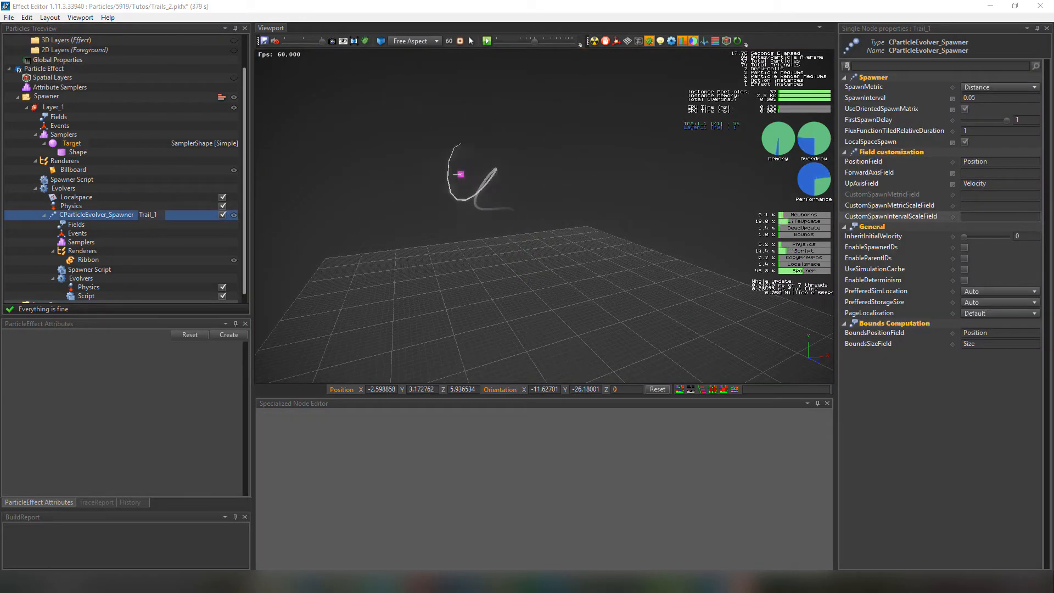
click(516, 234)
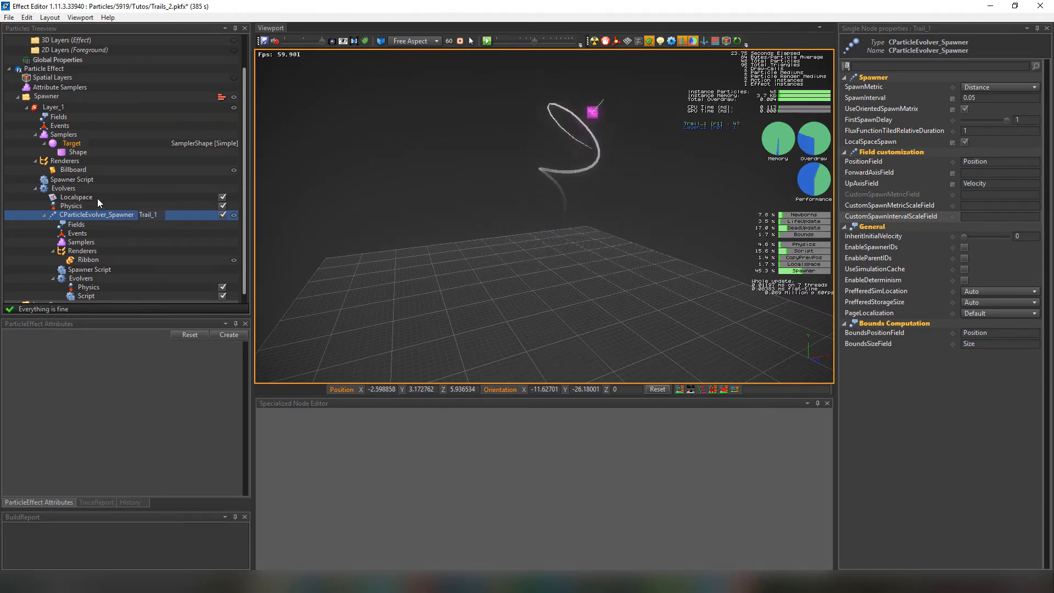
click(52, 107)
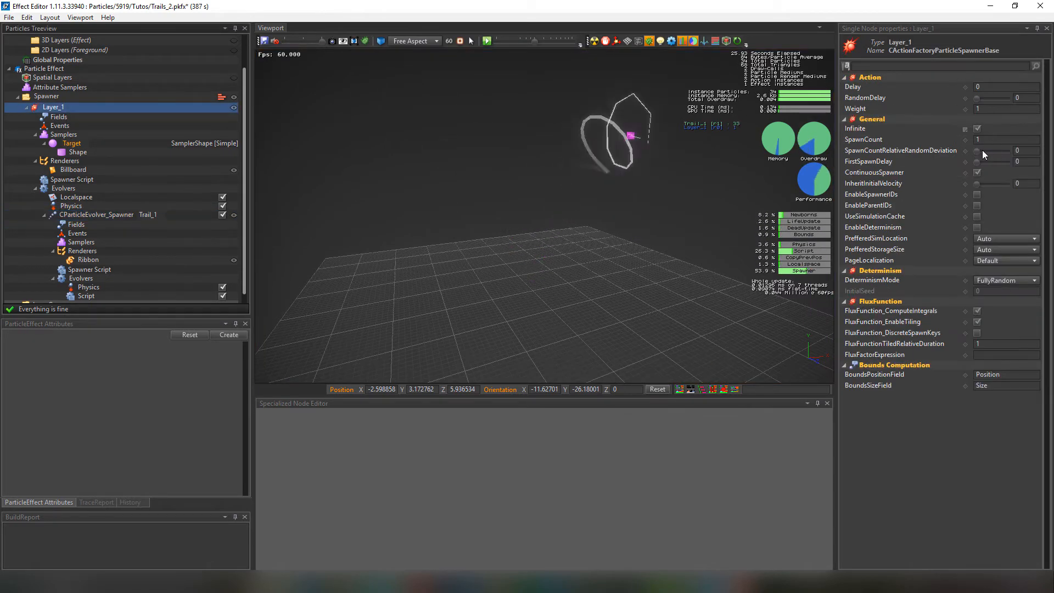
click(977, 128)
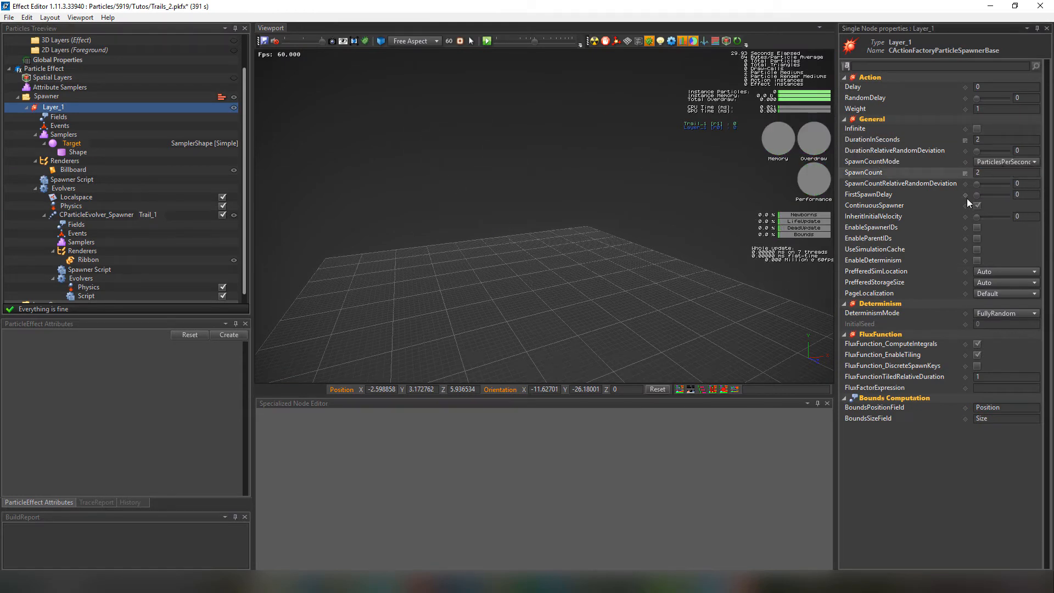
Enable looping of the effect in the viewport, set Layer_1's SpawnCount to 1 and restart the effect
click(616, 291)
click(738, 41)
click(606, 281)
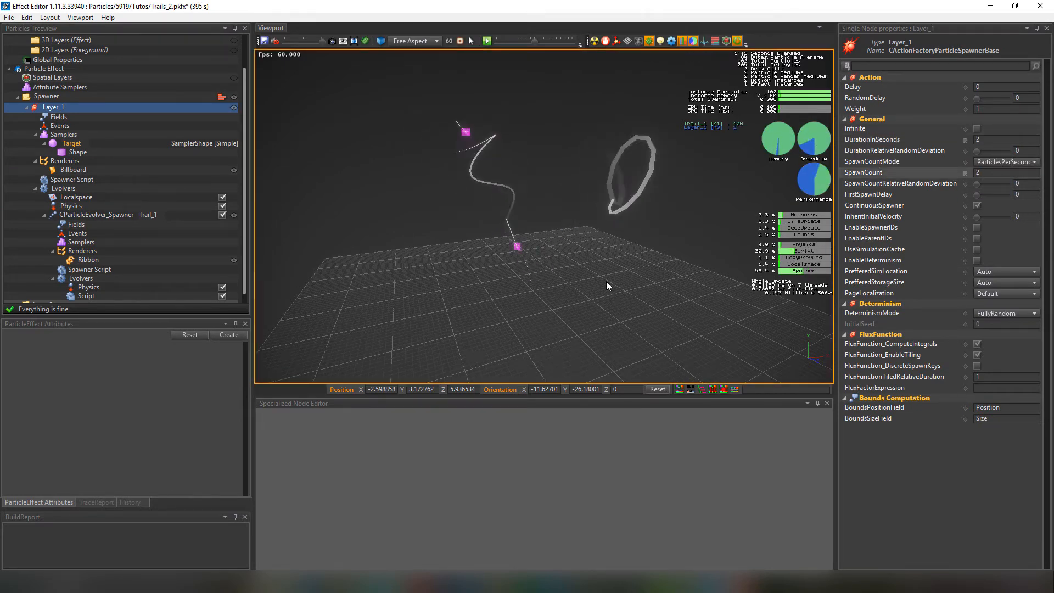
middle_click(936, 173)
click(589, 296)
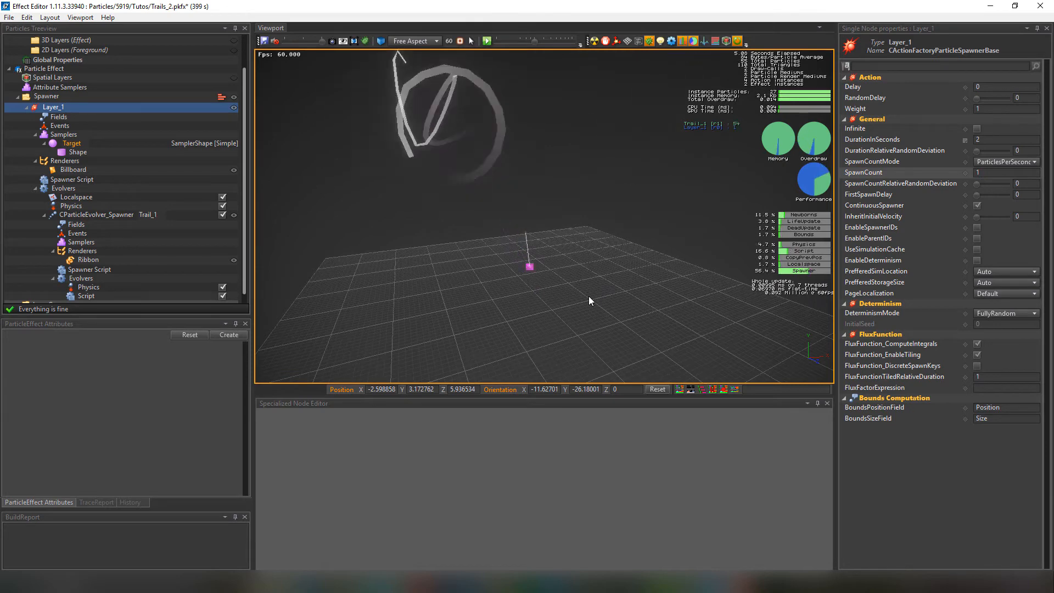
key(ctrl+space)
Set the CustomSpawnIntervalScaleField of the Trail_1 spawner evolver to IntervalScale
click(86, 216)
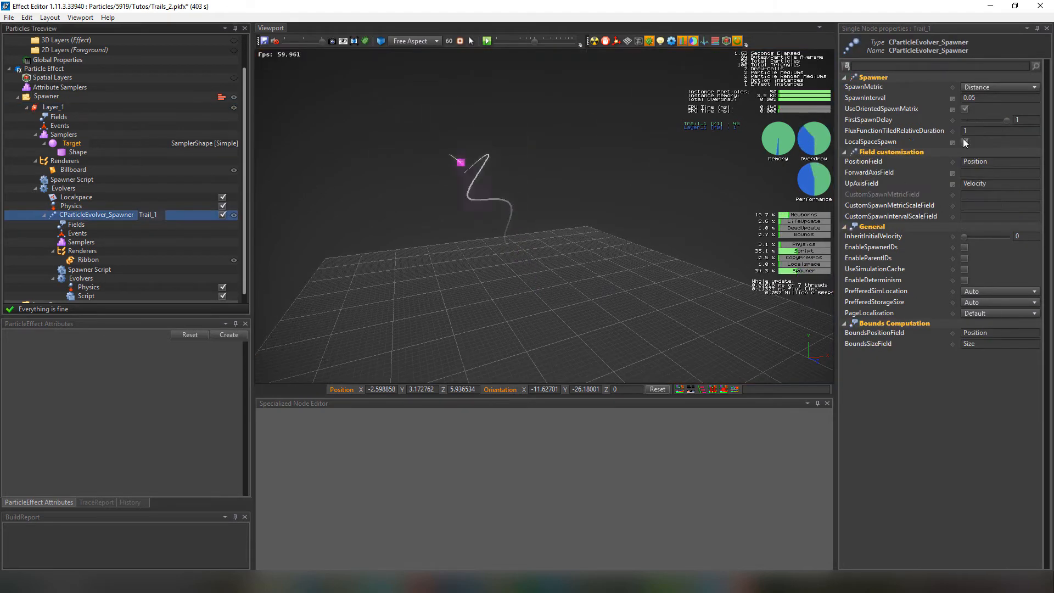
click(975, 216)
text(IntervalScale)
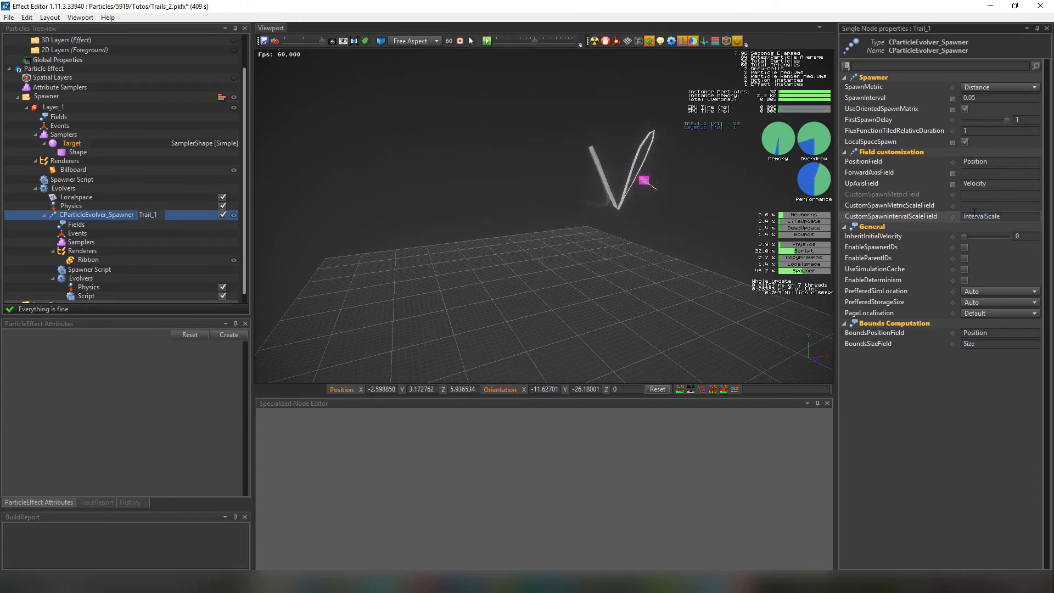
key(Return)
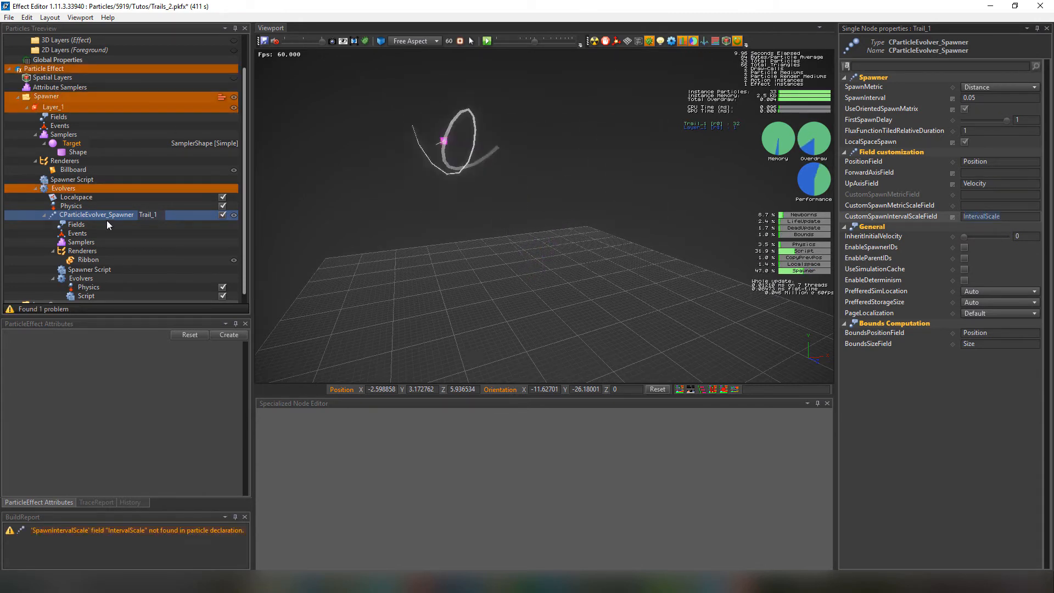
Add a float IntervalScale field in Layer_1's Spawner Script and start an IntervalScale assignment below the Velocity line
click(87, 188)
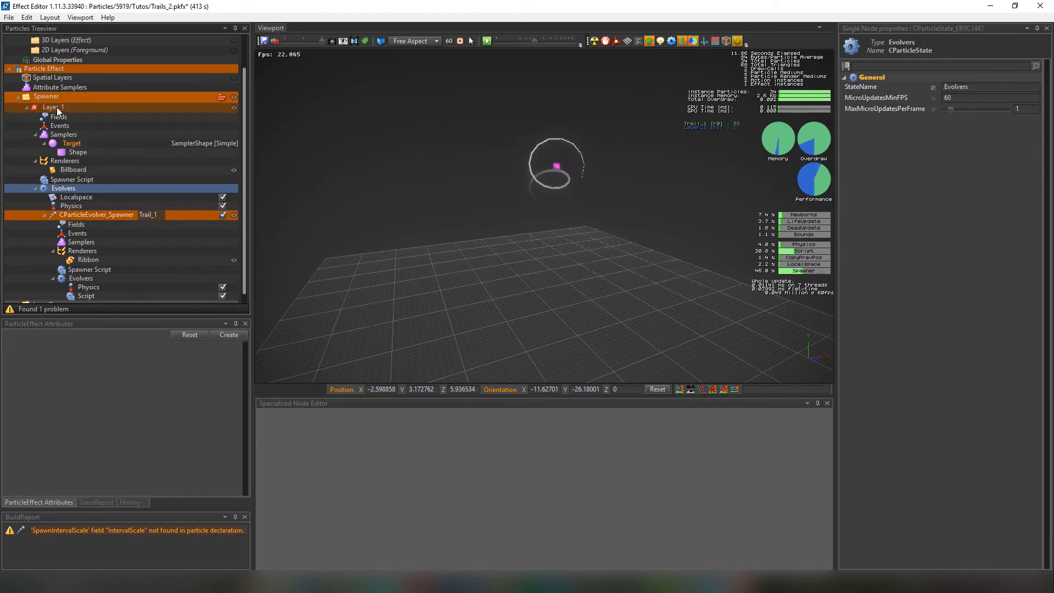
click(58, 109)
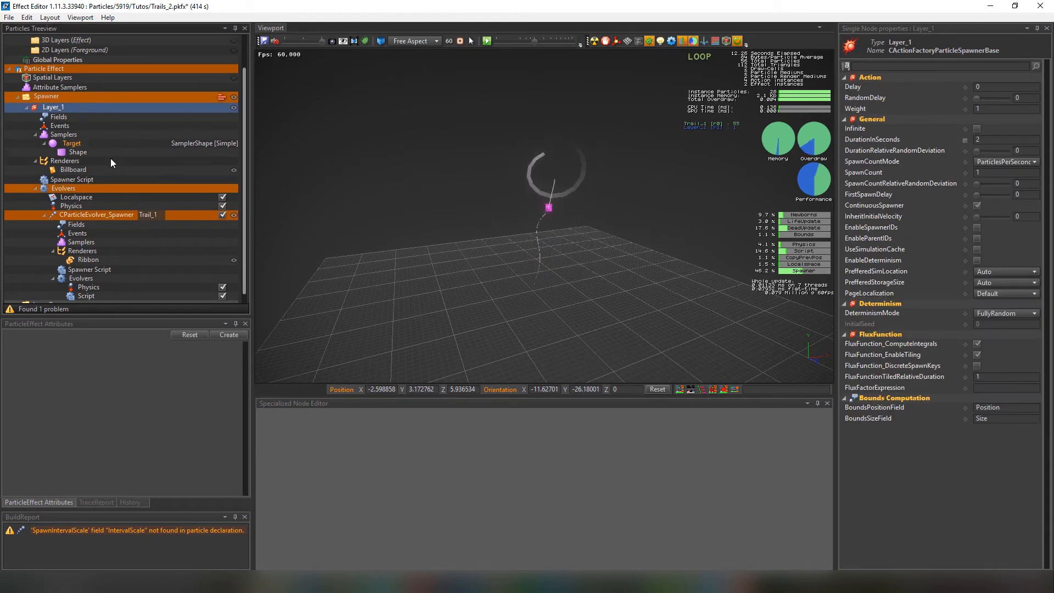
click(80, 179)
text(IntervalScale)
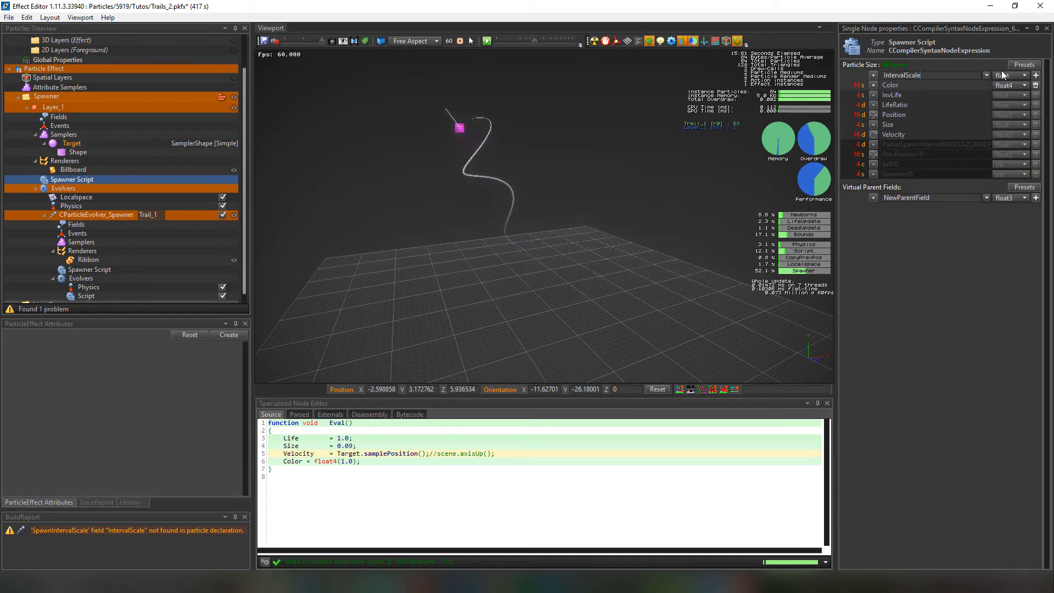
key(Return)
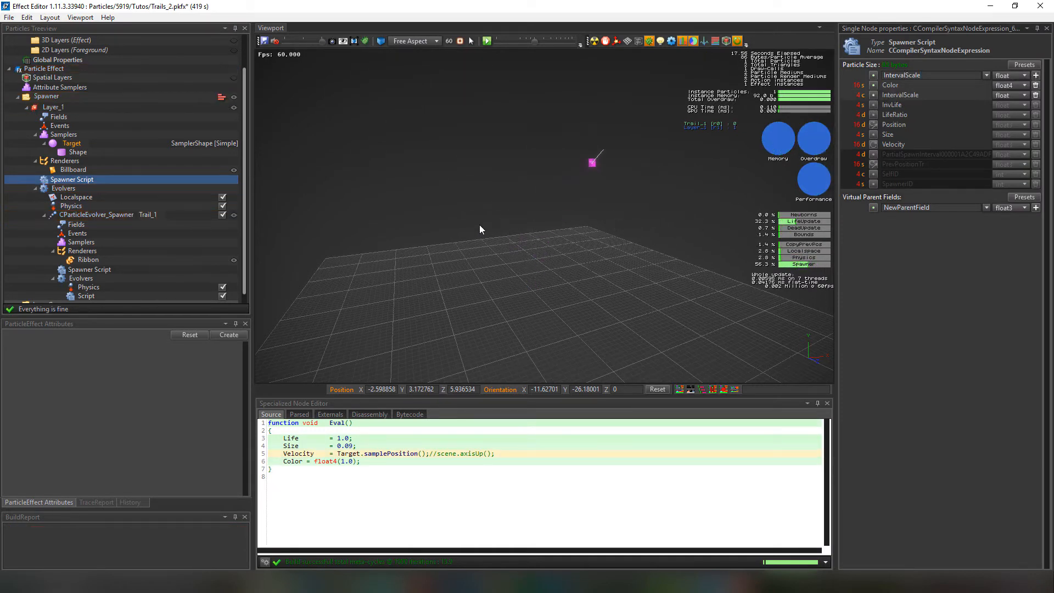
click(528, 456)
key(Return)
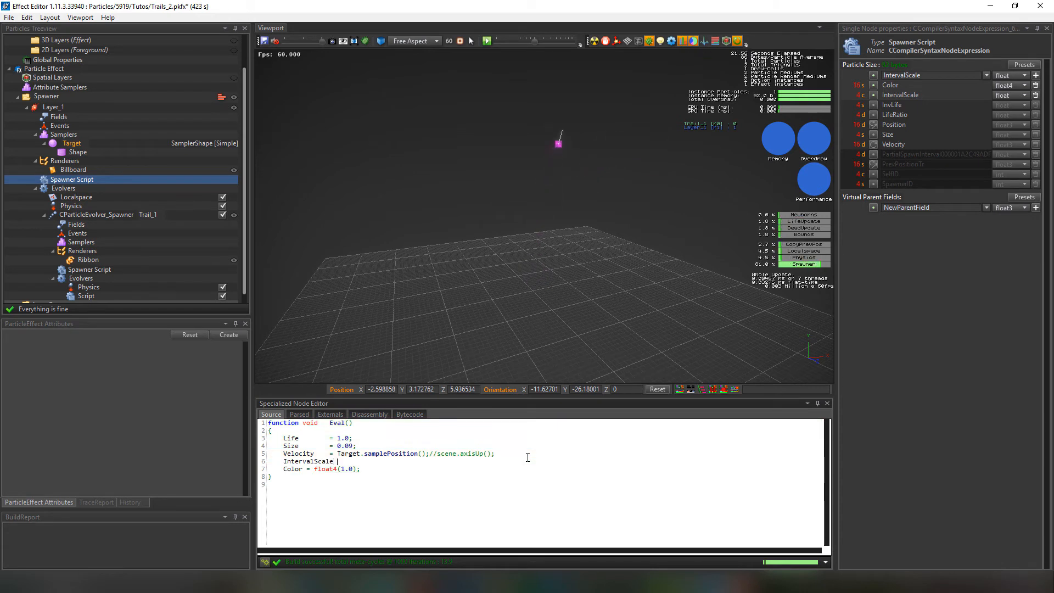
Create a particle effect attribute named C_IntervalScale
click(230, 334)
double_click(57, 348)
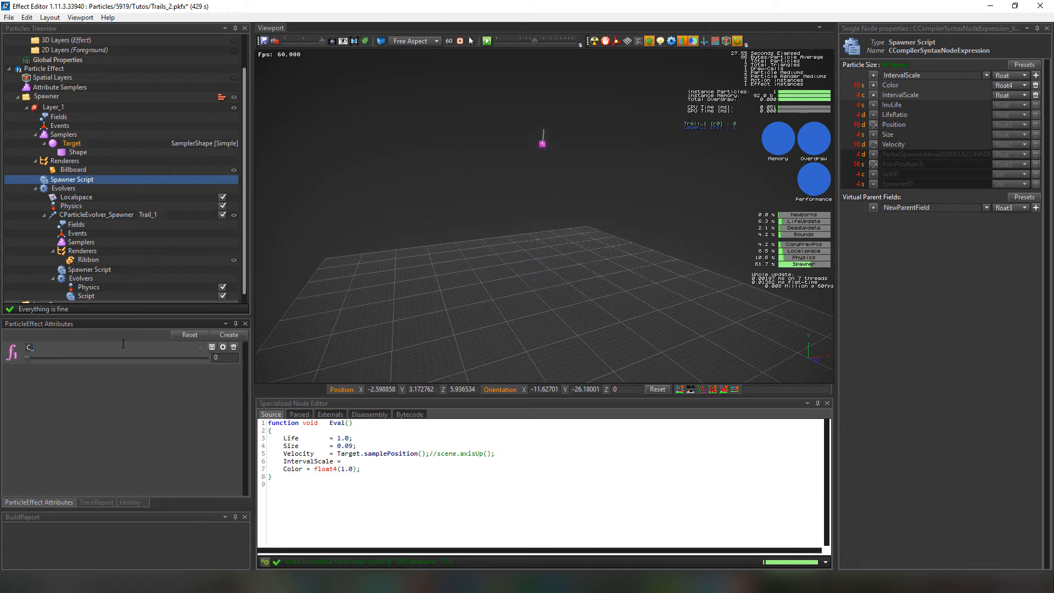
text(C_IntervalScale)
key(Return)
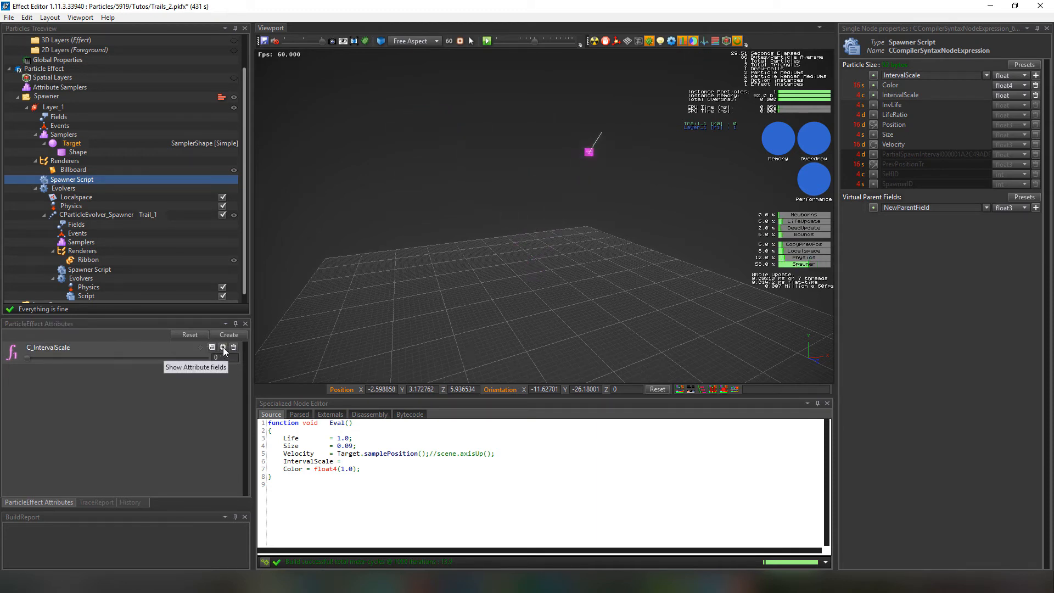
Configure the C_IntervalScale attribute with HasMax off, MaxValueF1 at 10 and a value of 1
click(223, 348)
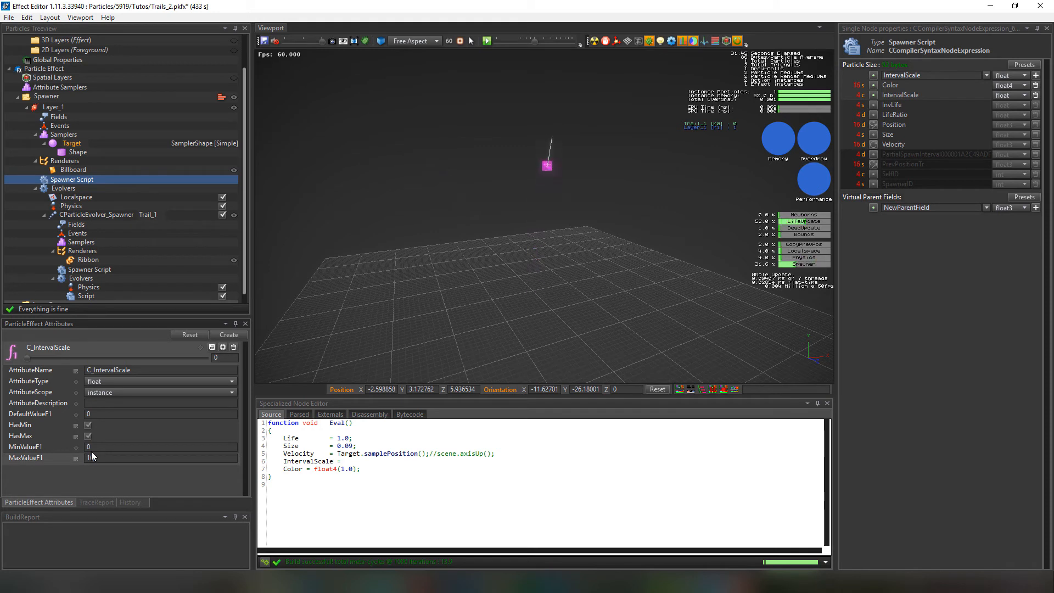
click(88, 436)
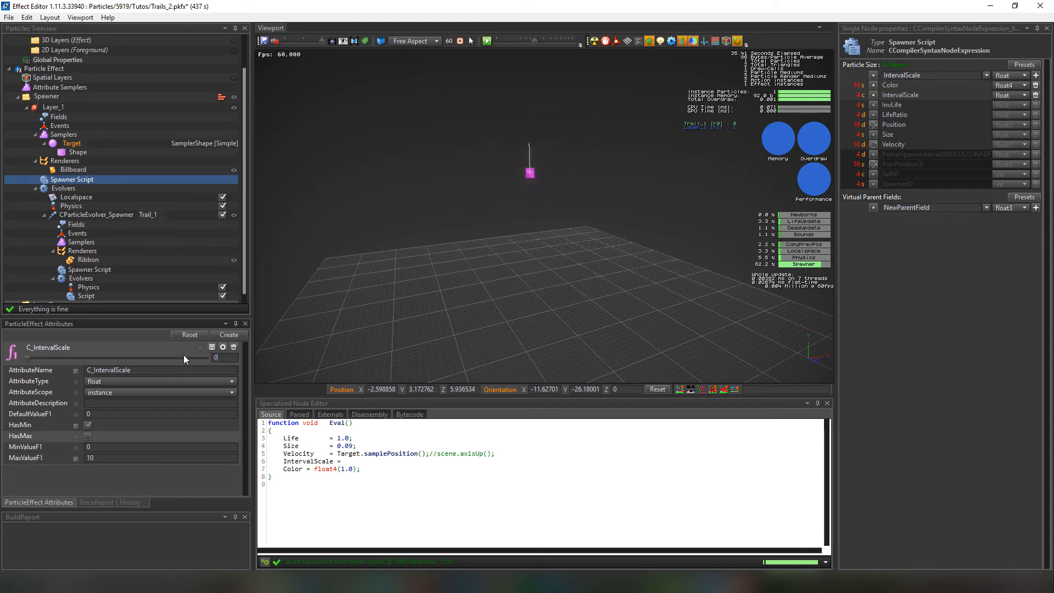
text(1)
key(Return)
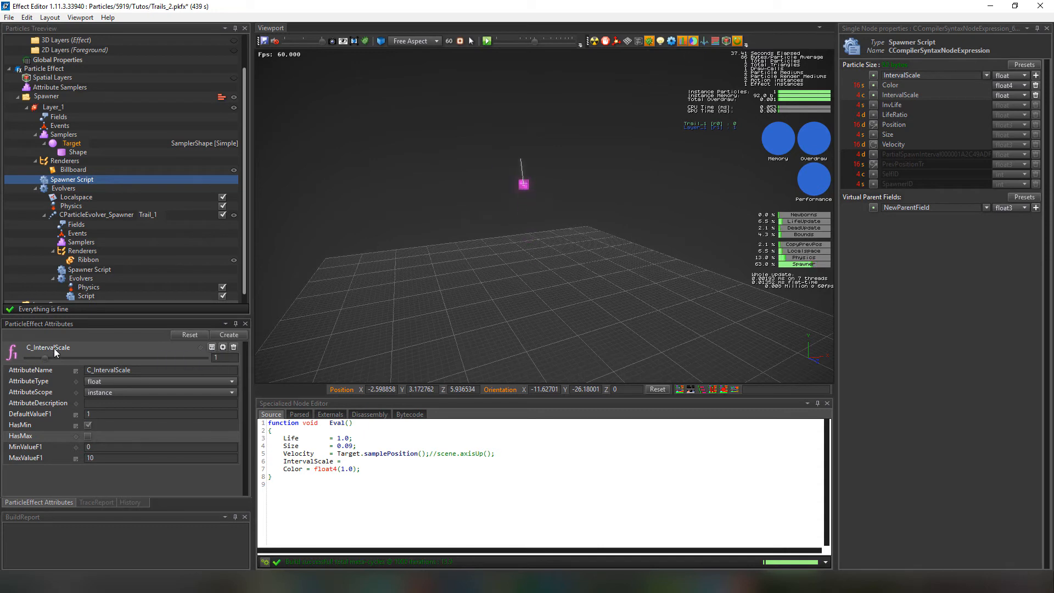
Complete the IntervalScale line in Layer_1's Spawner Script by assigning it C_IntervalScale
click(355, 464)
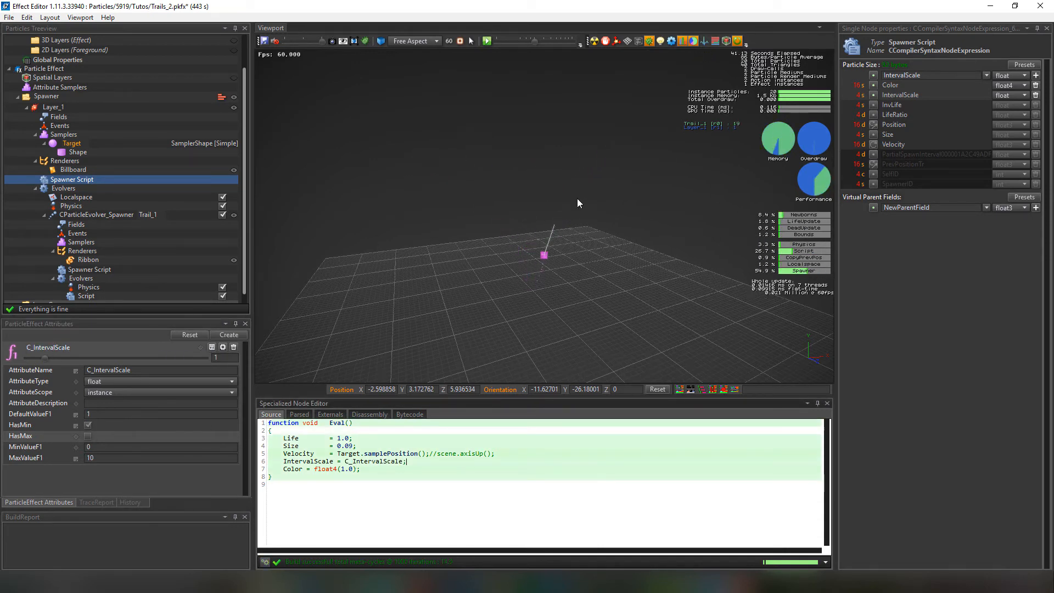
click(522, 259)
middle_drag(536, 249, 539, 264)
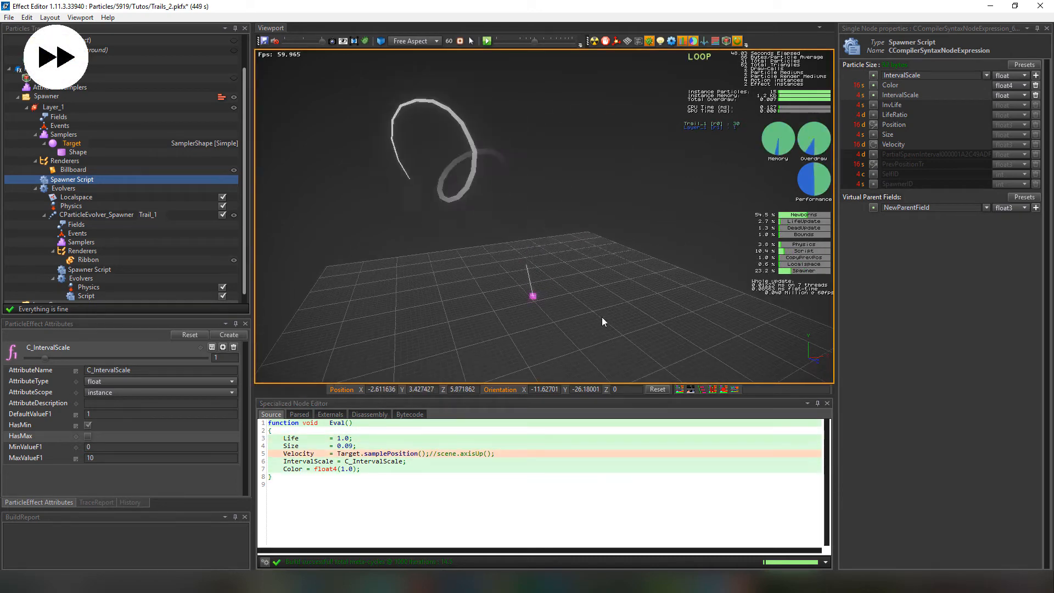
scroll(179, 96, up, 2)
Change Layer_1's SpawnCountMode to TotalParticleCount
click(55, 144)
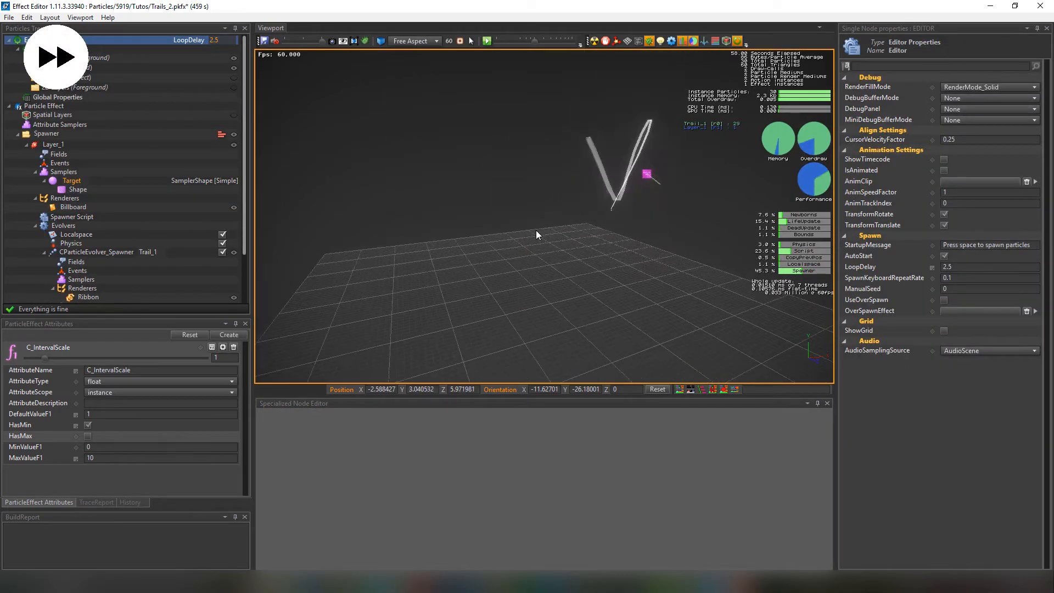
click(1009, 162)
click(1008, 170)
click(607, 274)
scroll(607, 274, down, 1)
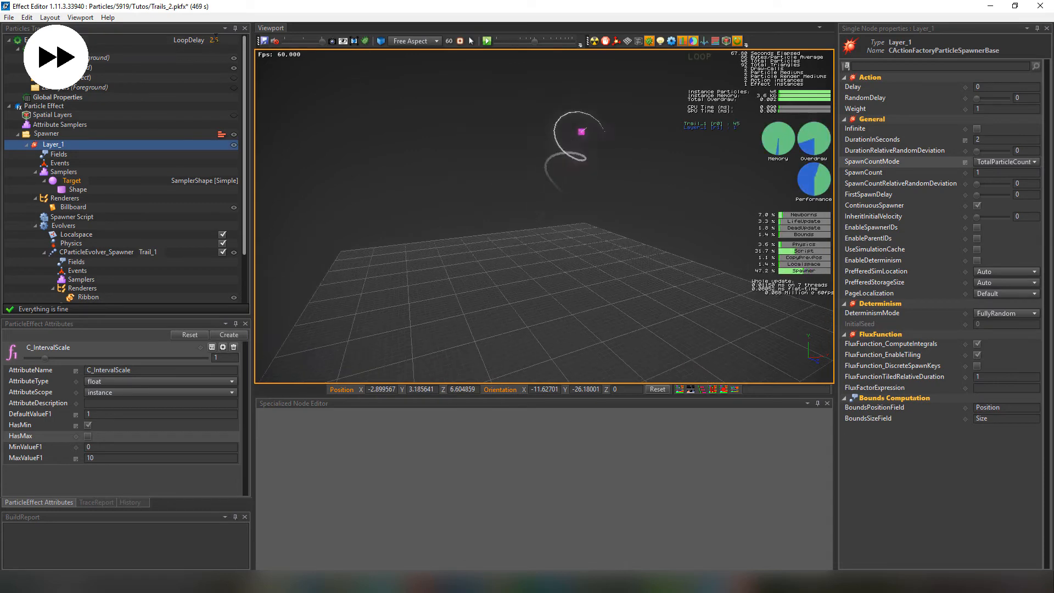
Set the editor's LoopDelay to 2.1 and open the Spawner Script of Trail_1
double_click(214, 40)
text(2.1)
key(Return)
scroll(92, 252, down, 2)
click(89, 259)
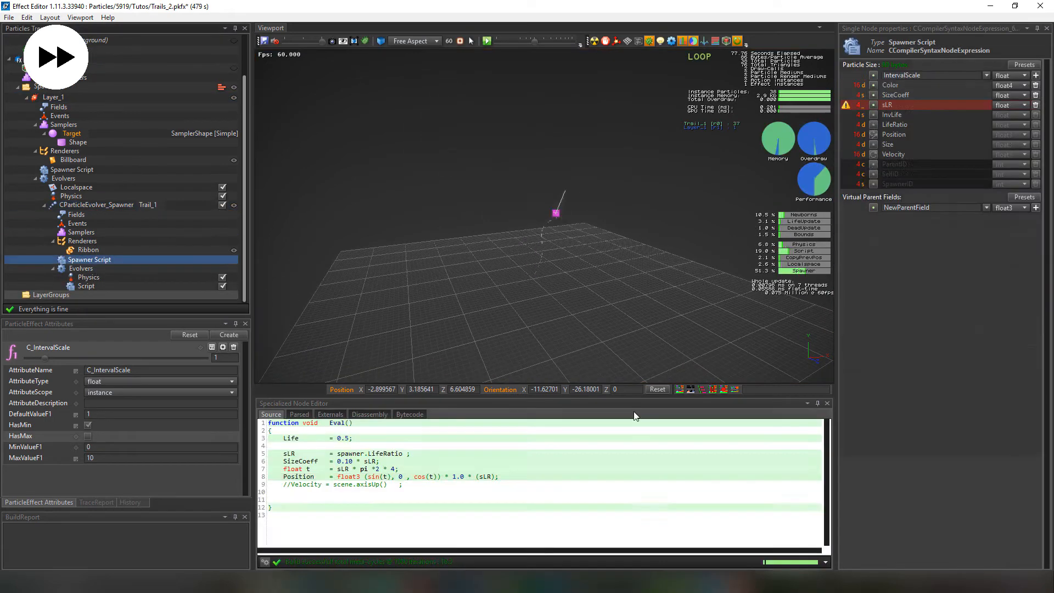
Test the trail with C_IntervalScale raised to about 3.02 and inspect the ribbon segments in the shaded and wireframe display
click(72, 170)
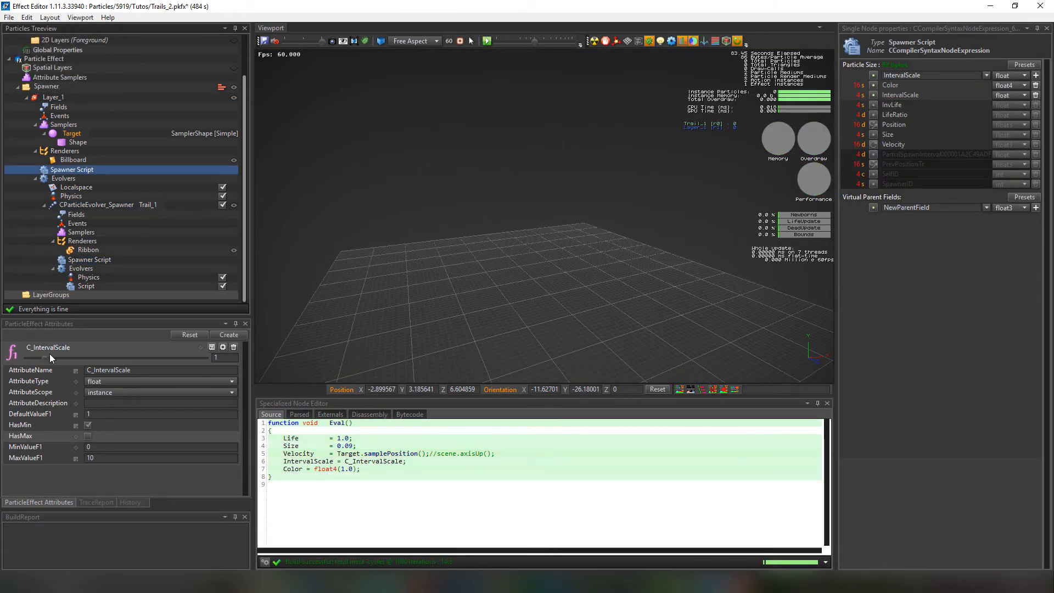
drag(44, 358, 80, 357)
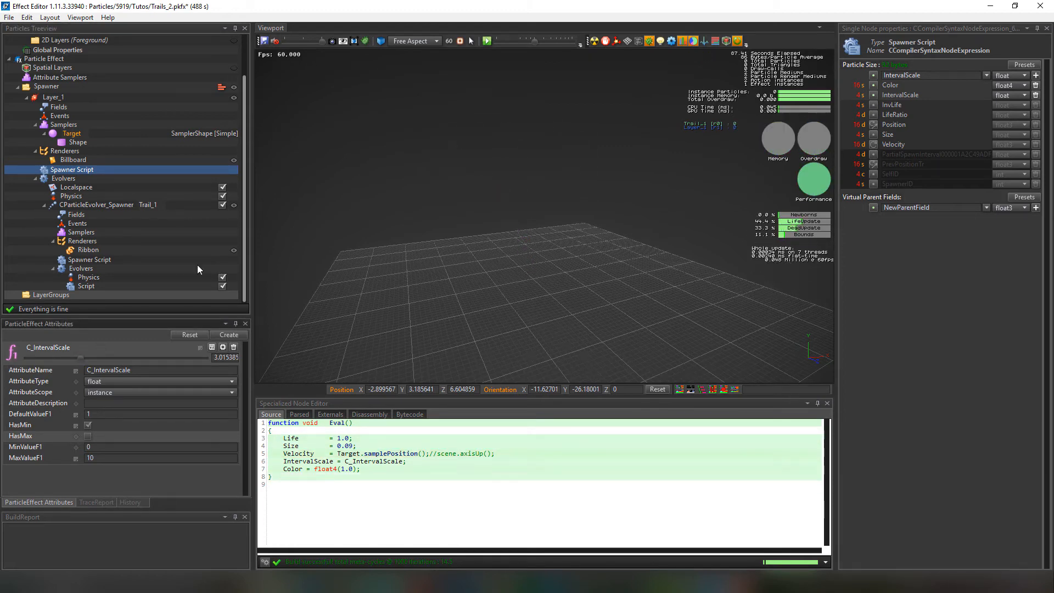
drag(378, 53, 620, 321)
key(w)
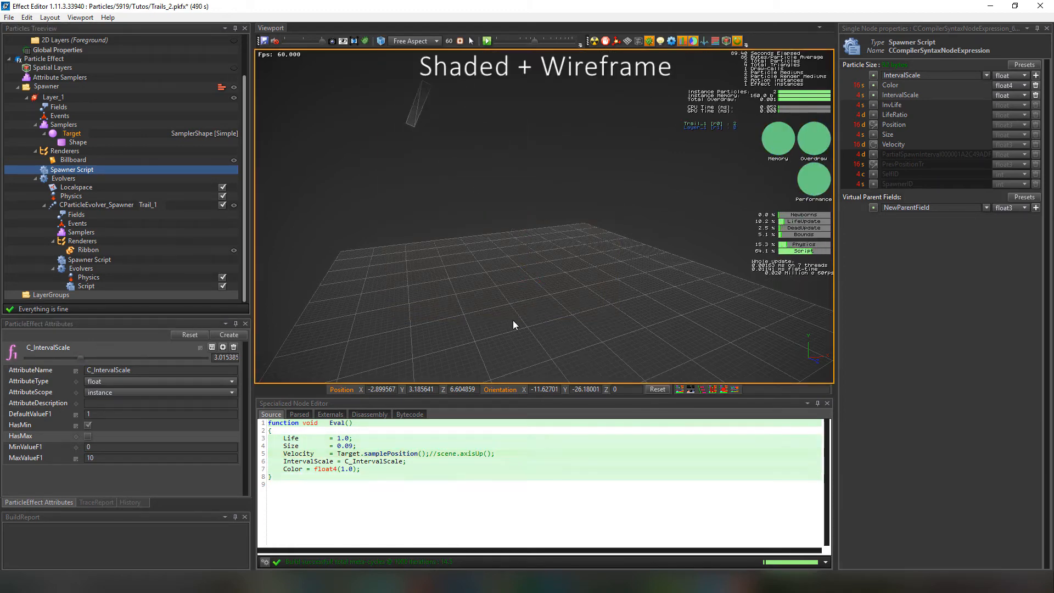
scroll(549, 206, up, 2)
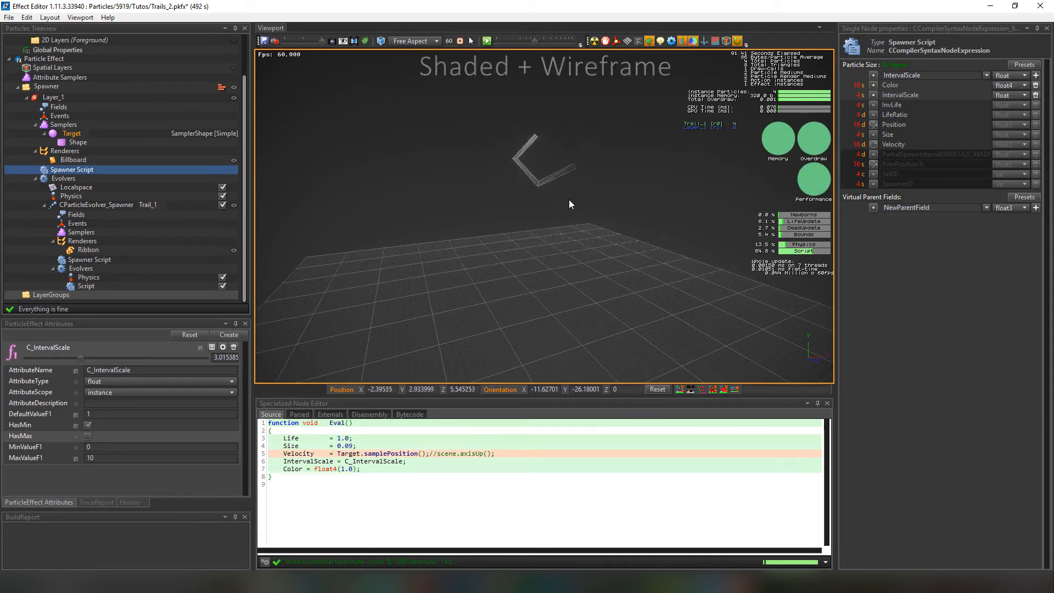
Test the trail with C_IntervalScale lowered to about 0.46 and raised again
drag(79, 357, 35, 353)
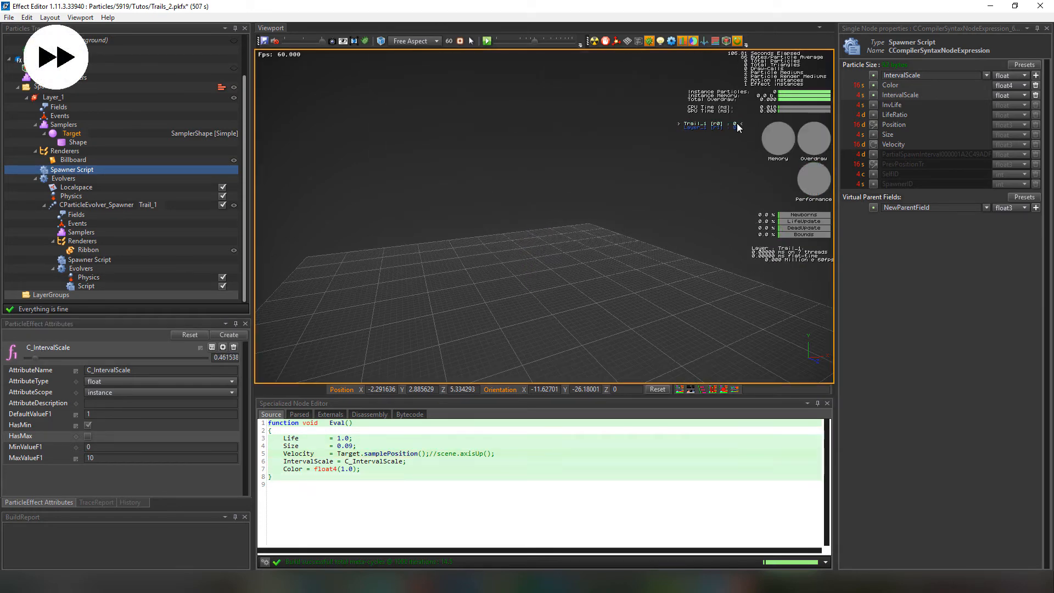
click(225, 357)
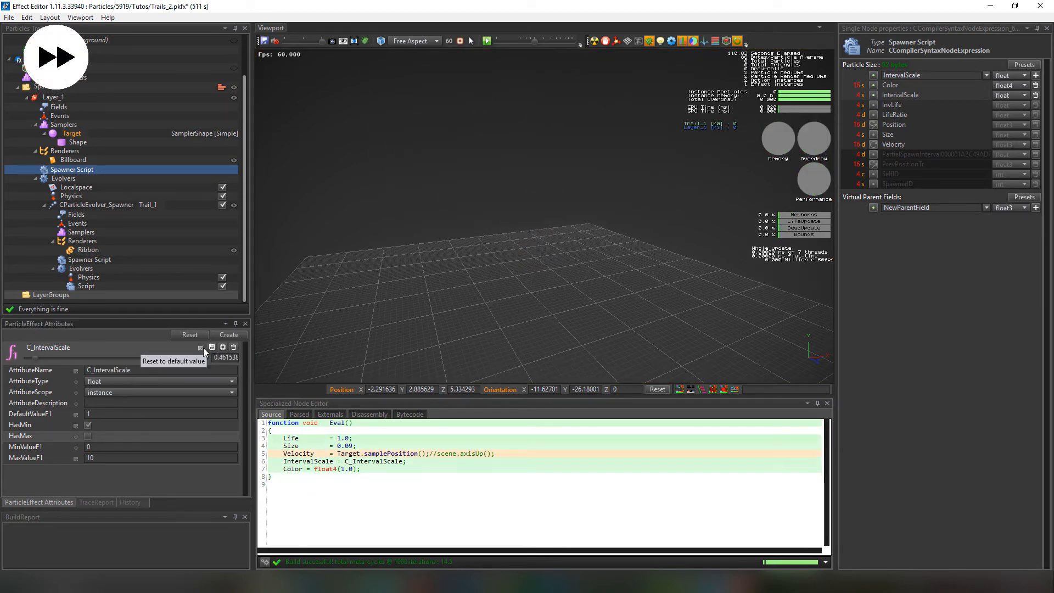
drag(35, 357, 94, 358)
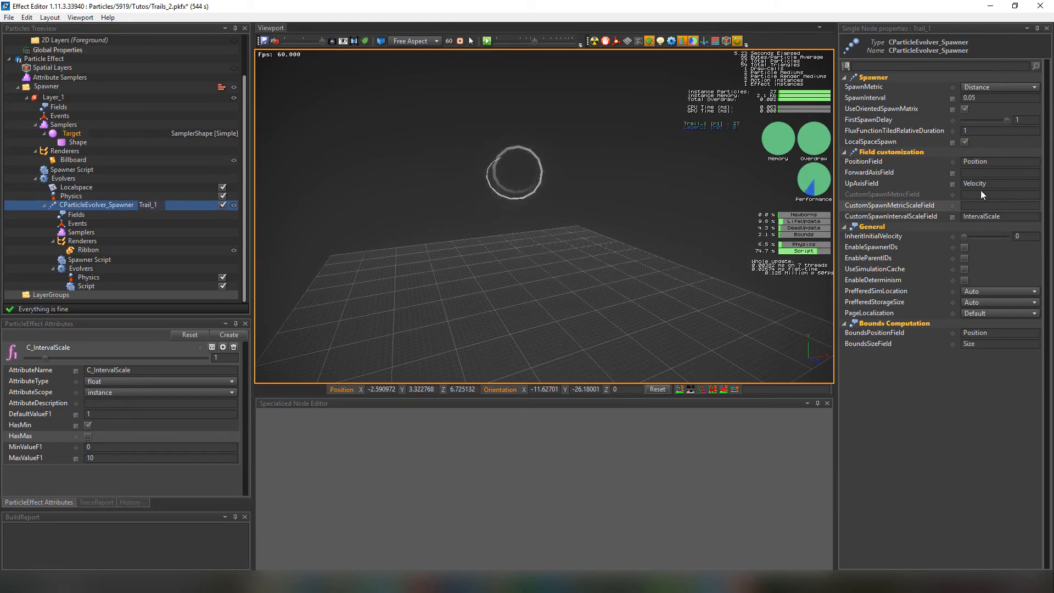
Set Trail_1's CustomSpawnMetricScaleField to MetricScale
click(979, 213)
mouse_move(899, 205)
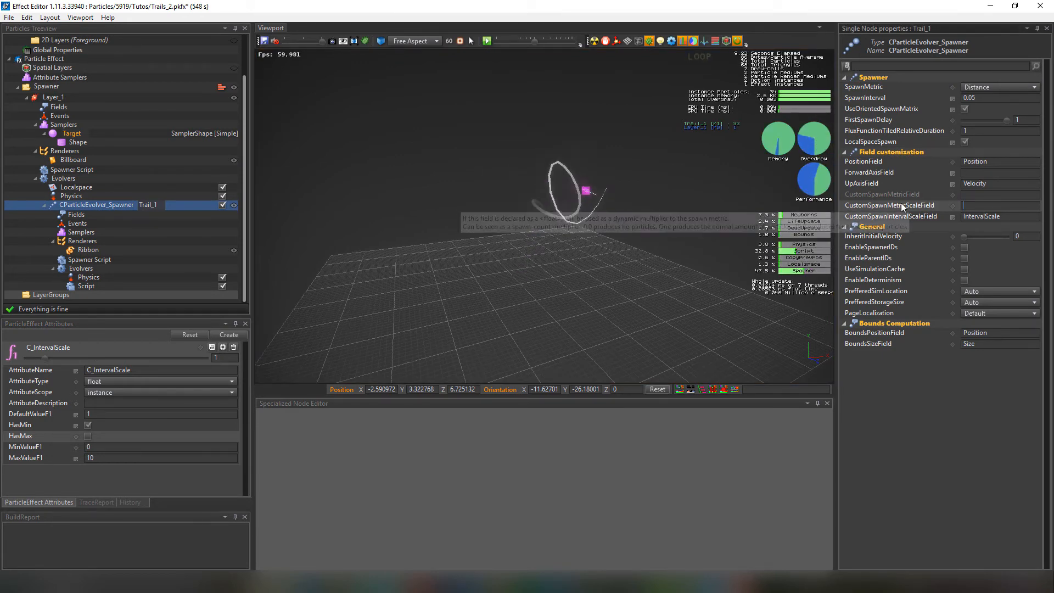
text(Metr)
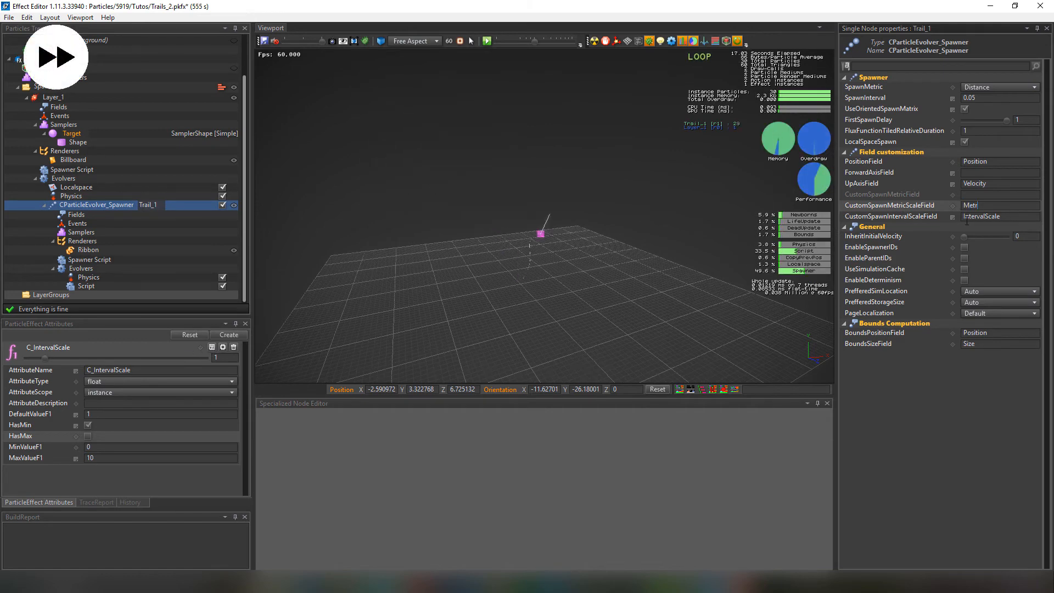
text(icScale)
key(Return)
Add a float field MetricScale to Layer_1's Spawner Script, assign it 1 below the IntervalScale line and compile
click(72, 170)
double_click(911, 75)
text(MetricScale)
click(1035, 76)
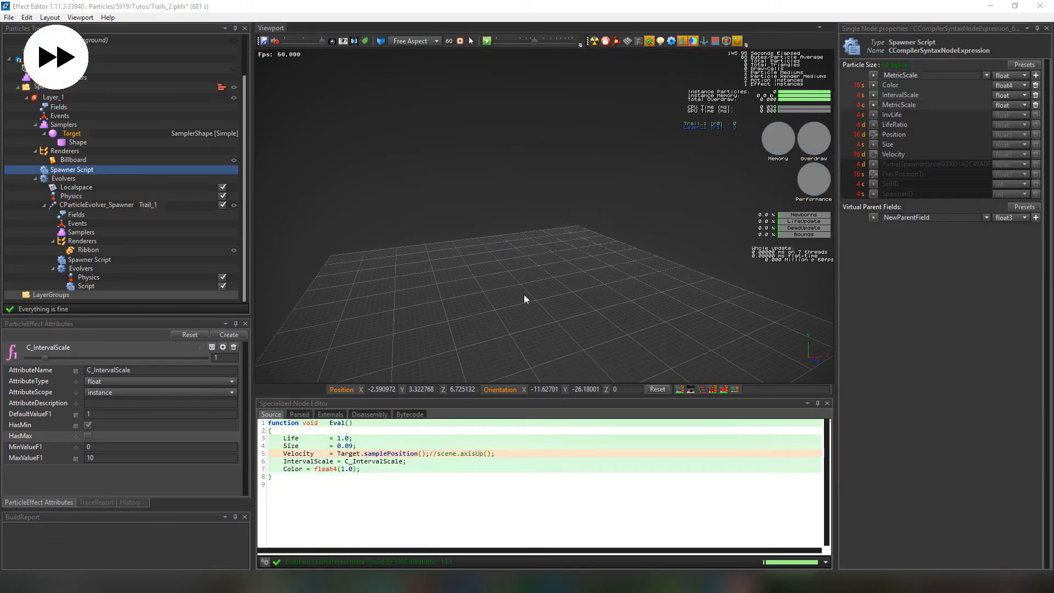
click(458, 461)
key(Return)
text(MetricScale     = 1;)
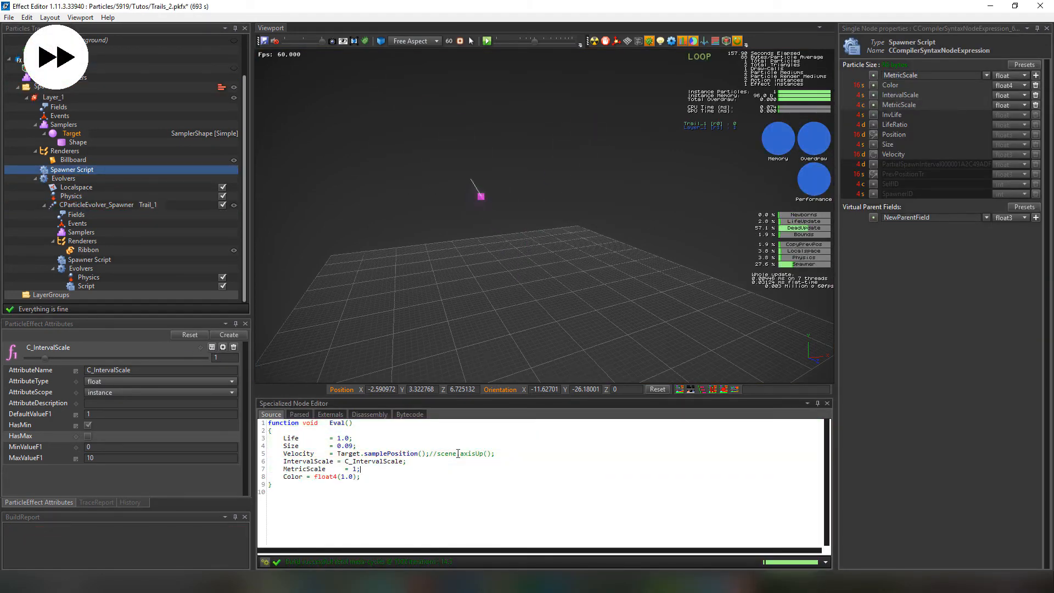
key(F7)
Try other MetricScale values, including 2 and 5, in Layer_1's Spawner Script, compiling after each change
double_click(355, 469)
text(2)
key(F7)
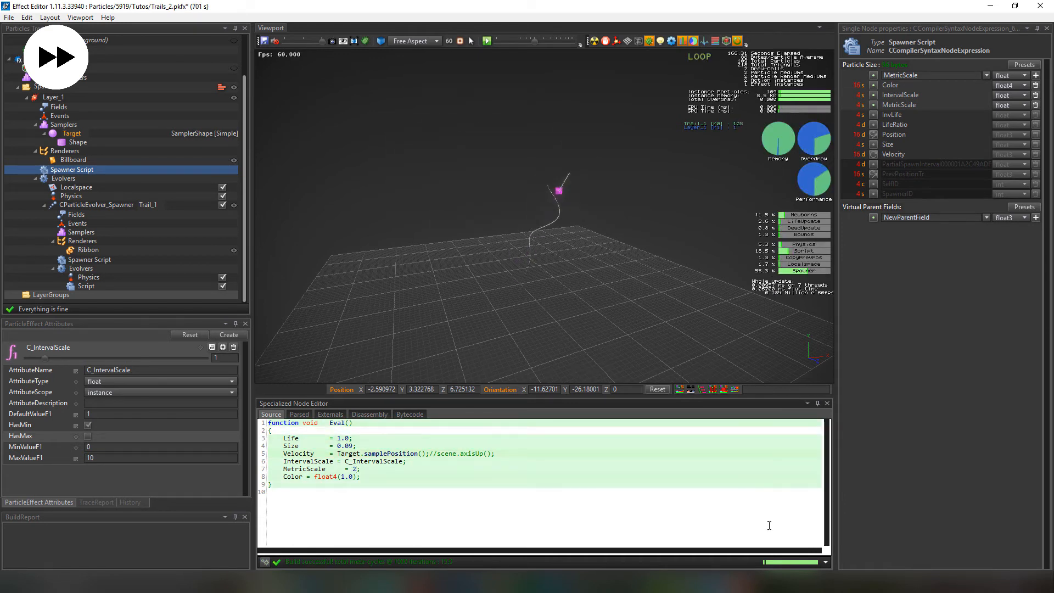
key(shift+Left)
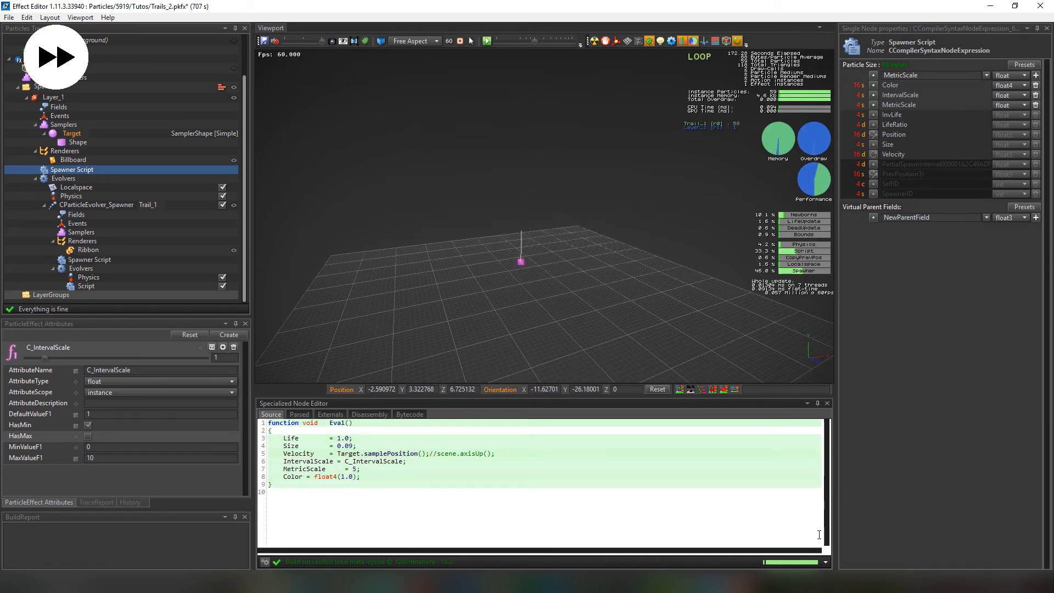
key(shift+Left)
text(4)
key(F7)
key(shift+Left)
text(50)
key(F7)
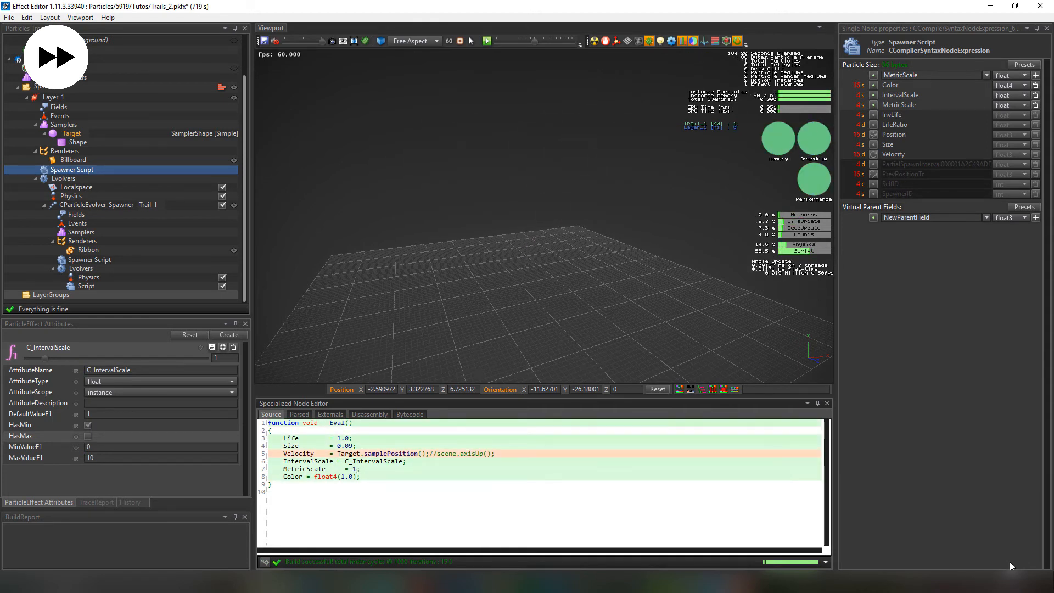
Create a new effect attribute named GlobalScale
click(223, 346)
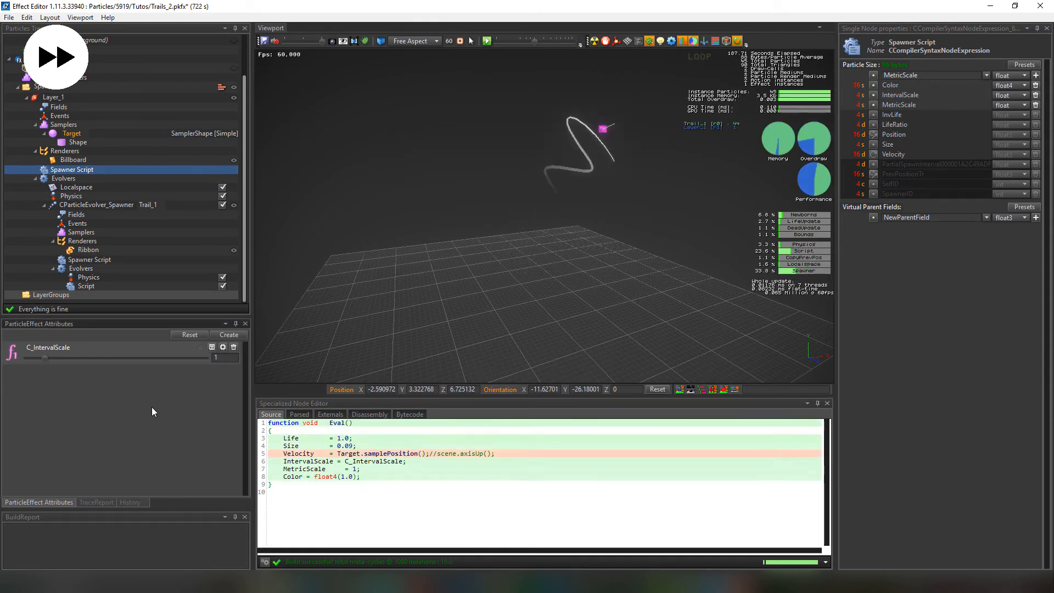
click(229, 335)
text(GlobalS)
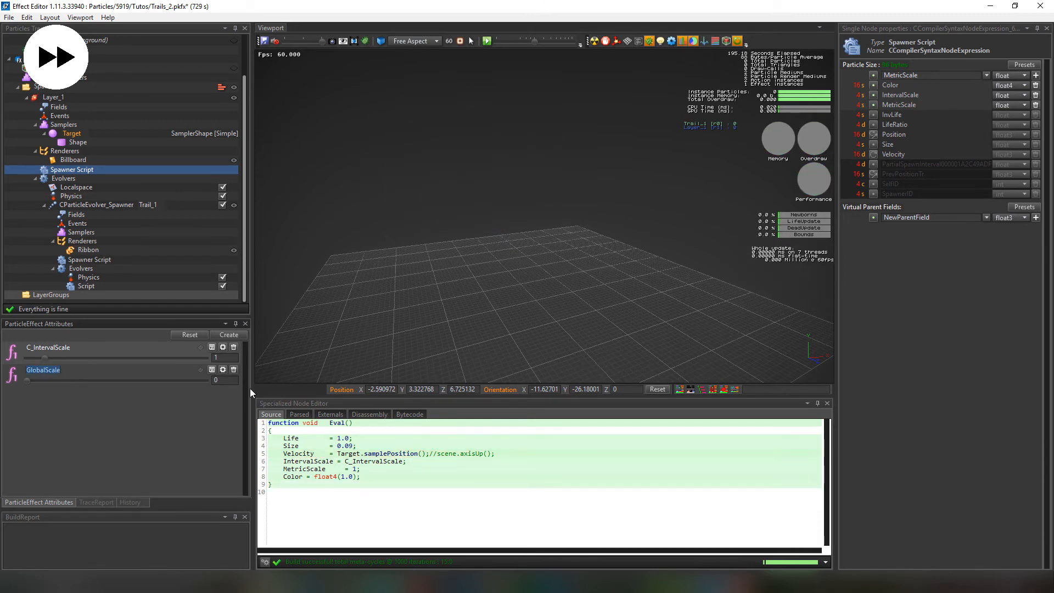
text(cale)
key(Return)
Set GlobalScale's value to 1 and store it as the attribute's default
double_click(216, 380)
text(1)
key(Return)
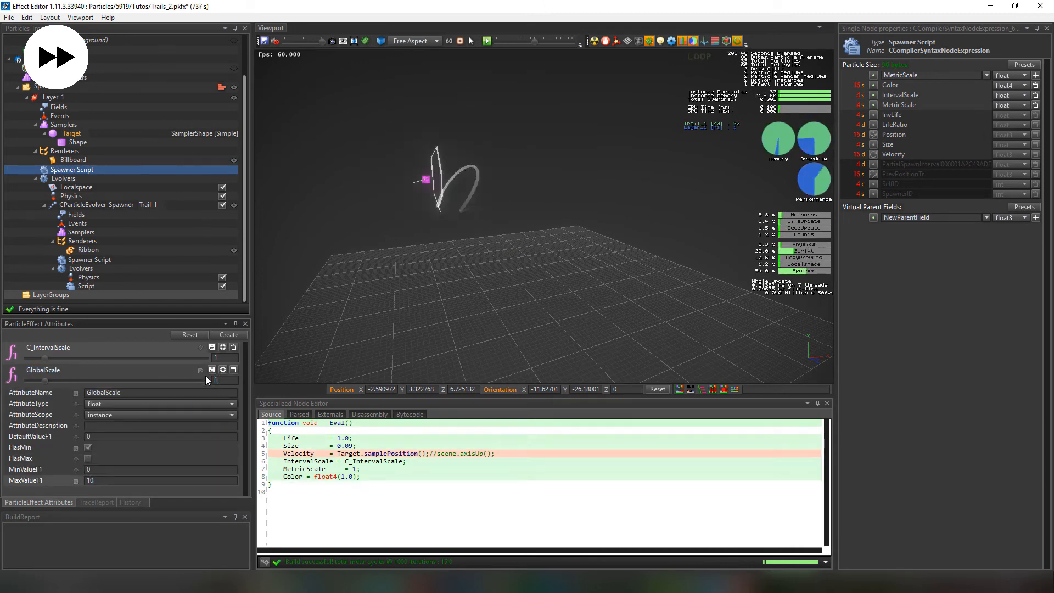
click(212, 370)
Multiply the Size and Velocity expressions in Layer_1's Spawner Script by GlobalScale
click(367, 439)
key(Left)
text(* GlobalScale)
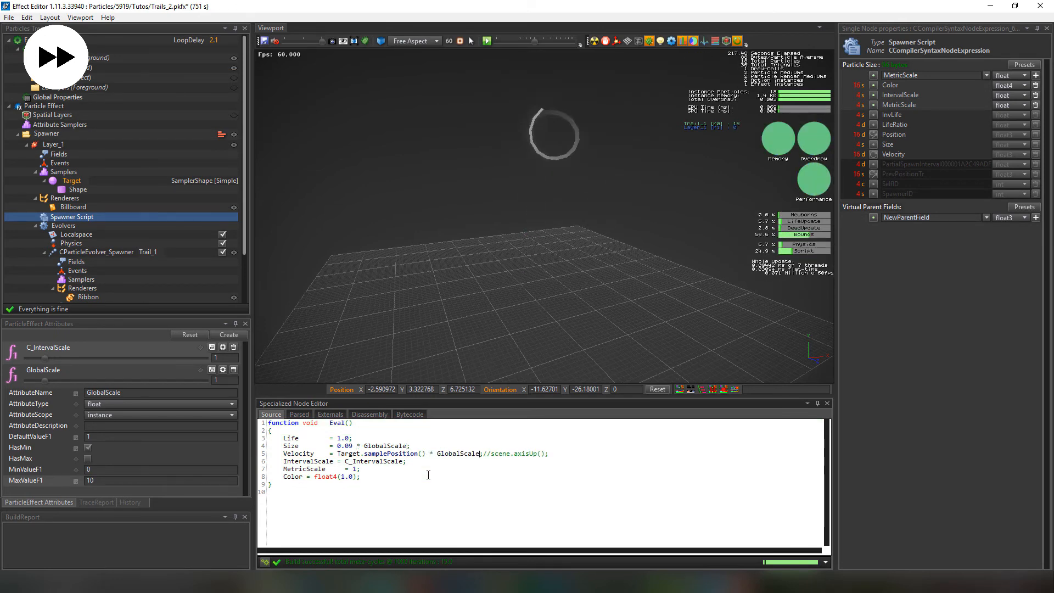
text(;)
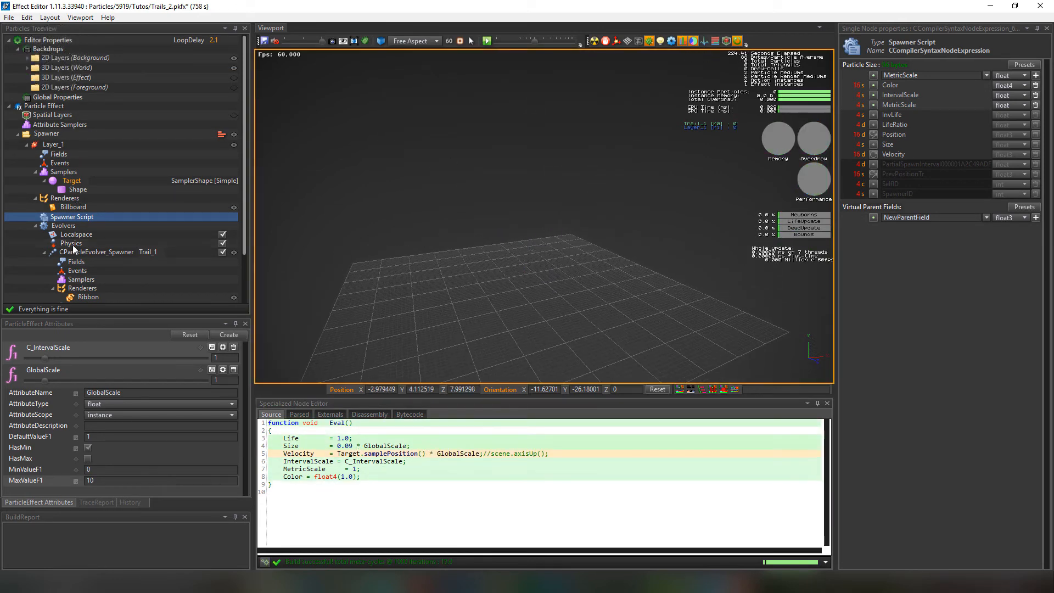
Check the AccelField name in Layer_1's Physics evolver and add a matching float3 field Accel in Layer_1's Spawner Script
click(71, 243)
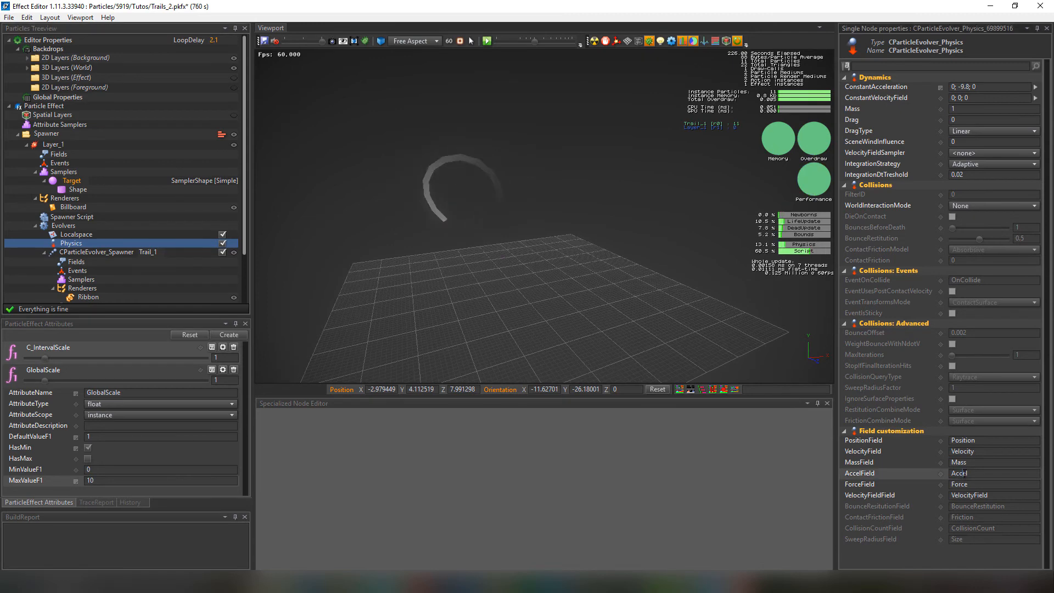
click(74, 217)
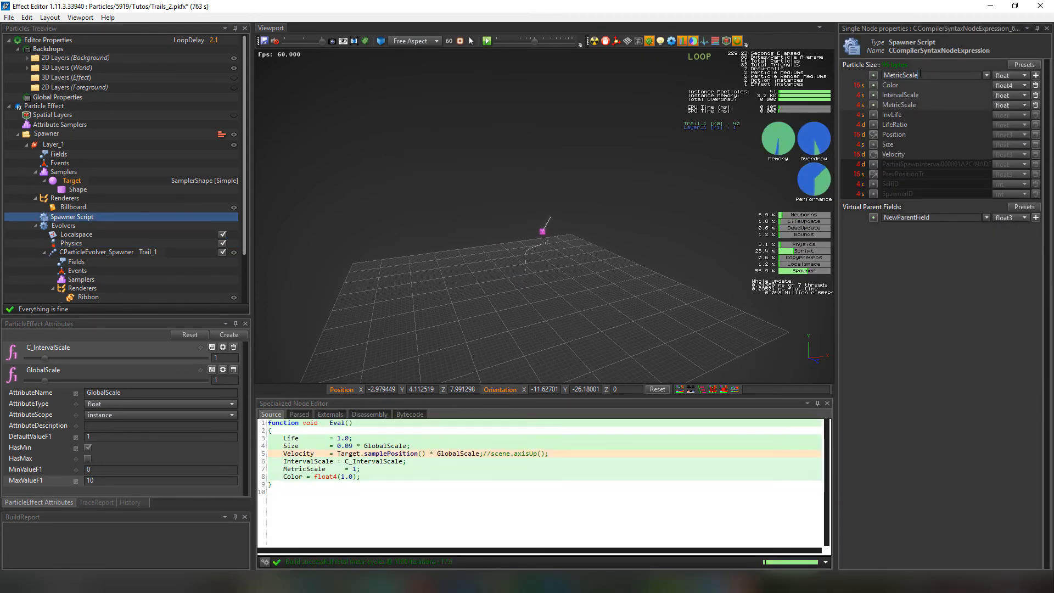
click(1016, 76)
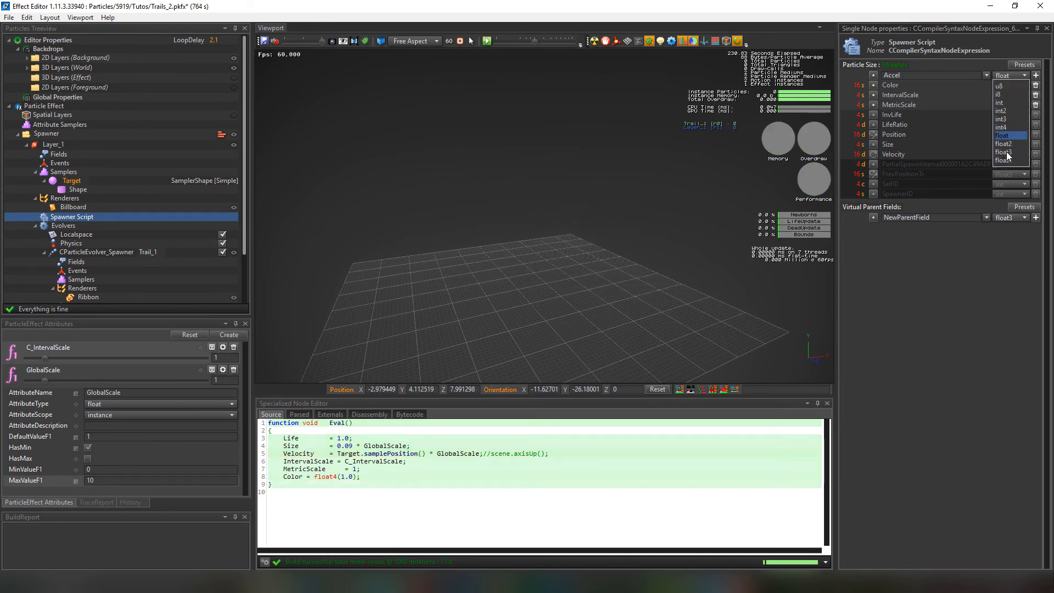
click(1003, 157)
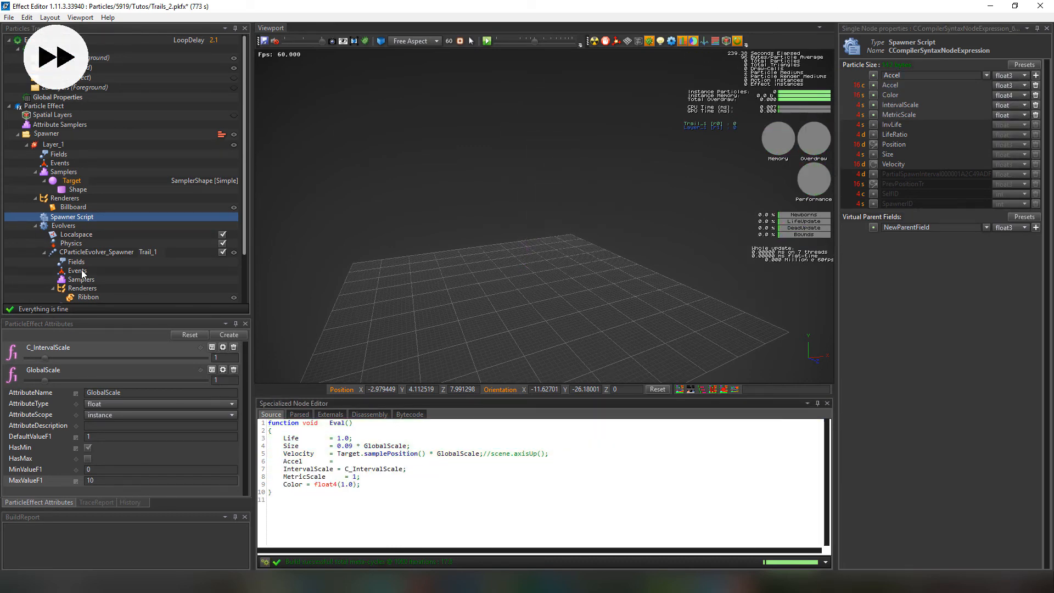
Reset the ConstantAcceleration of Layer_1's Physics evolver to 0; 0; 0
click(71, 243)
drag(982, 86, 909, 87)
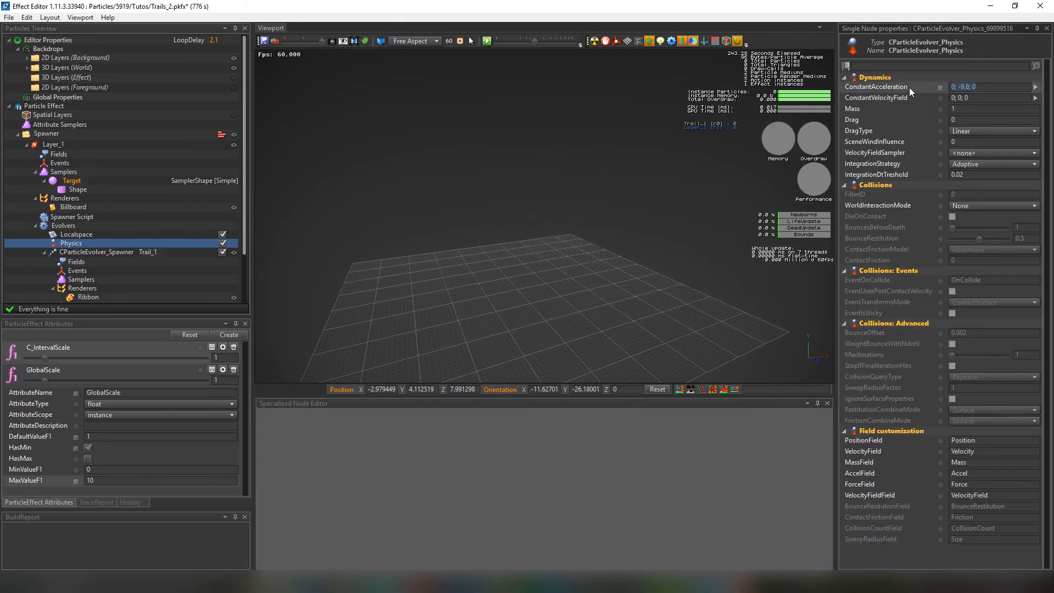
key(BackSpace)
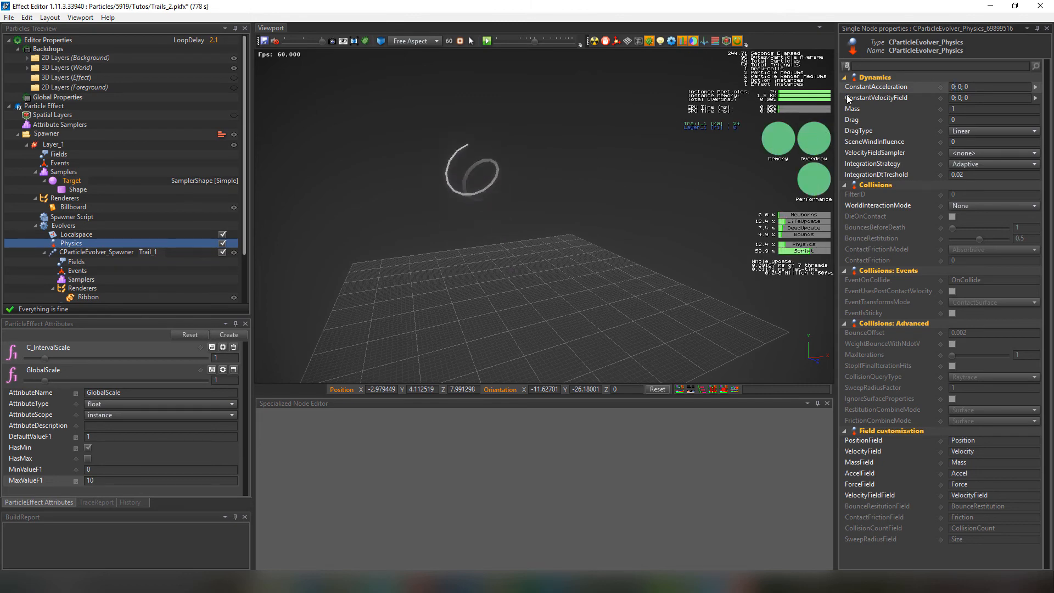
In Layer_1's Spawner Script, set Accel to float3sfu(0,0,-9.8) * GlobalScale and delete the commented-out code on the Velocity line
click(72, 217)
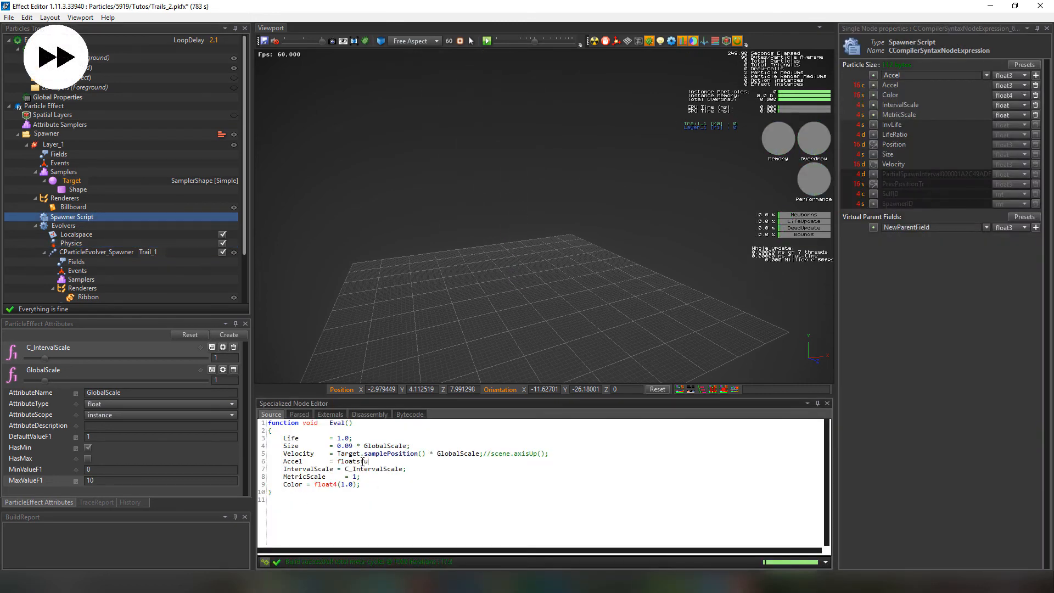
text(( 0,0,-9.8) * GlobalScale)
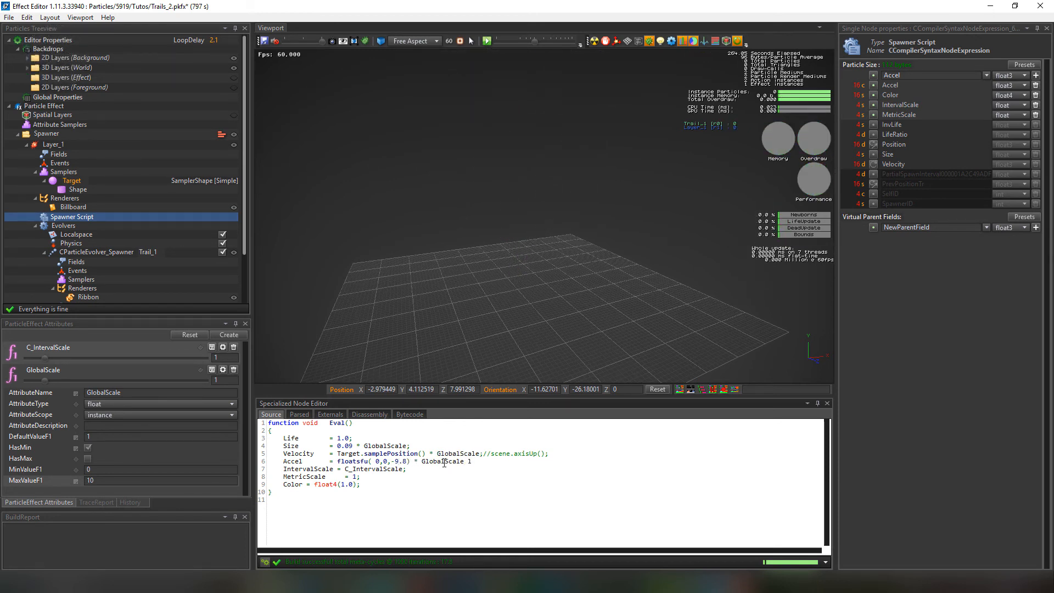
key(Right)
key(Right)
key(Right)
key(shift+End)
key(Delete)
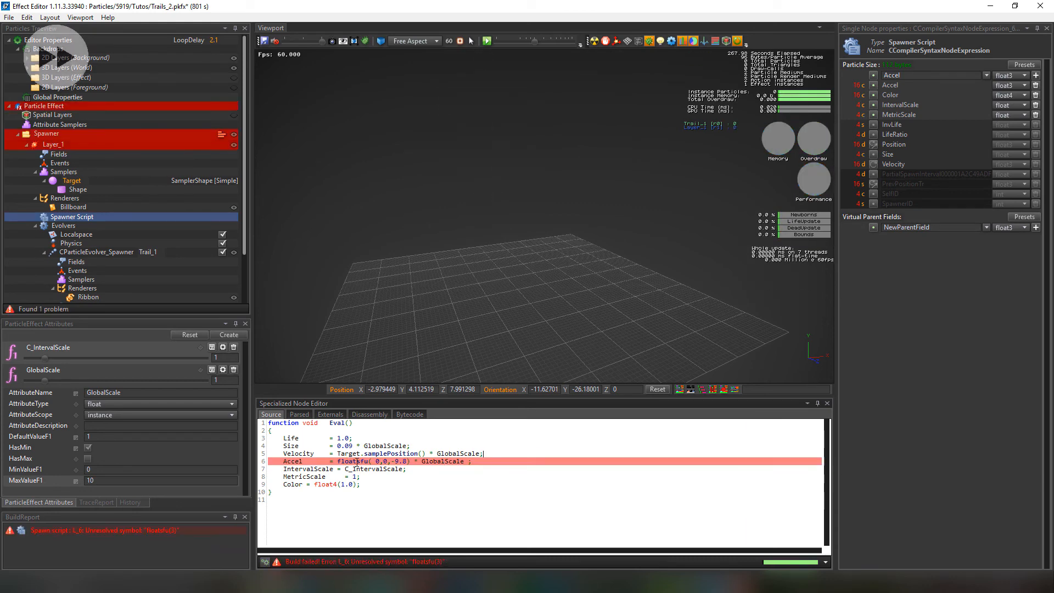
click(357, 463)
text(3)
Multiply the SizeCoeff and Position expressions in Trail_1's Spawner Script by GlobalScale
scroll(551, 309, down, 4)
scroll(90, 241, down, 3)
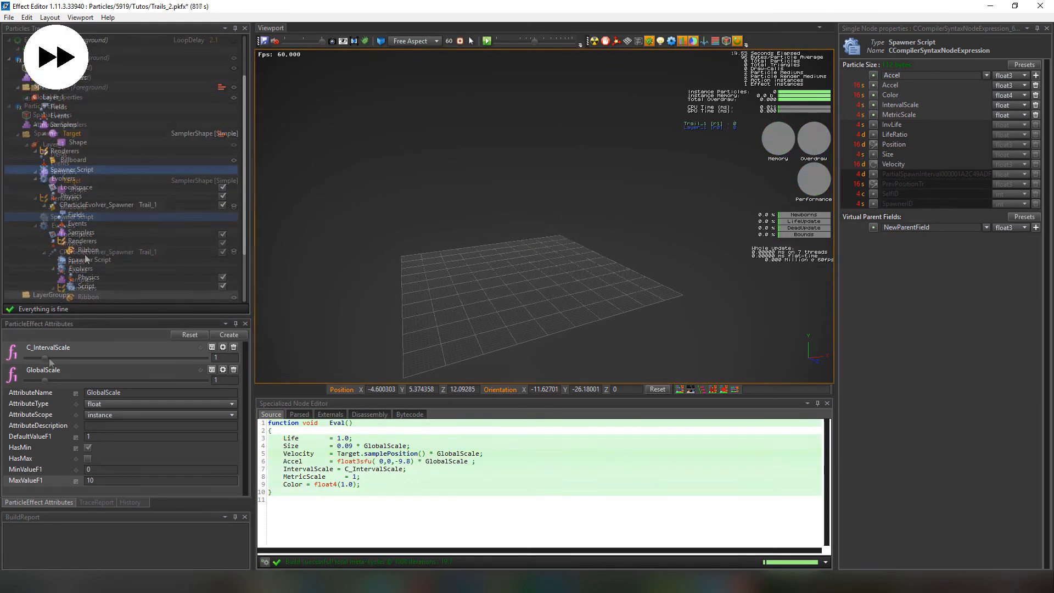
click(89, 260)
click(377, 461)
text(*)
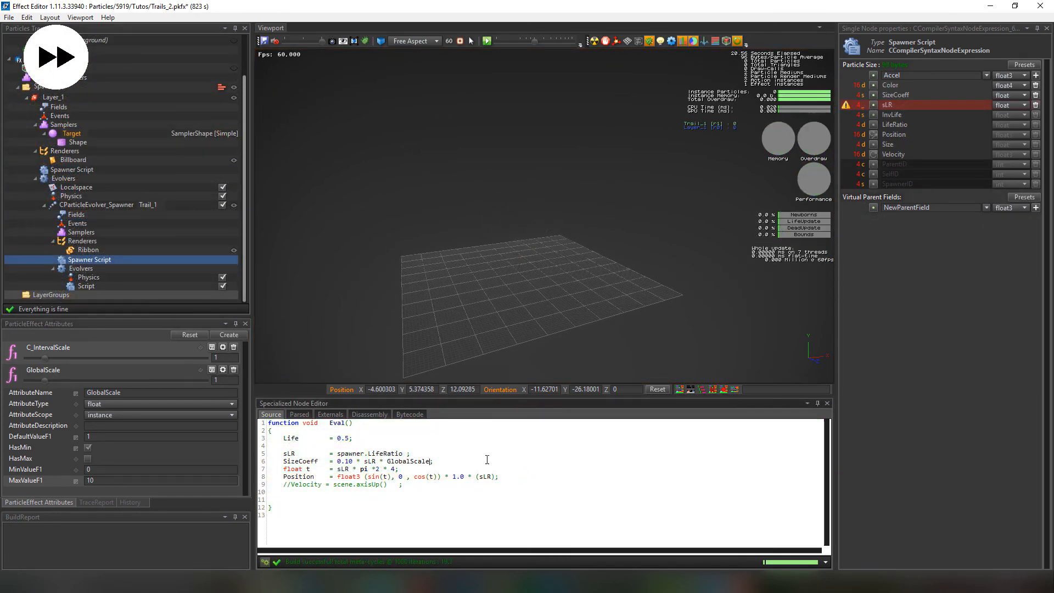
click(496, 478)
text(*)
text(GlobalScale)
Raise GlobalScale to about 5.94, view the enlarged trail and open the Script evolver of Trail_1
scroll(567, 292, down, 2)
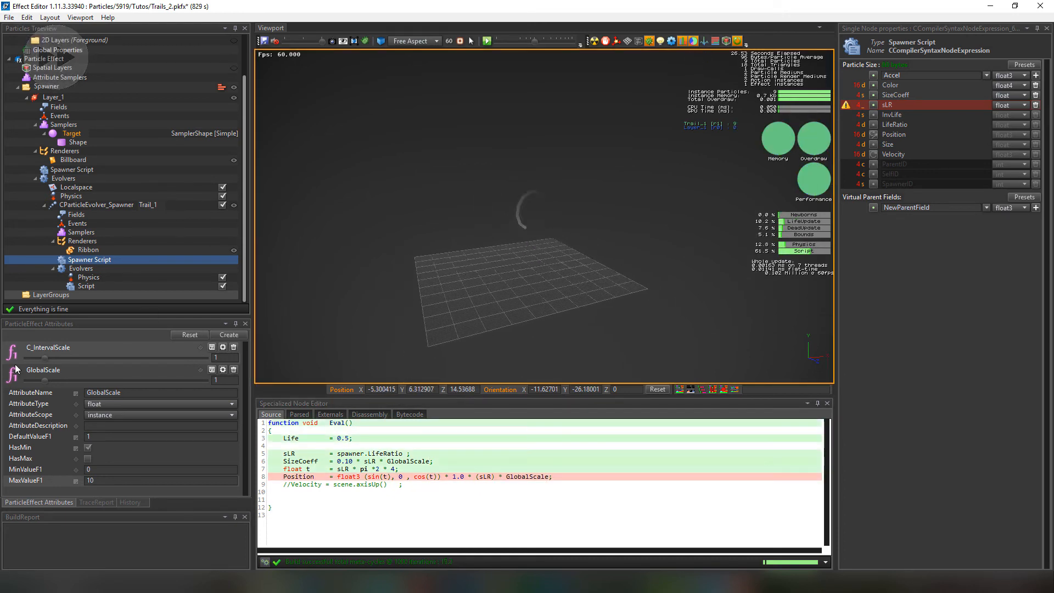
drag(47, 381, 133, 380)
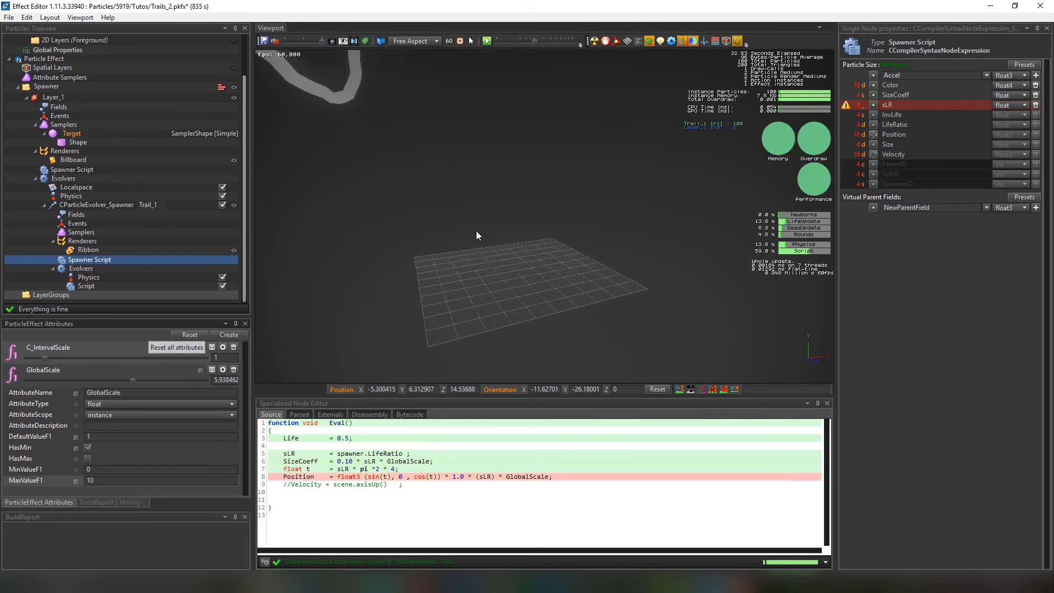
scroll(475, 242, down, 1)
scroll(473, 250, down, 4)
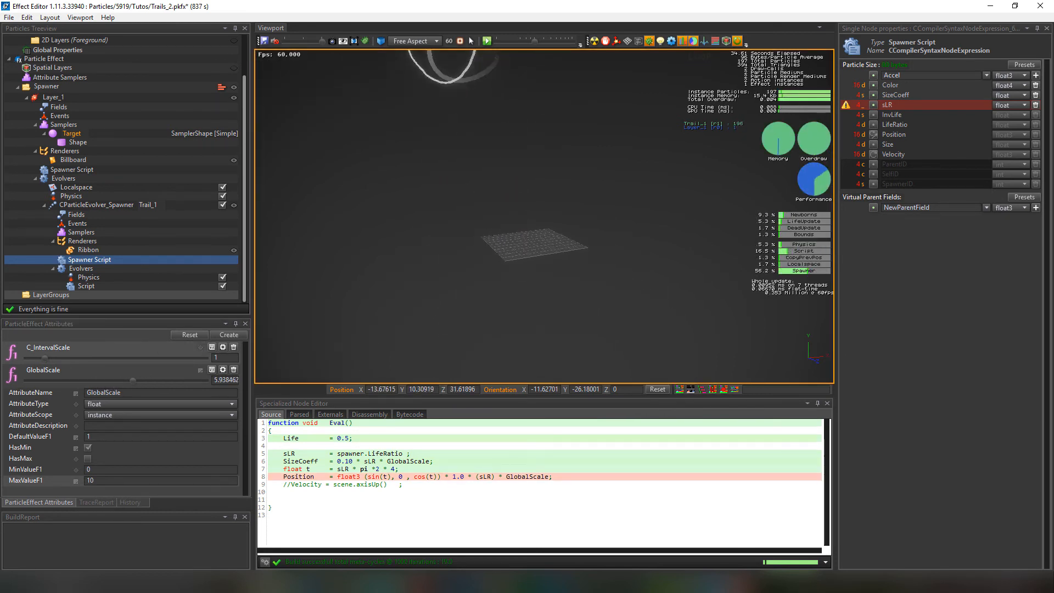
middle_drag(479, 244, 481, 273)
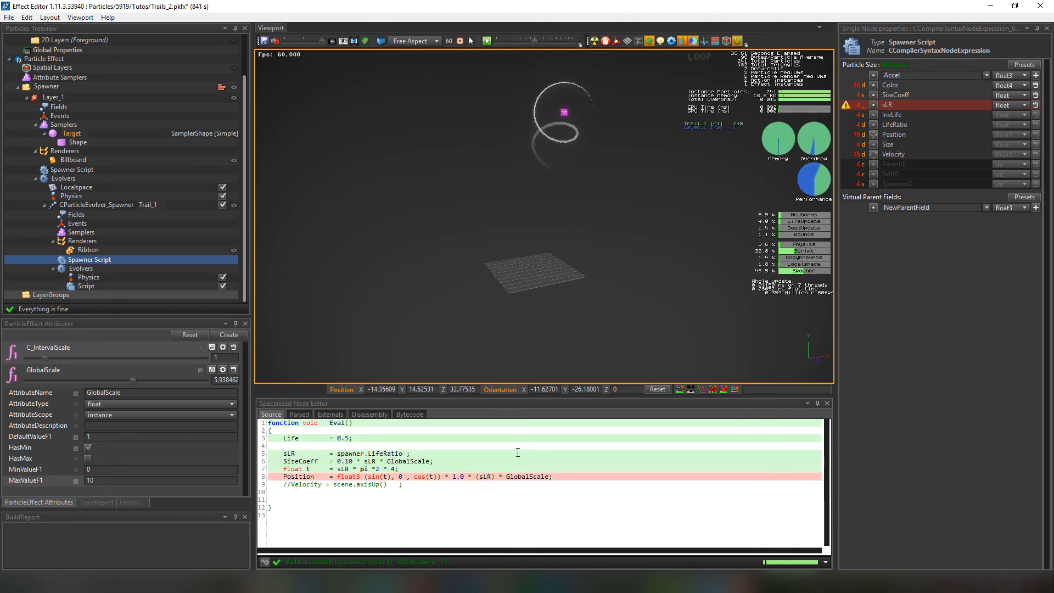
click(383, 477)
click(88, 286)
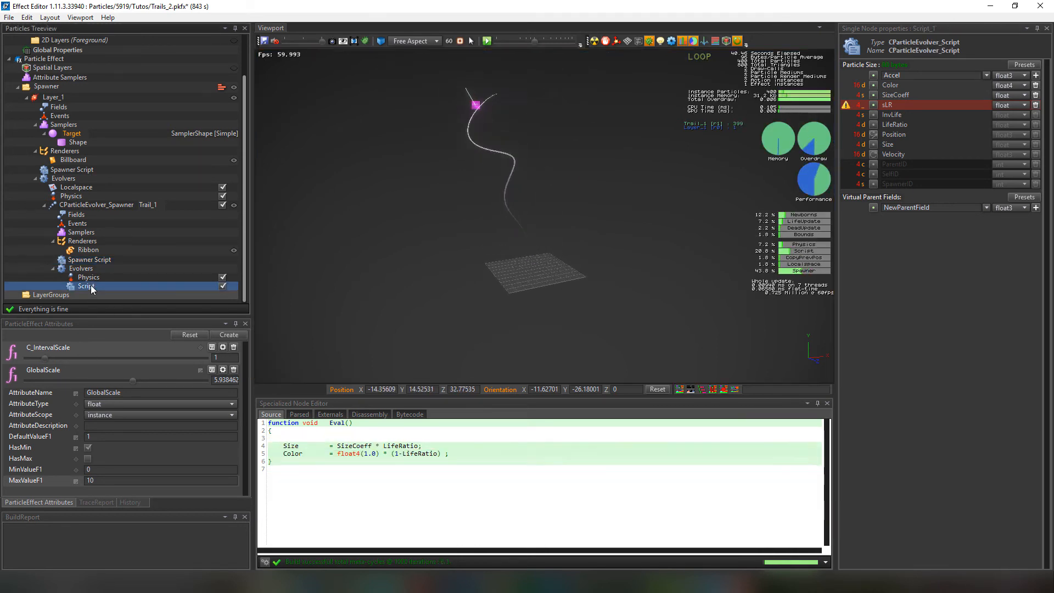
In Layer_1's Spawner Script, change the MetricScale expression to 1/GlobalScale
click(77, 170)
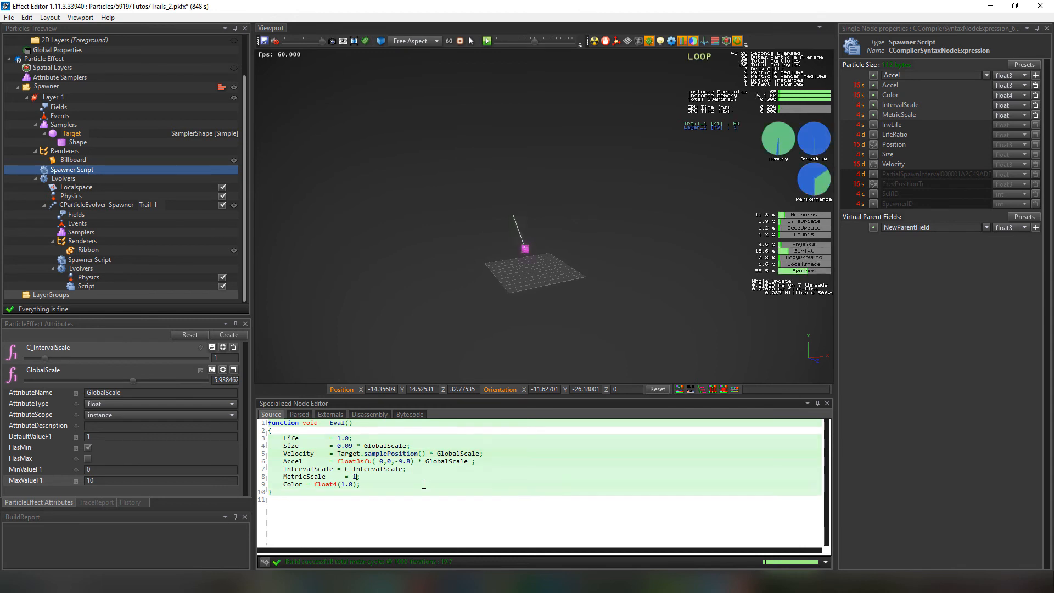
text(/GlobalScale)
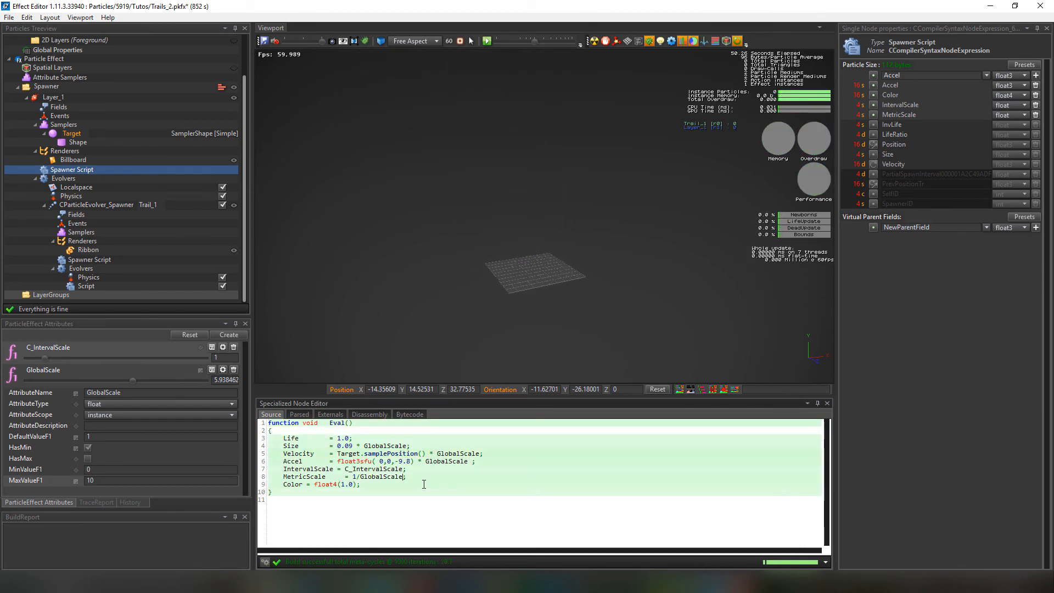
Raise the GlobalScale attribute to 10 and view the whole enlarged trail
scroll(506, 311, up, 2)
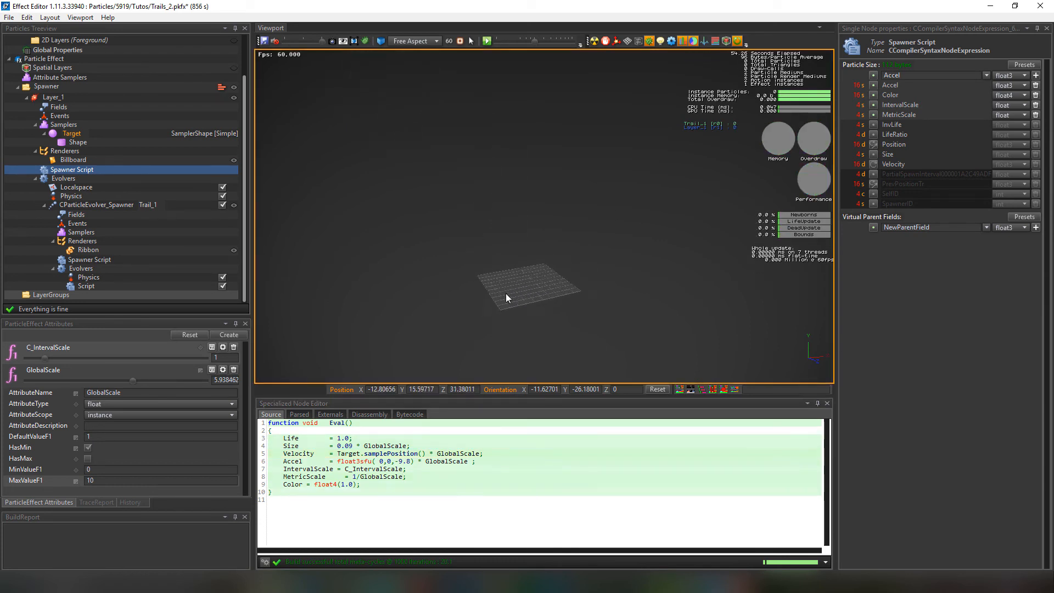
scroll(508, 286, down, 3)
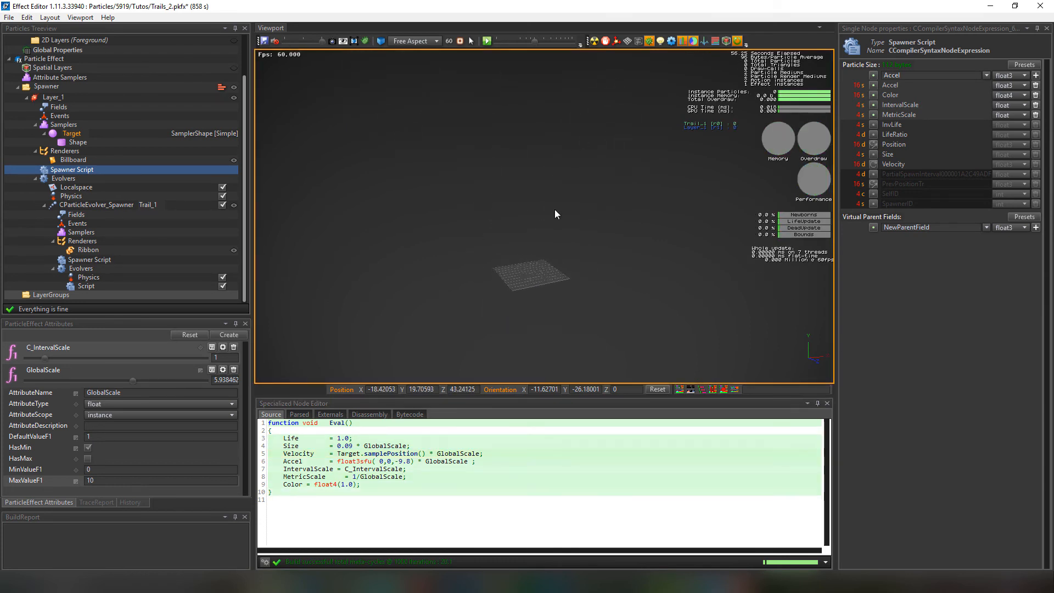
scroll(544, 245, down, 2)
scroll(543, 243, up, 3)
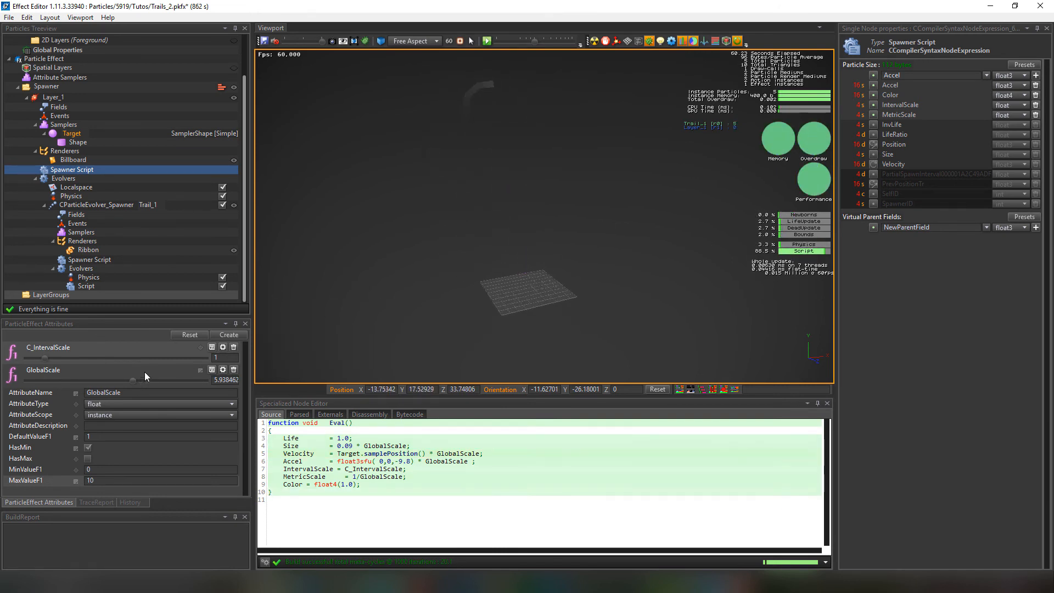
drag(133, 379, 219, 378)
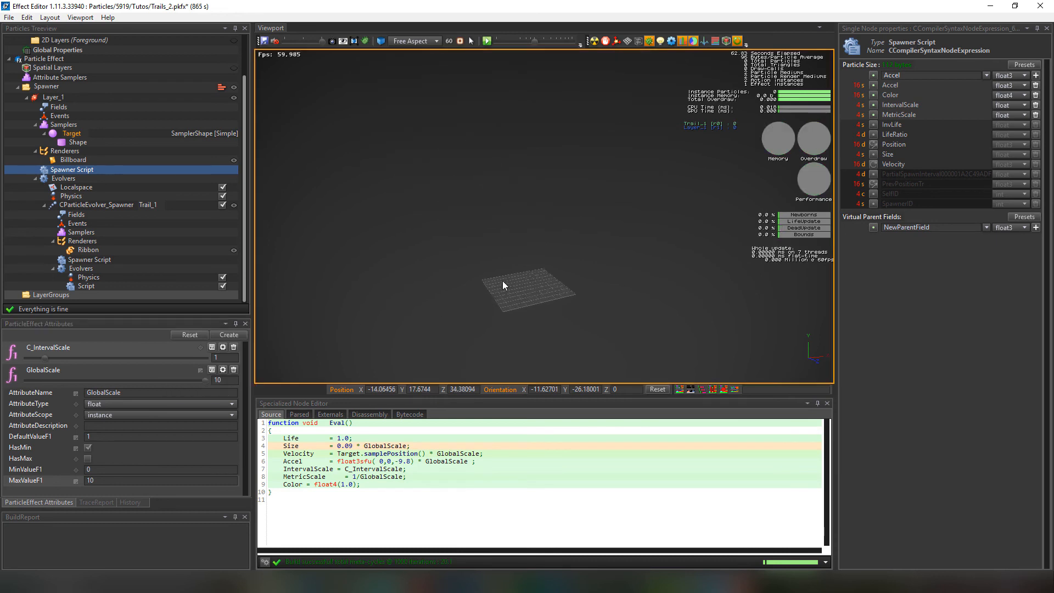
scroll(505, 278, down, 2)
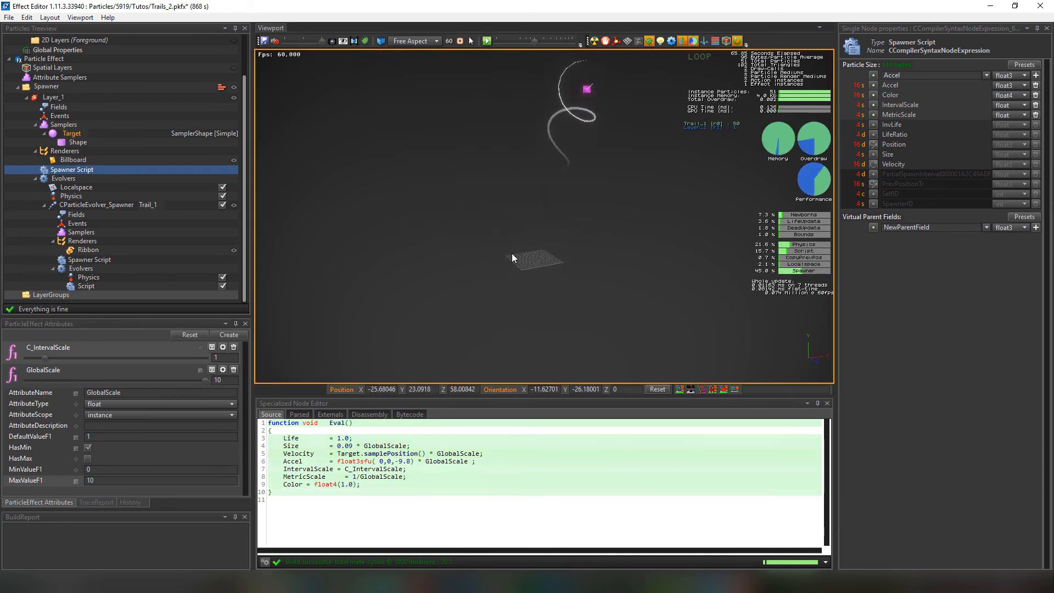
Set the SpawnInterval of the Trail_1 spawner evolver to 0.025 and view the denser trail
click(97, 205)
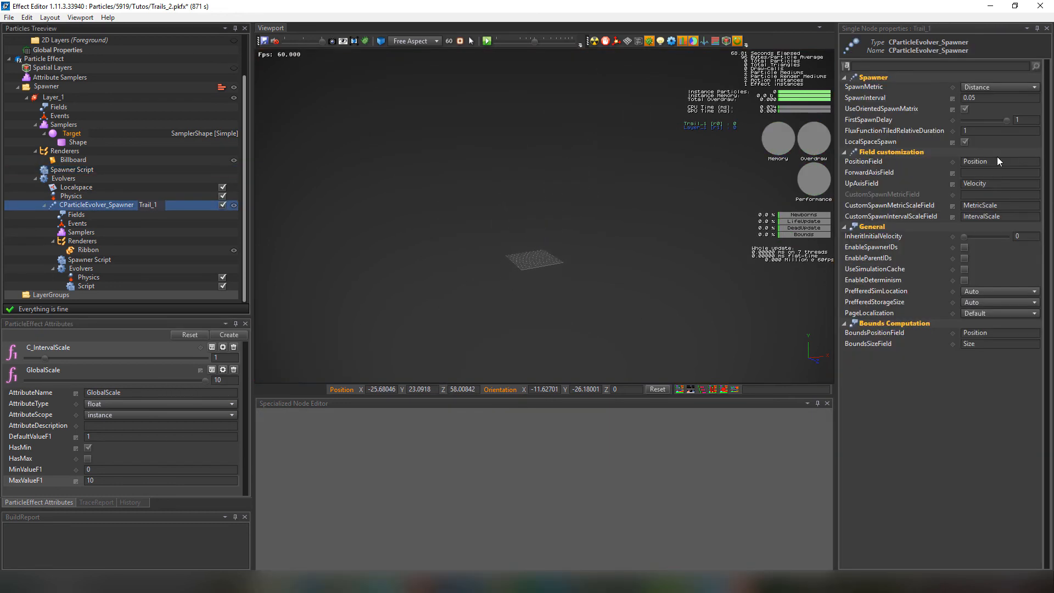
click(979, 102)
key(BackSpace)
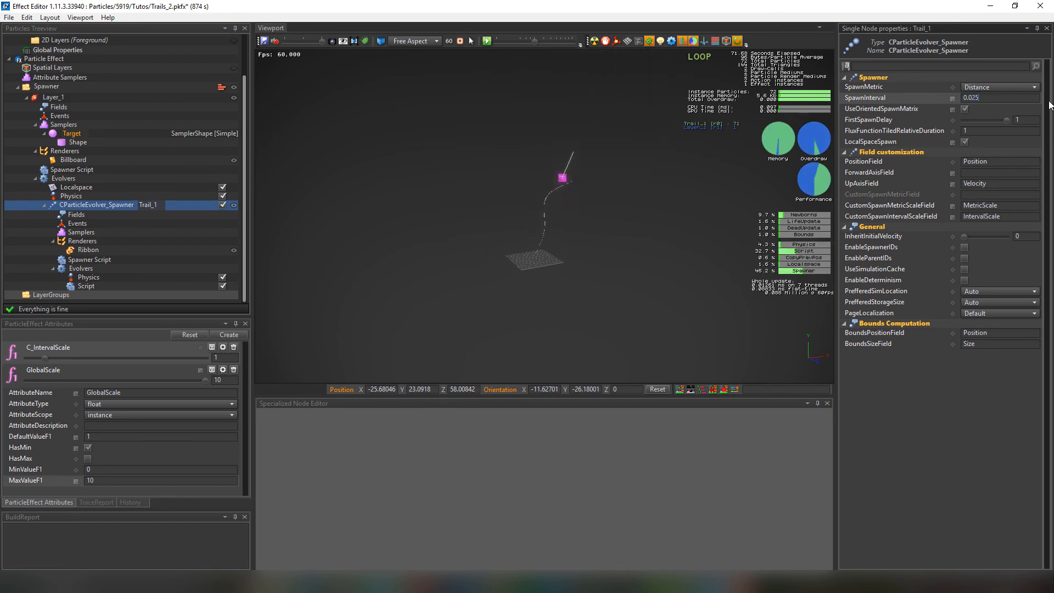
click(532, 206)
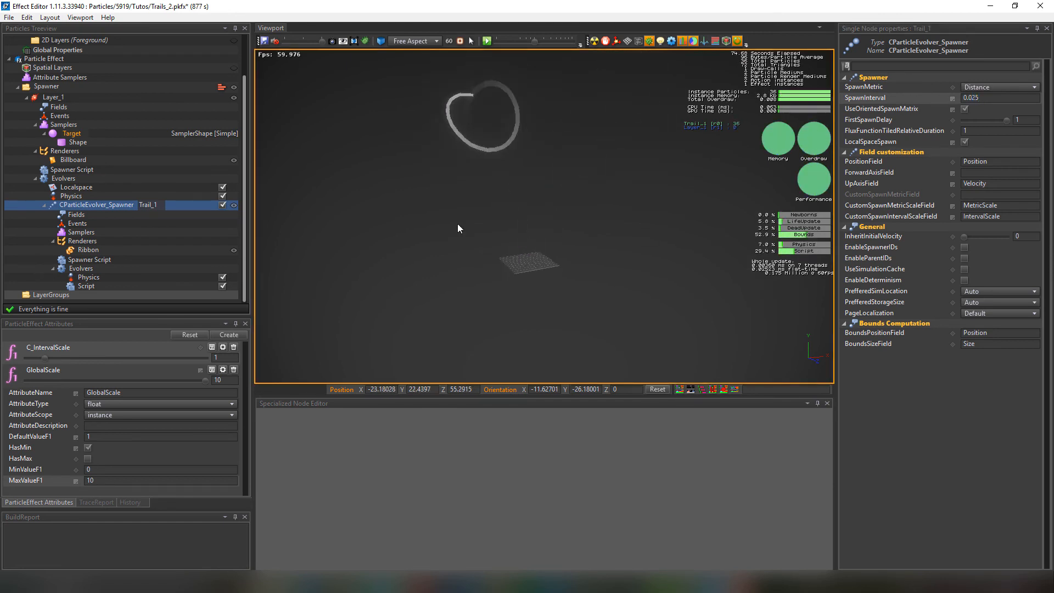
Lower the GlobalScale attribute to 0.4 and view the small trail up close
drag(203, 380, 34, 383)
click(485, 267)
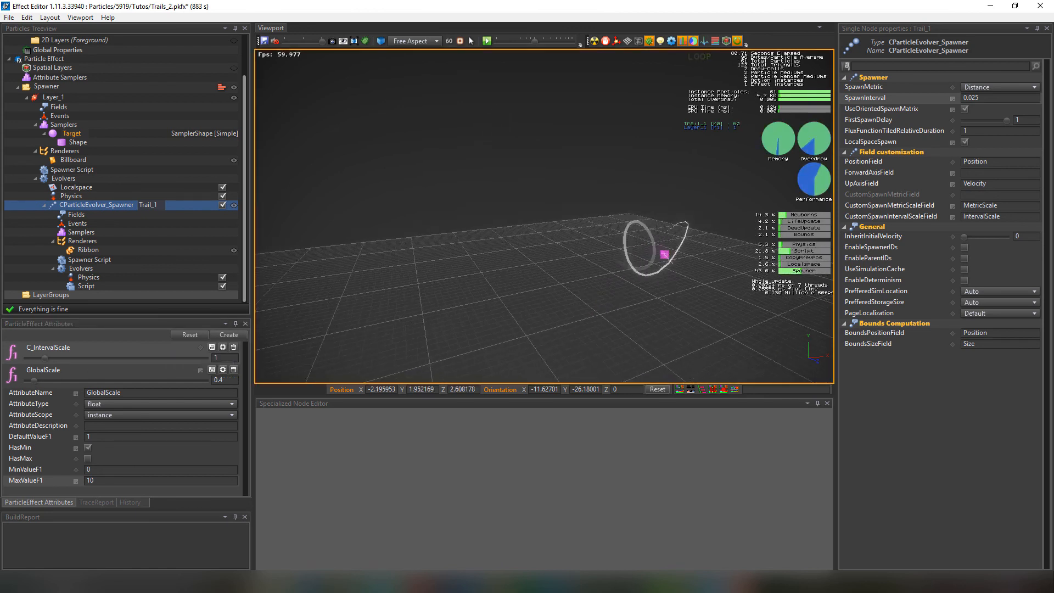
scroll(509, 269, down, 1)
middle_drag(573, 277, 507, 226)
scroll(108, 190, up, 3)
Set Layer_1's SpawnCount to 5, view the multiple trails, and raise the count to 10
click(59, 144)
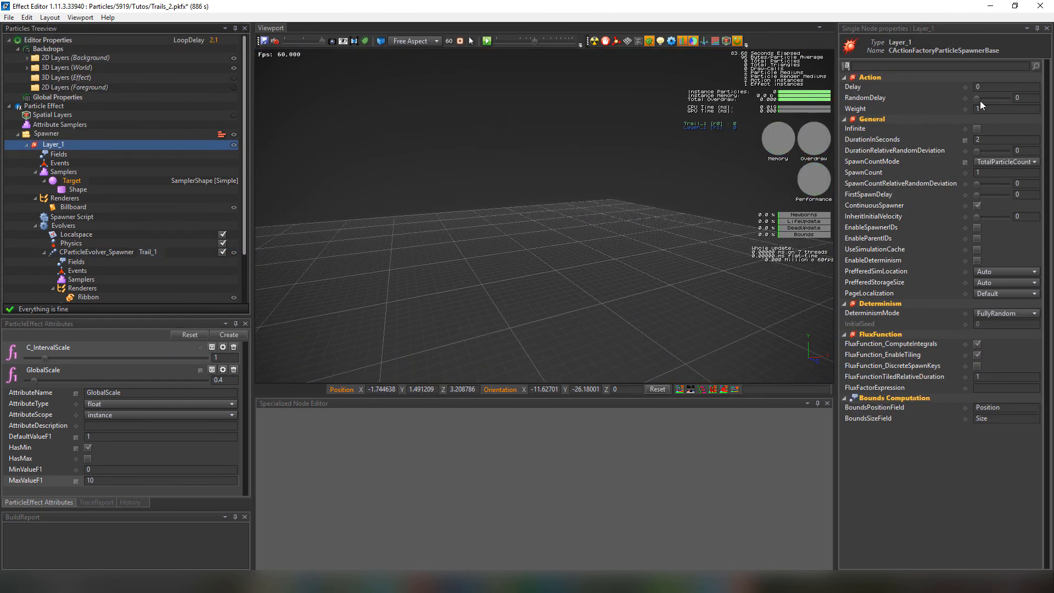
text(5)
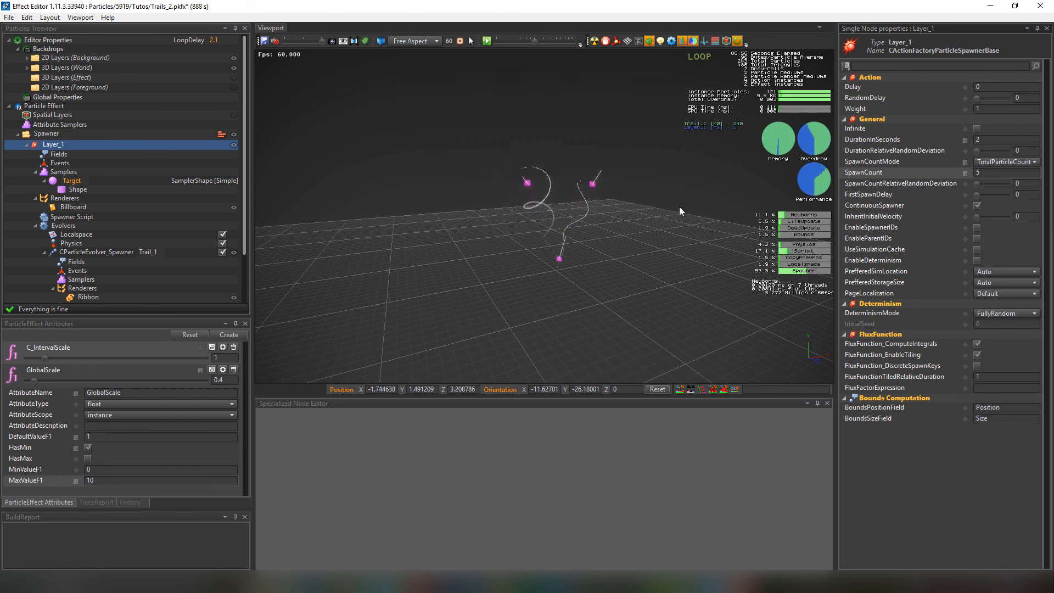
click(570, 269)
scroll(569, 269, down, 2)
drag(990, 172, 933, 169)
text(10)
click(561, 293)
scroll(561, 293, down, 1)
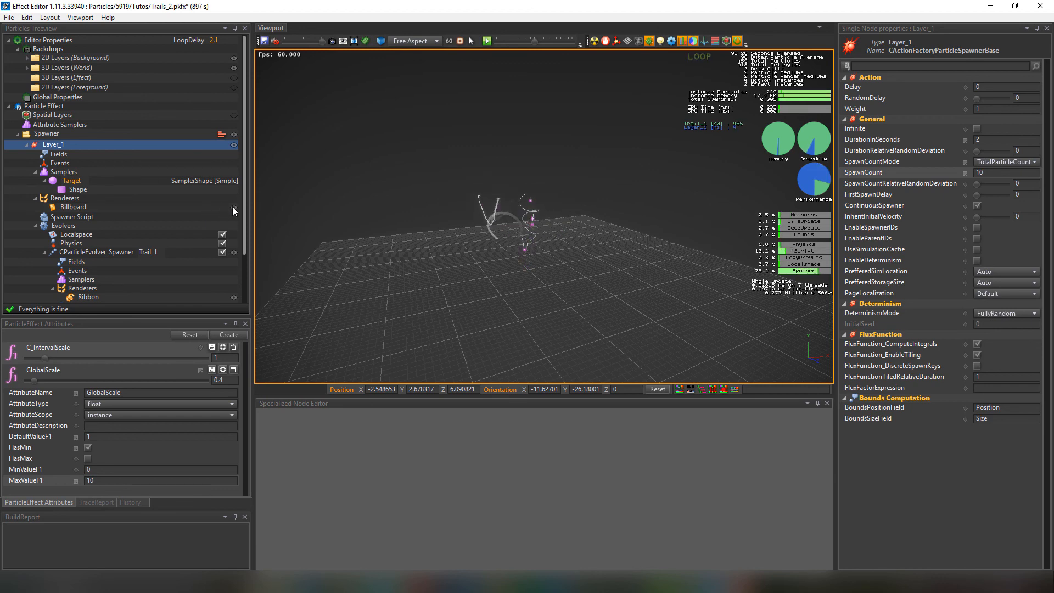
Hide Layer_1's Billboard renderer and view the ribbon trails alone
scroll(501, 278, down, 1)
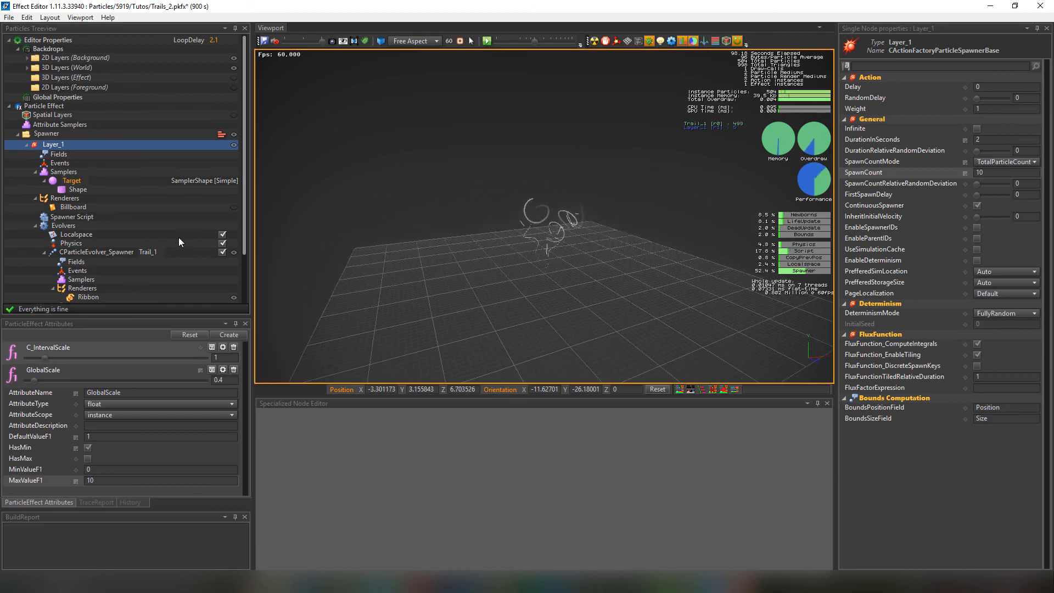
scroll(82, 212, down, 2)
middle_drag(621, 191, 379, 227)
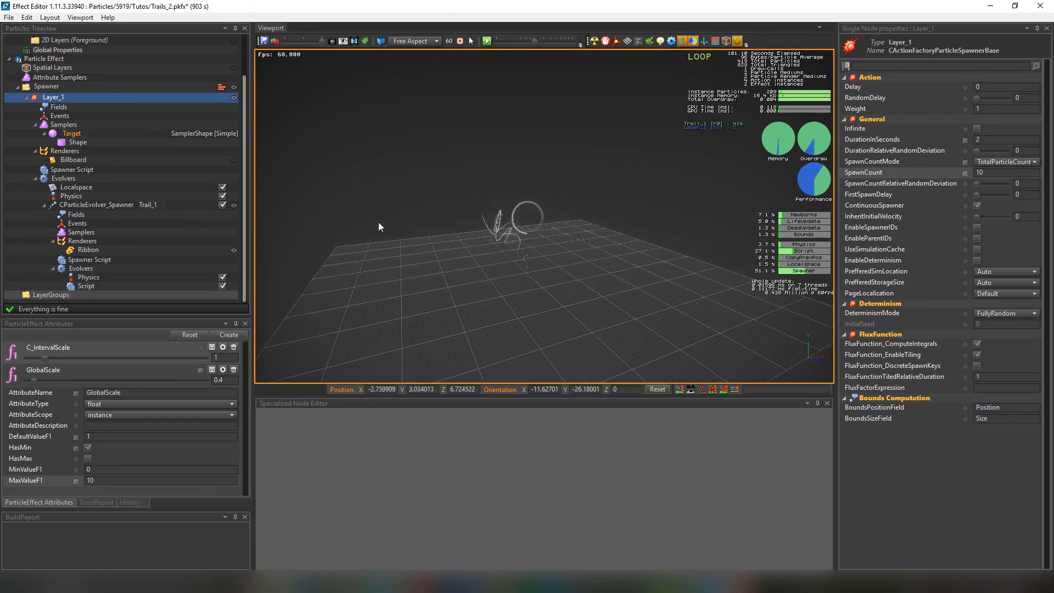
scroll(555, 301, up, 1)
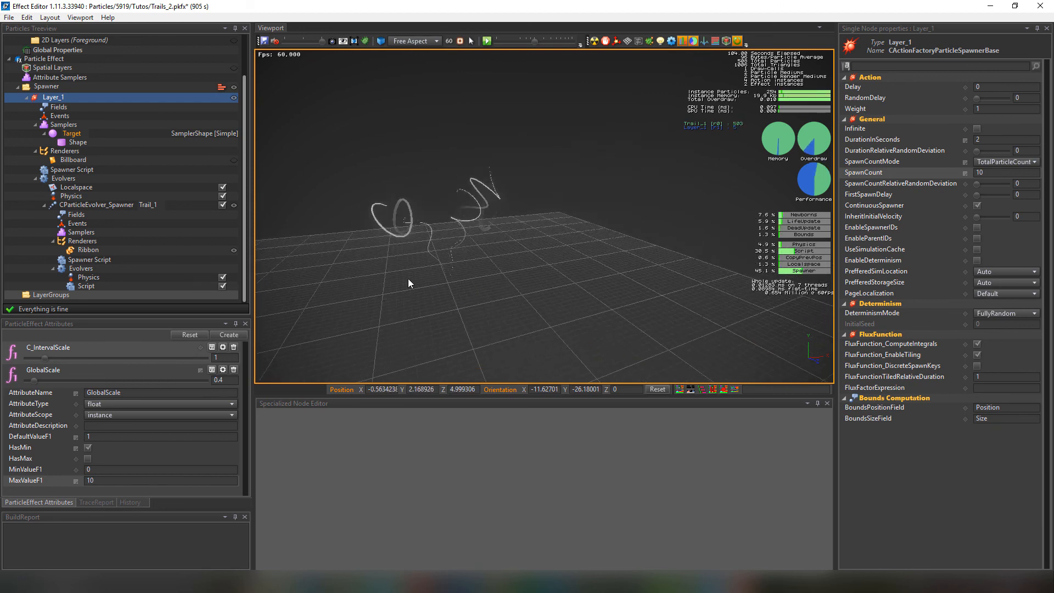
Raise GlobalScale to about 1.97, then to about 3.75, and view the enlarged trails from a distance
drag(35, 380, 60, 381)
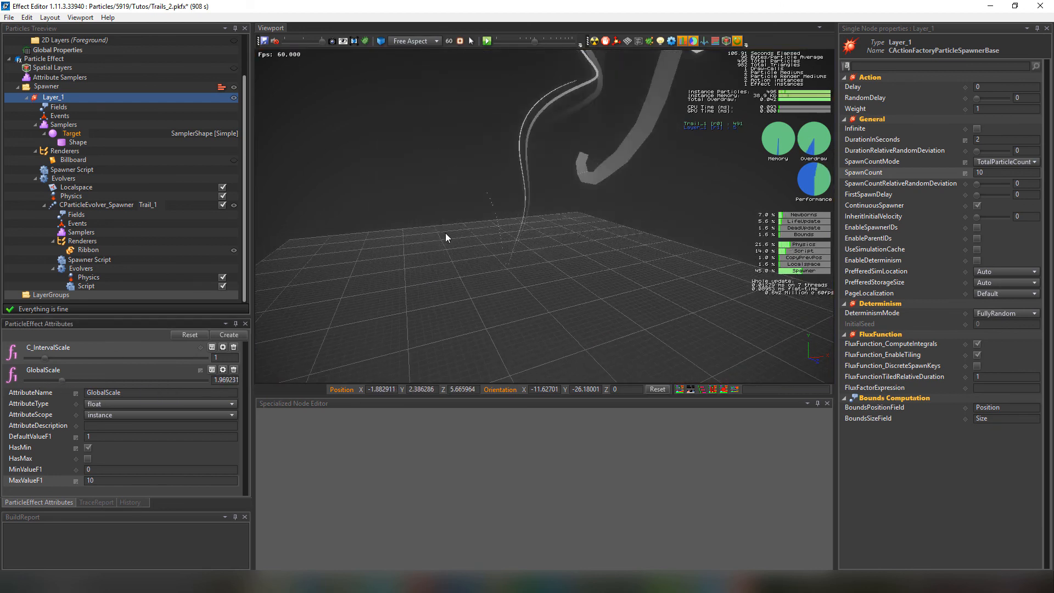
scroll(579, 231, down, 3)
scroll(568, 250, down, 2)
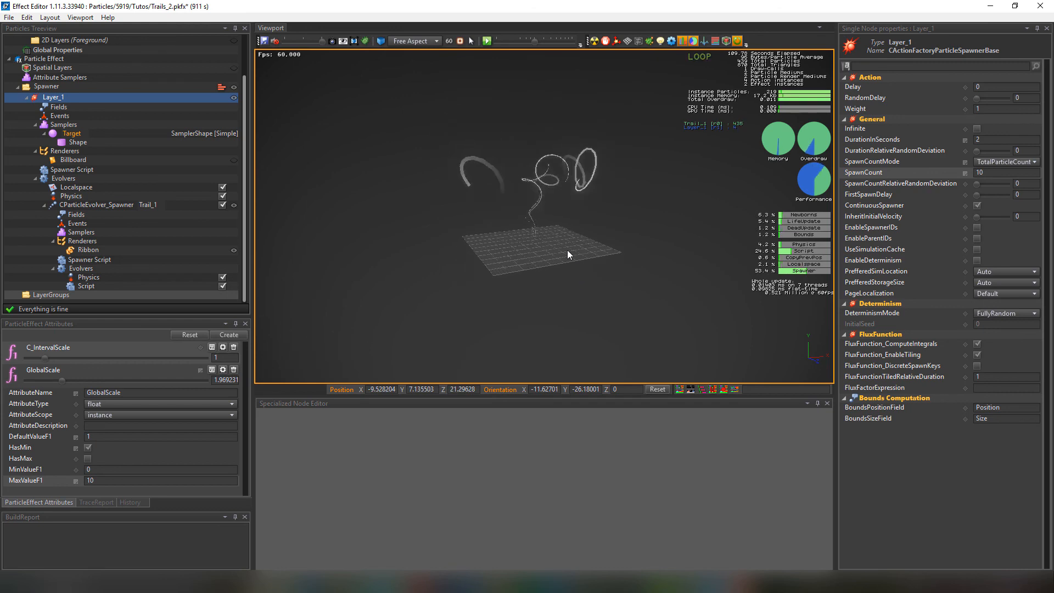
drag(74, 381, 94, 379)
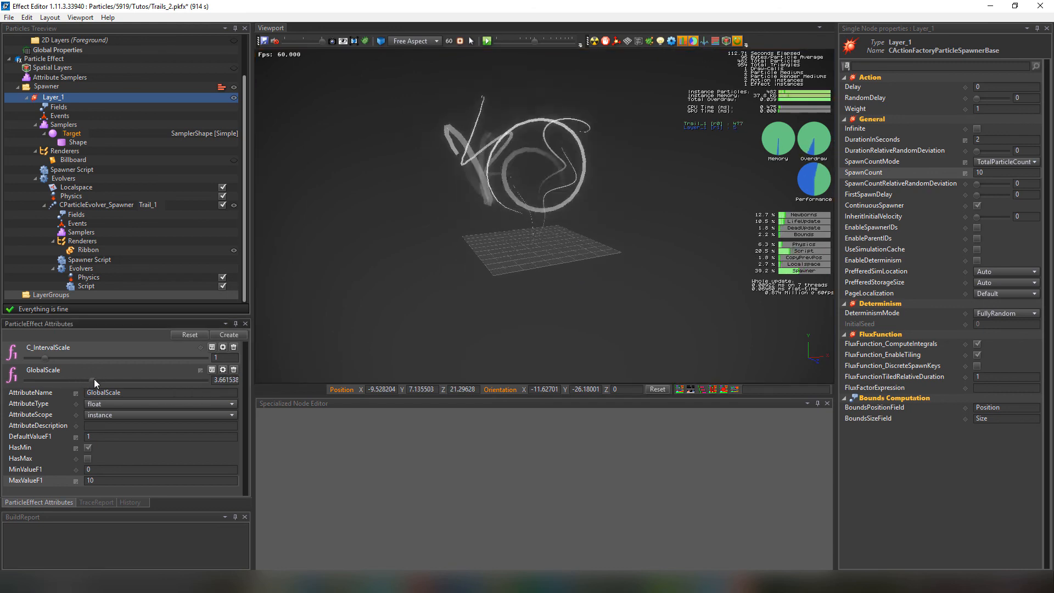
scroll(602, 254, down, 2)
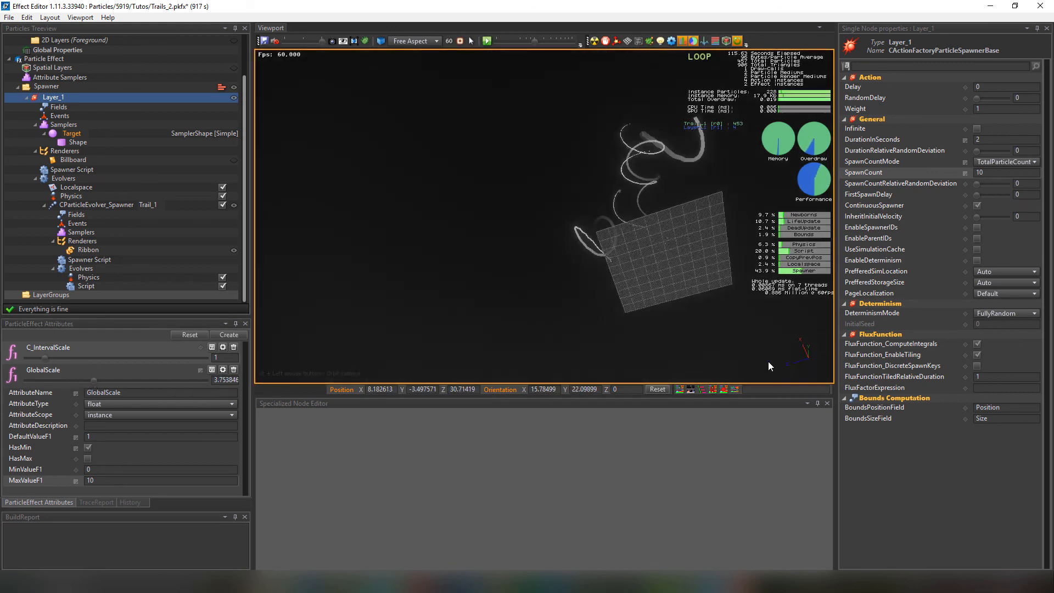